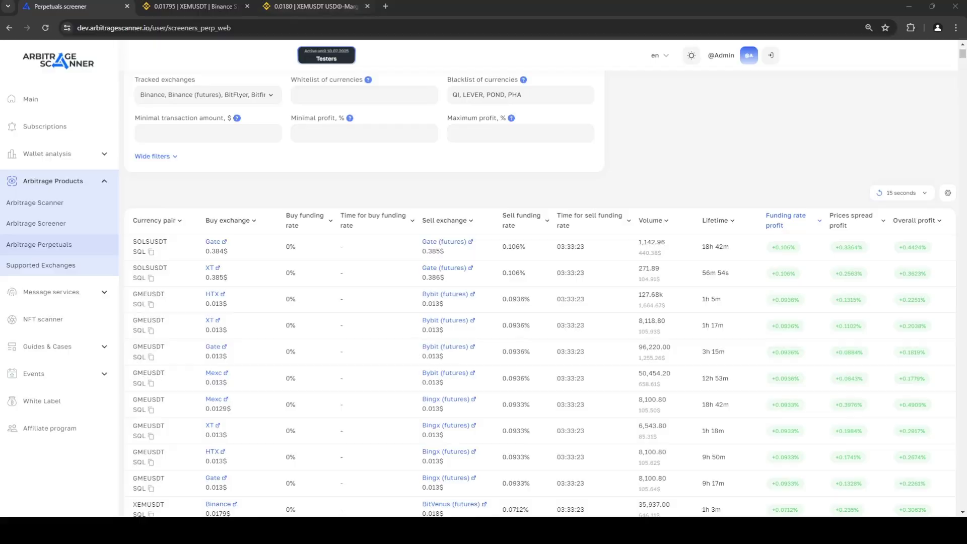
Flip between the Binance XEM/USDT spot and XEMUSDT futures pages, checking the spot order book.
click(313, 6)
click(188, 8)
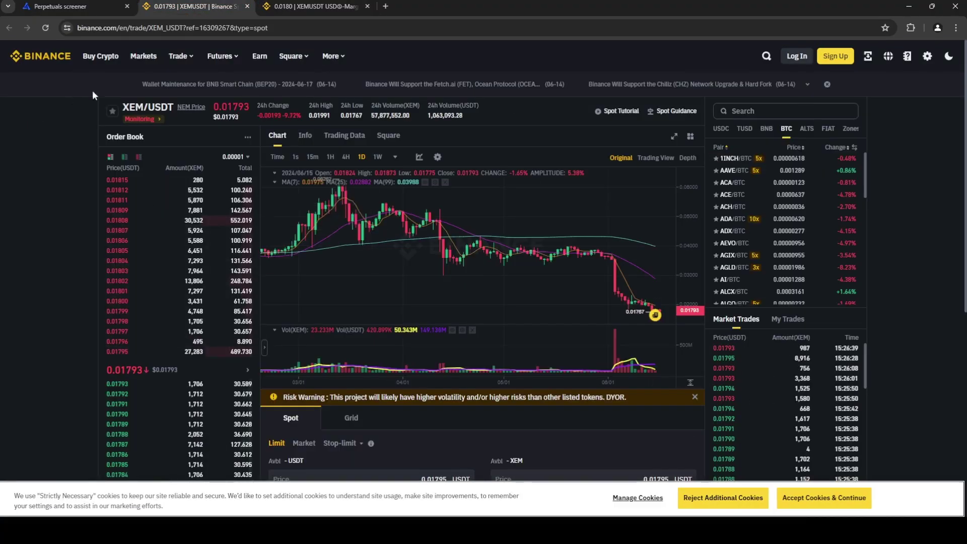
click(319, 7)
click(198, 9)
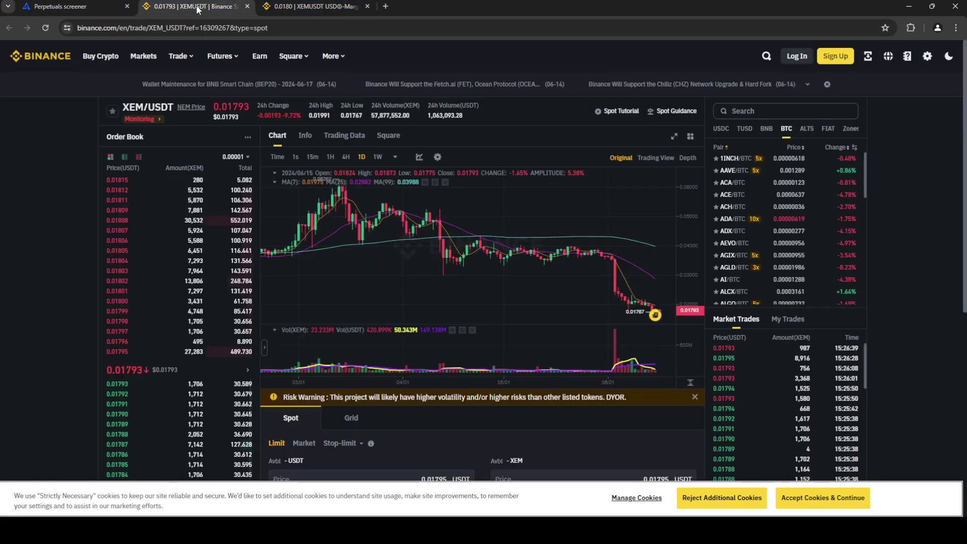
click(310, 7)
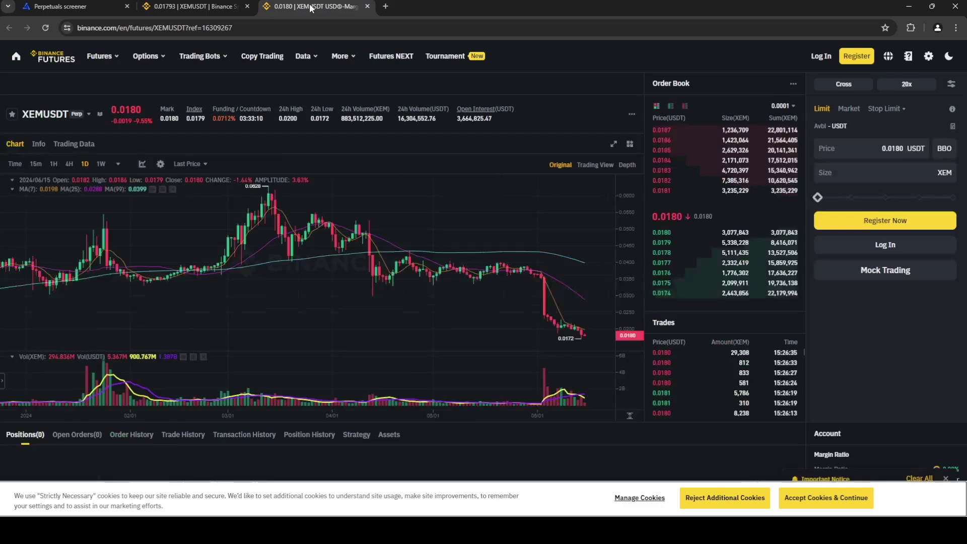
click(240, 10)
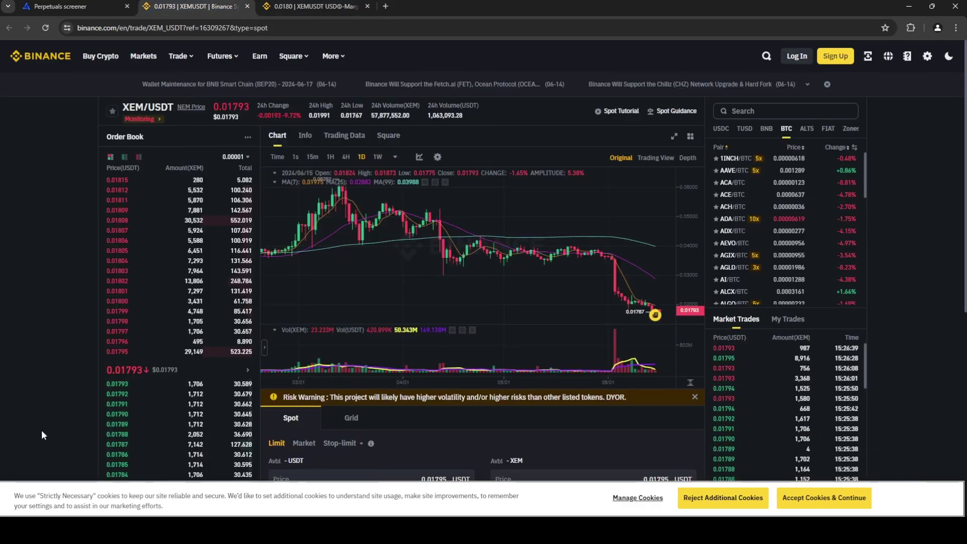
mouse_move(125, 357)
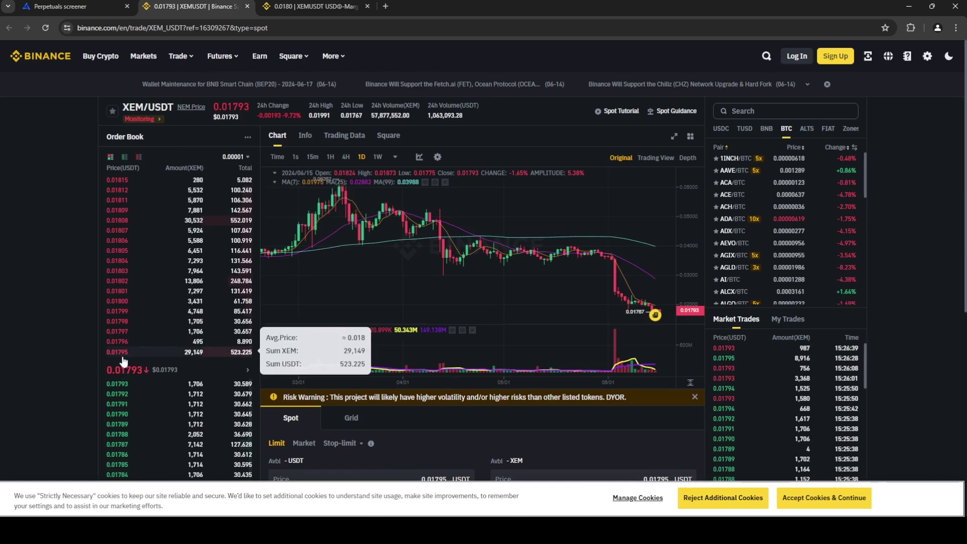
Recompare the XEMUSDT futures page with the spot order book, then return to the Perpetuals screener.
click(280, 8)
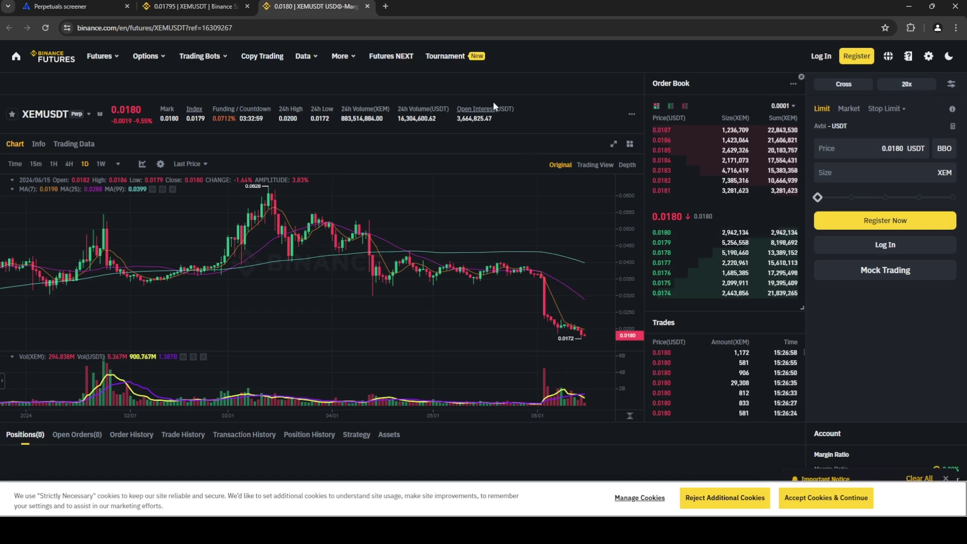
click(170, 2)
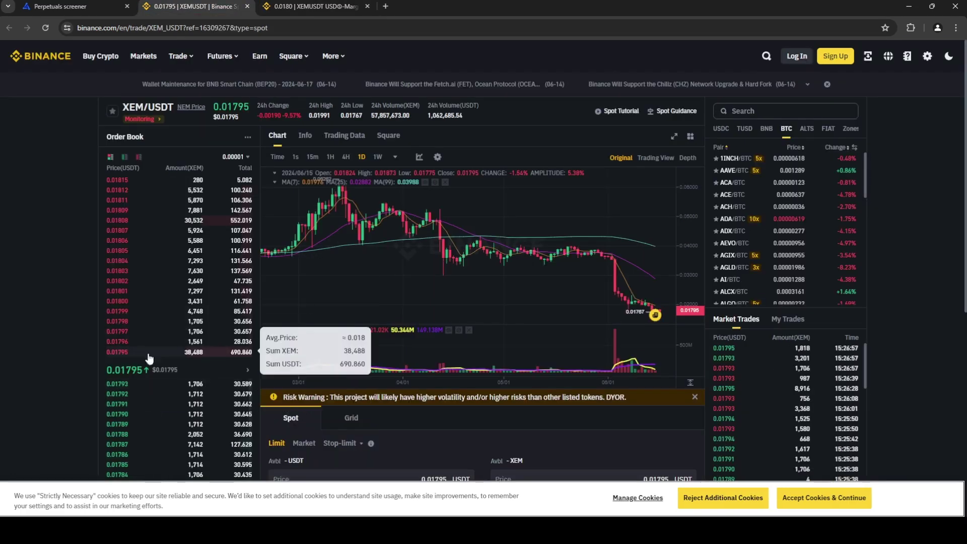
mouse_move(143, 387)
mouse_move(147, 358)
click(312, 6)
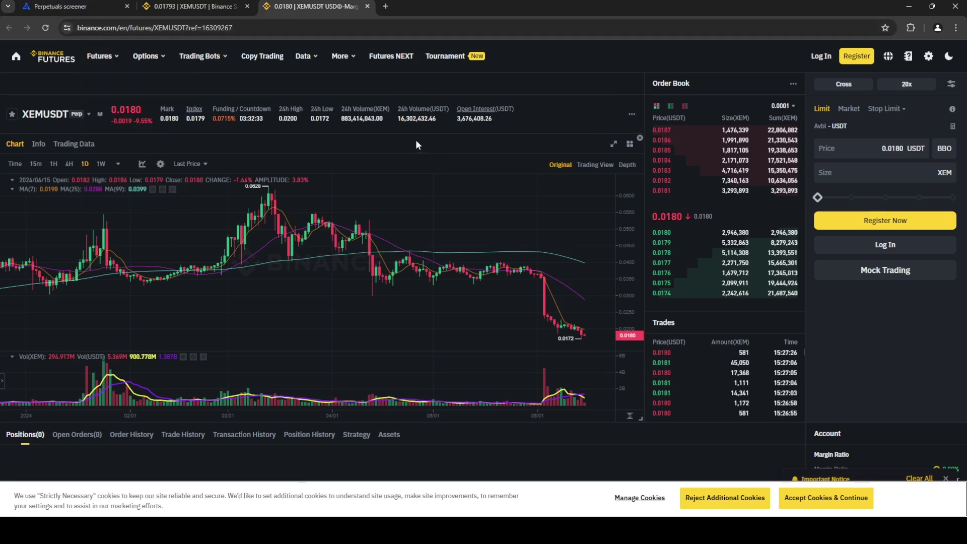
click(61, 4)
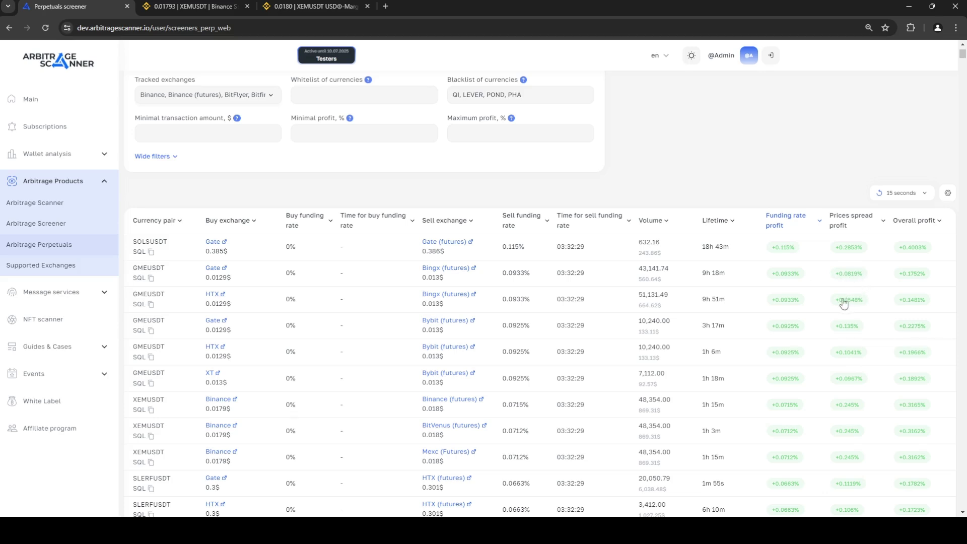
Sort the perpetuals table by Prices spread profit, leaving it ascending from about +0.054%.
click(852, 226)
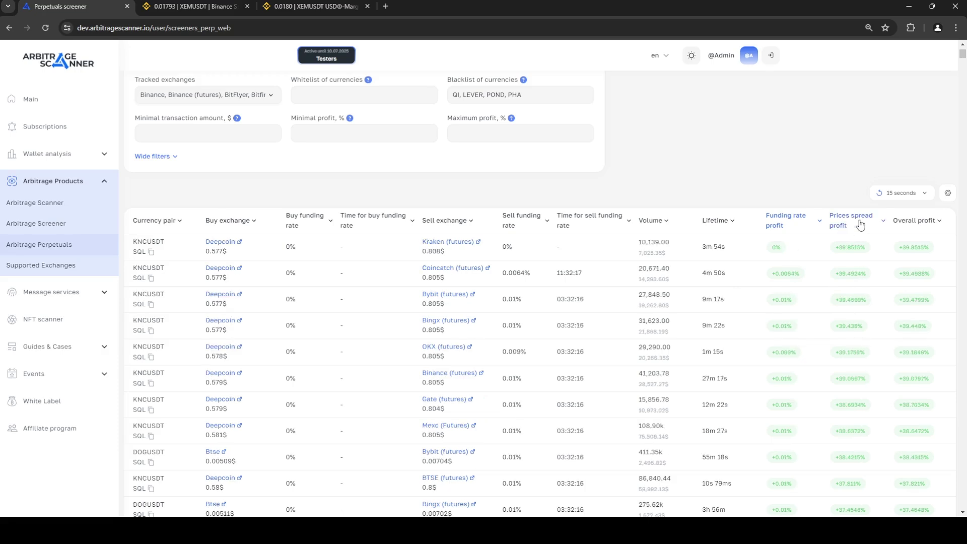
click(861, 225)
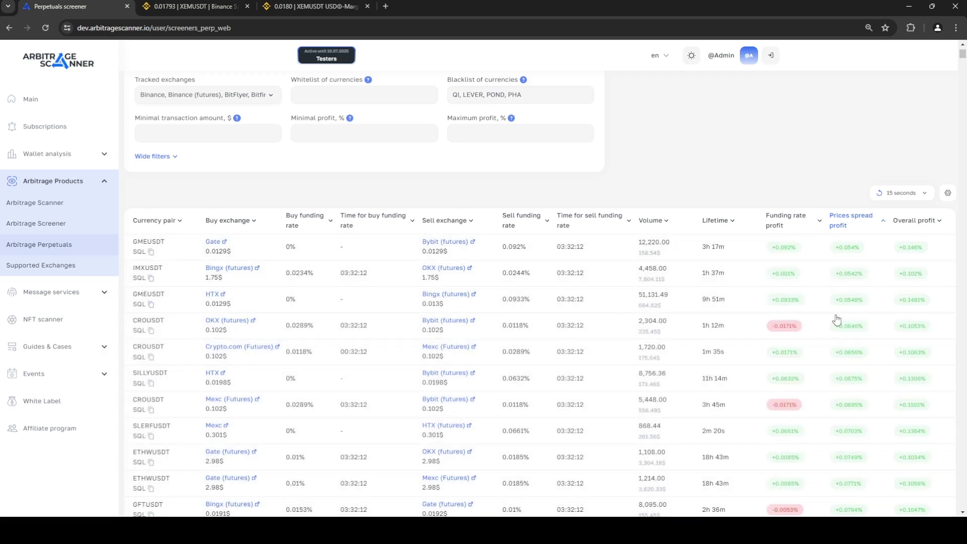
Re-sort by descending prices spread profit, led by DOGUSDT Btse at +38.6%, and browse lower pairs.
click(857, 230)
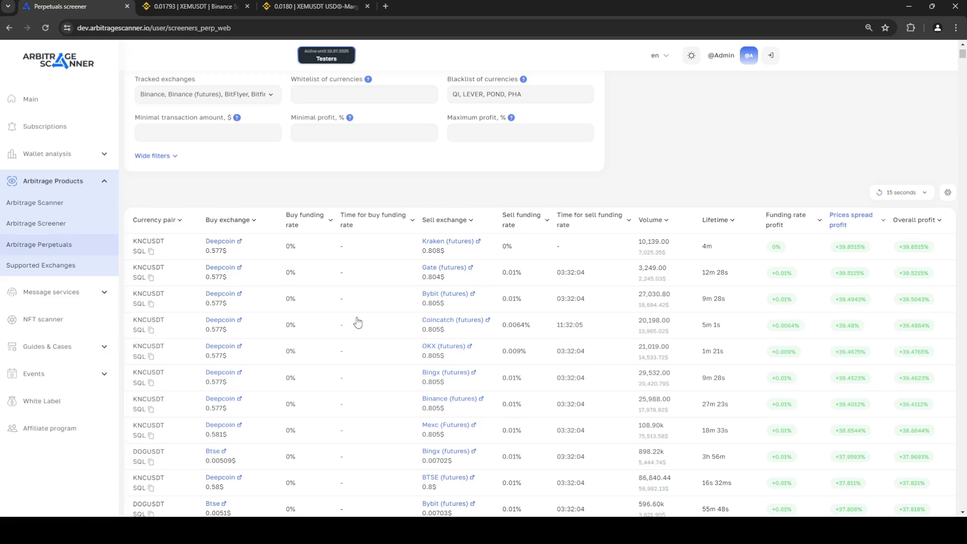
scroll(348, 318, down, 4)
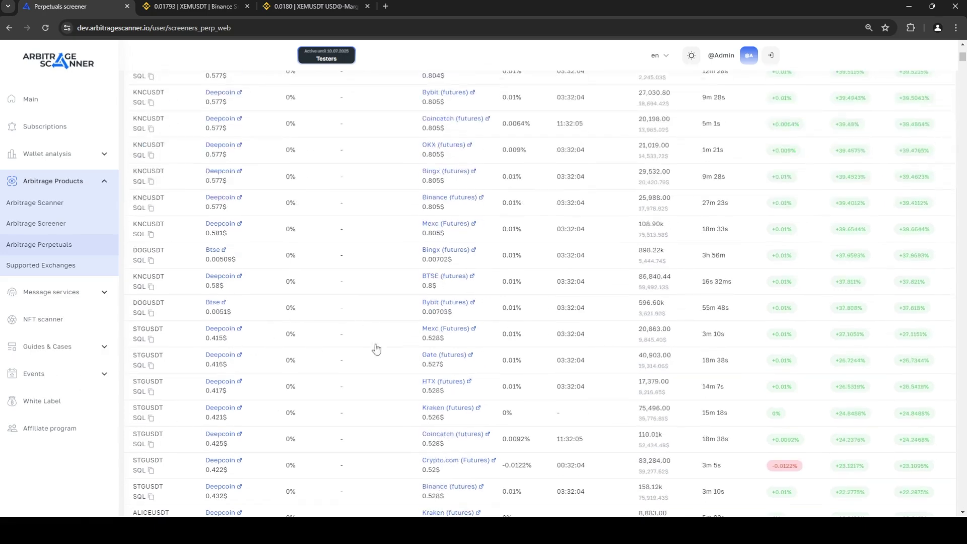
scroll(841, 333, down, 5)
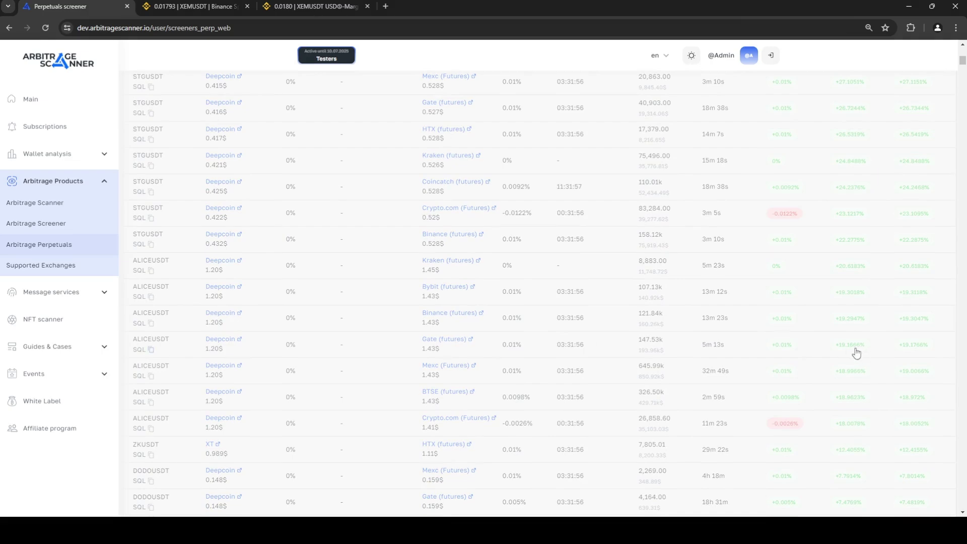
scroll(831, 368, down, 10)
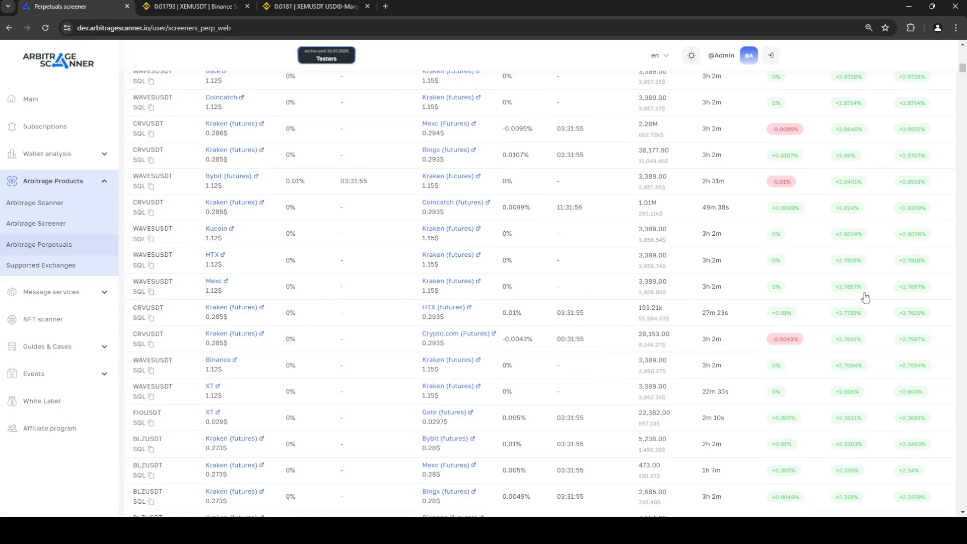
scroll(835, 313, up, 15)
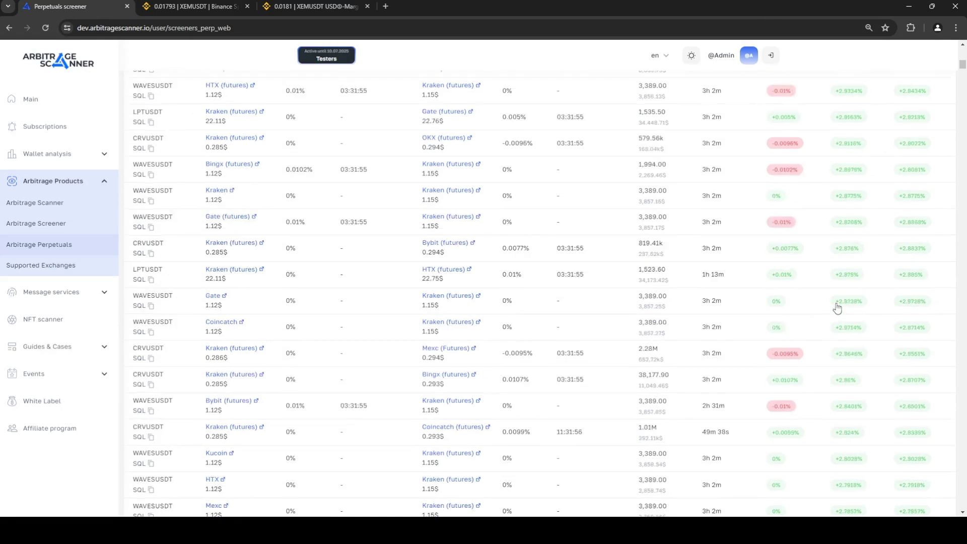
scroll(791, 211, down, 4)
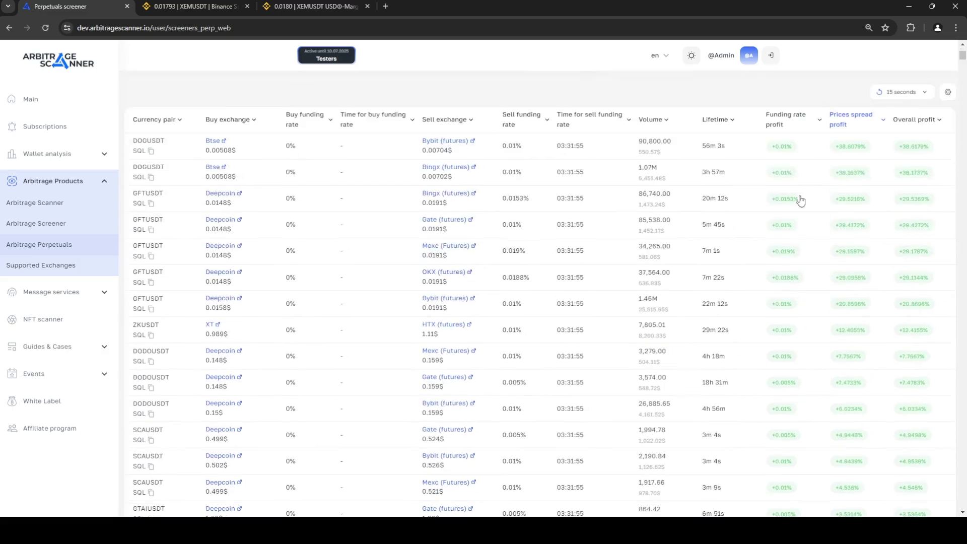
scroll(799, 200, up, 1)
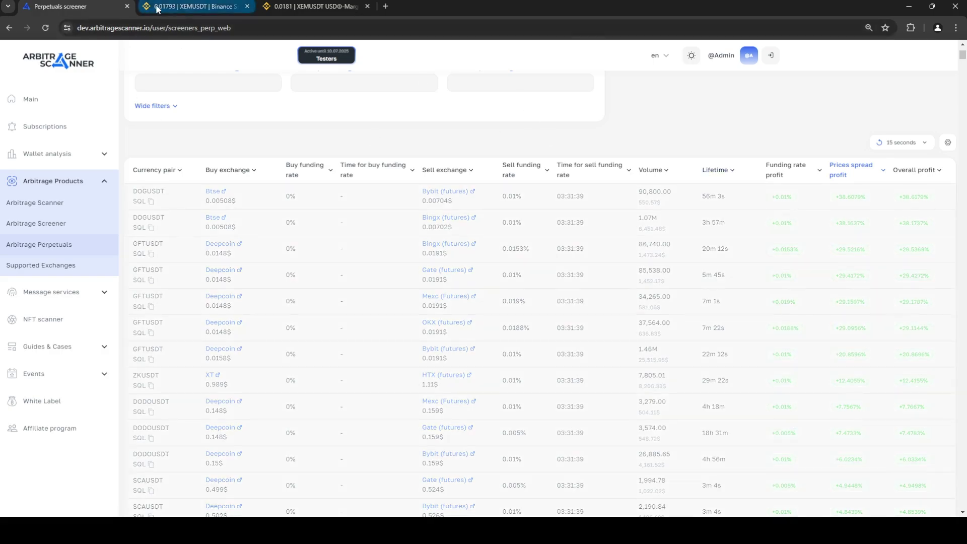
Check the XEM/USDT spot order book, then show XEMUSDT futures at 0.0181 with 0.0718% funding.
click(194, 6)
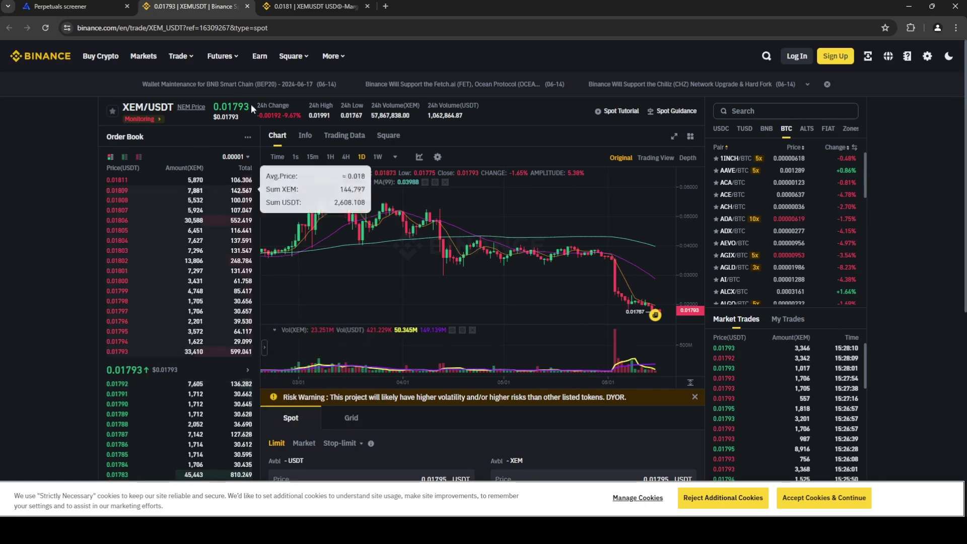
click(281, 12)
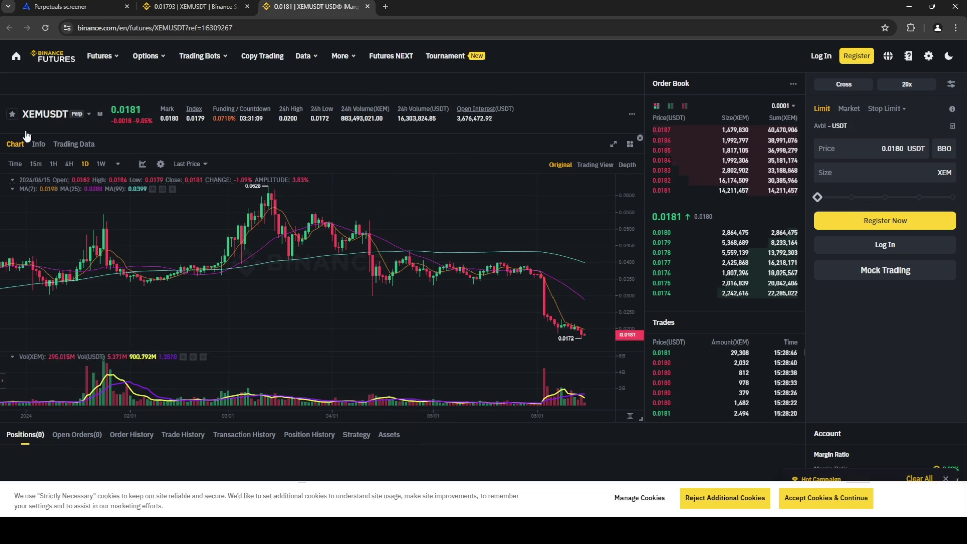
Return to the Perpetuals screener top, now led by KNCUSDT Deepcoin–Kraken (futures) at +39.85%.
click(196, 6)
click(58, 7)
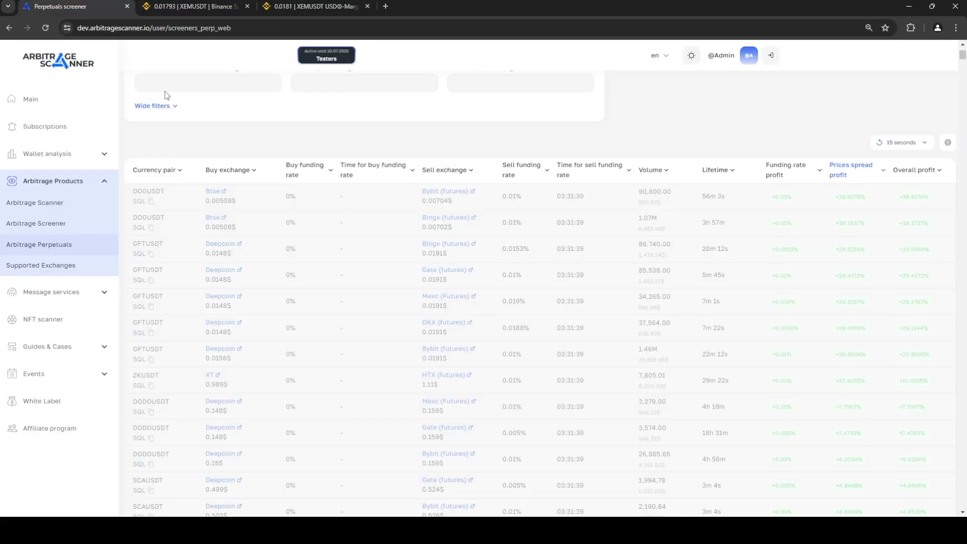
scroll(215, 169, up, 5)
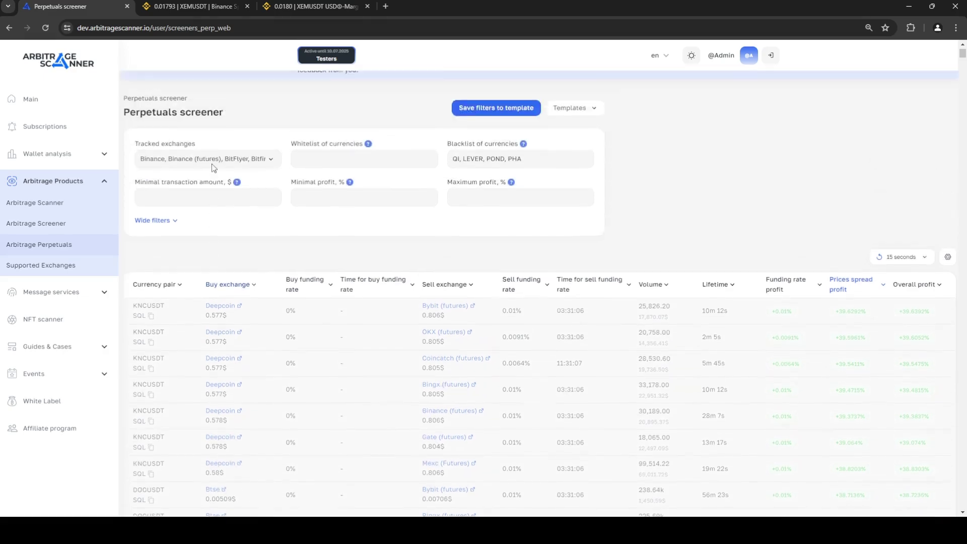
scroll(592, 297, down, 2)
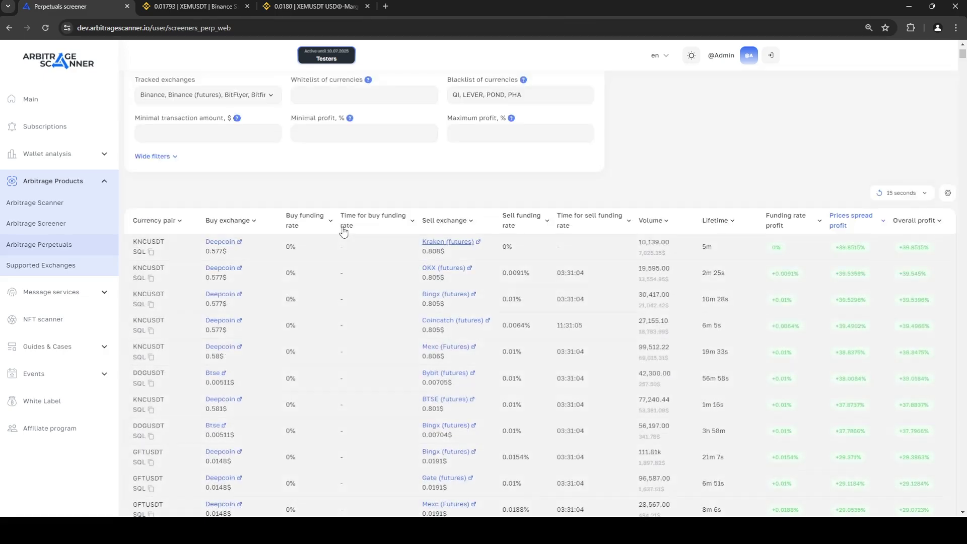
scroll(237, 250, up, 1)
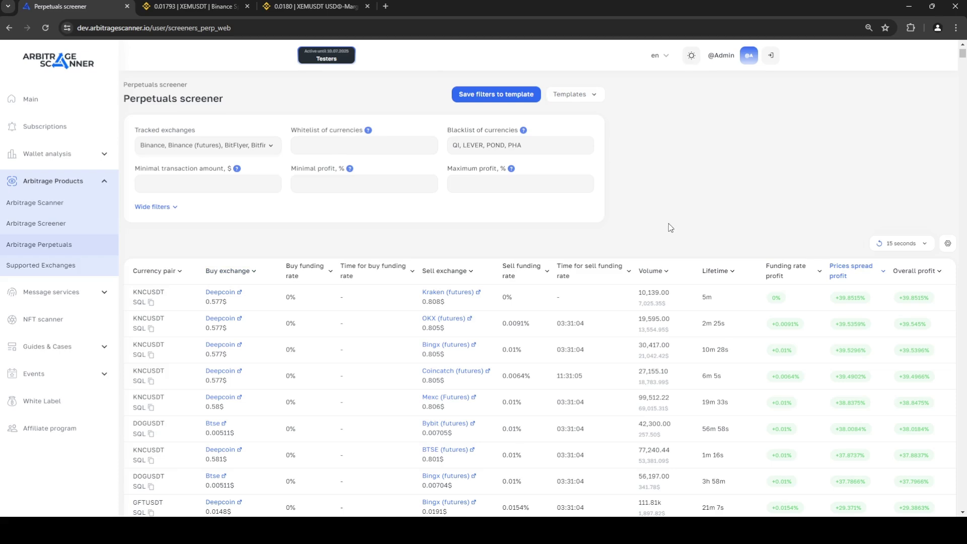
click(246, 149)
scroll(209, 198, down, 15)
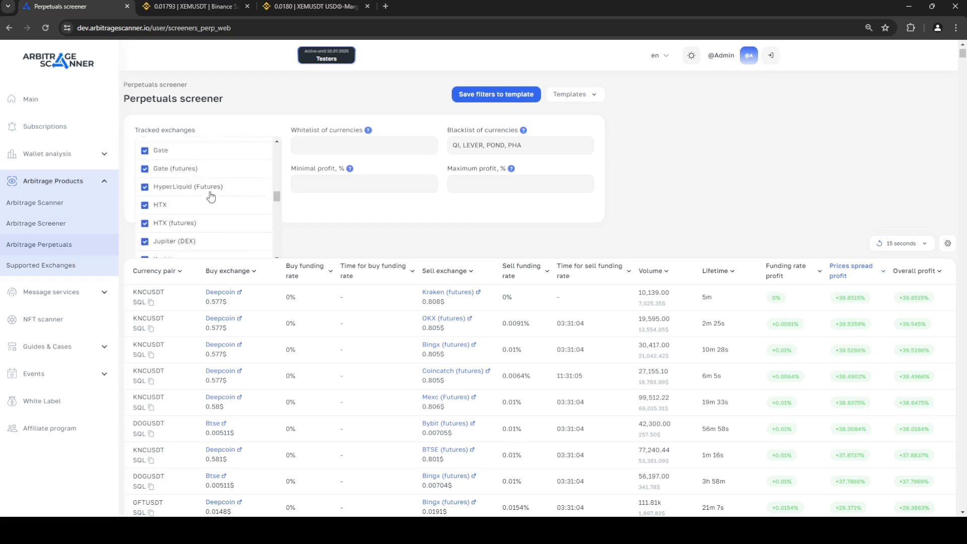
scroll(210, 195, down, 3)
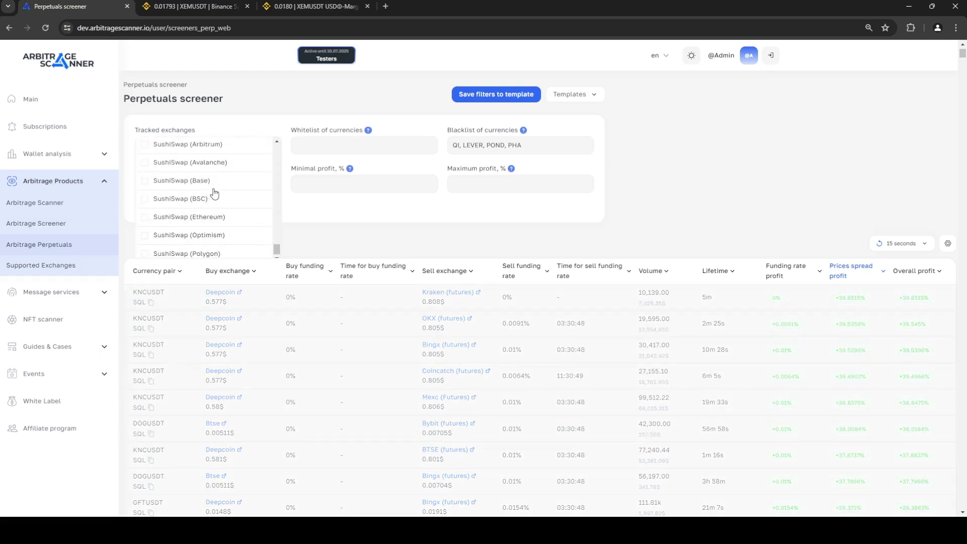
scroll(215, 193, up, 18)
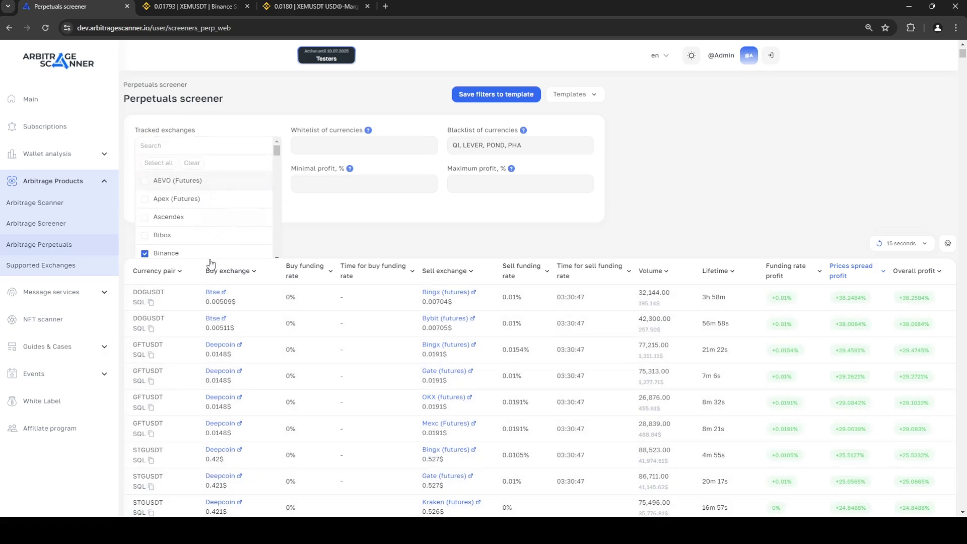
click(365, 236)
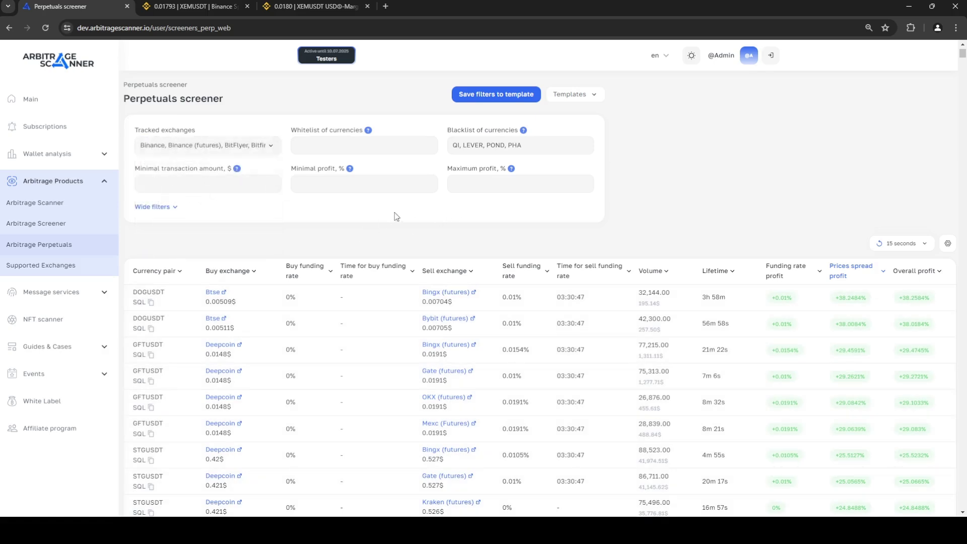
click(201, 153)
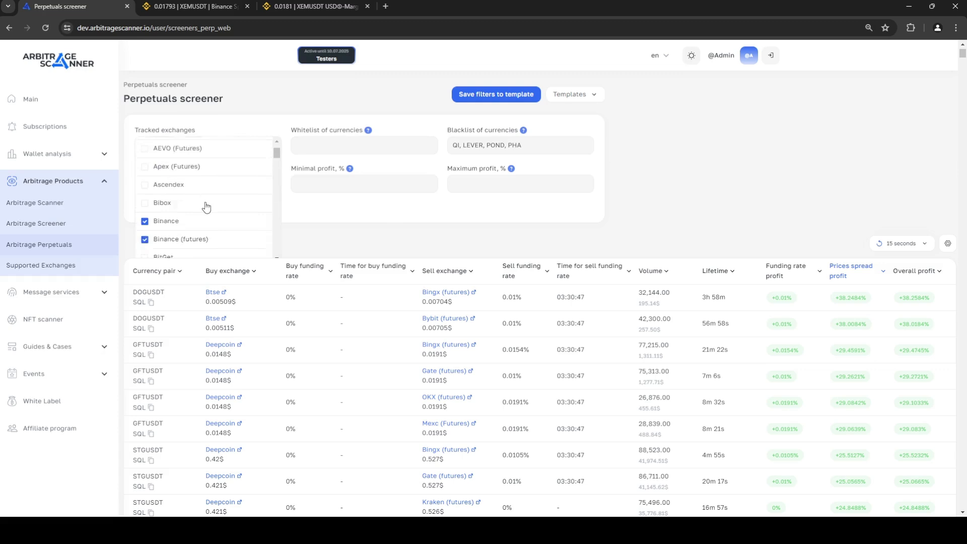
scroll(151, 161, down, 3)
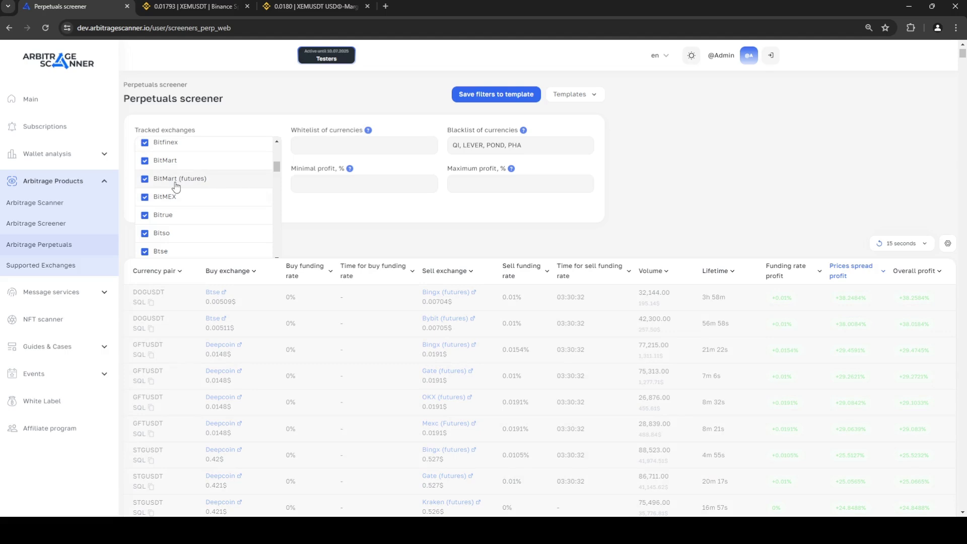
scroll(175, 187, down, 10)
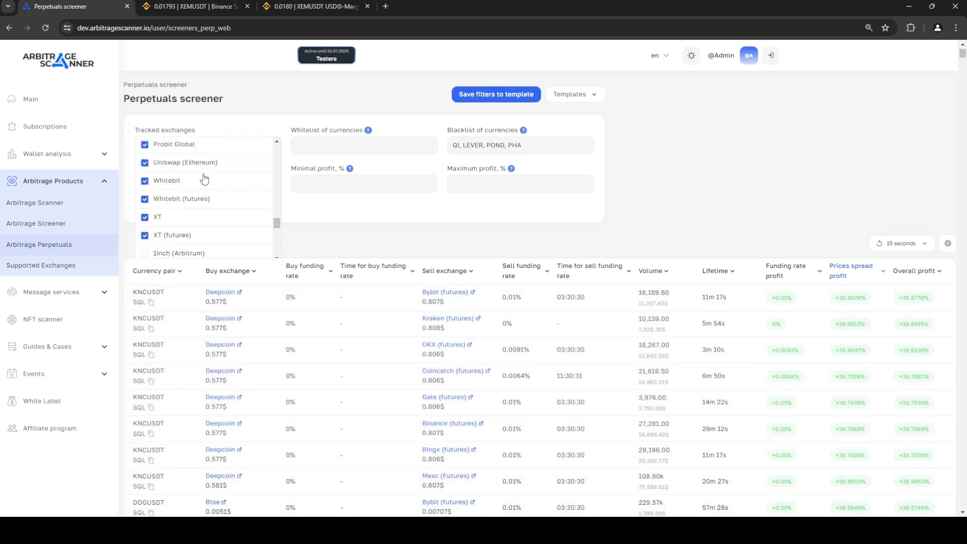
scroll(204, 177, up, 3)
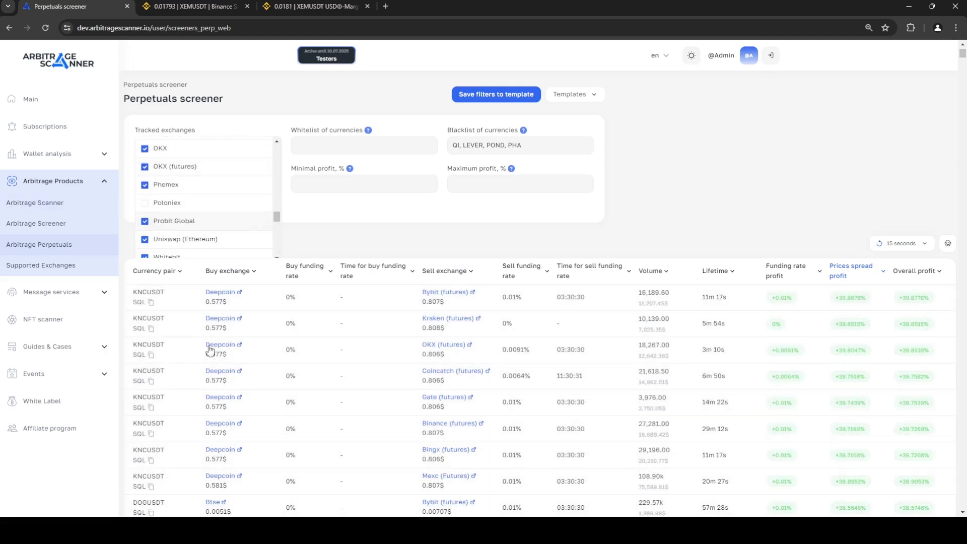
scroll(237, 204, up, 5)
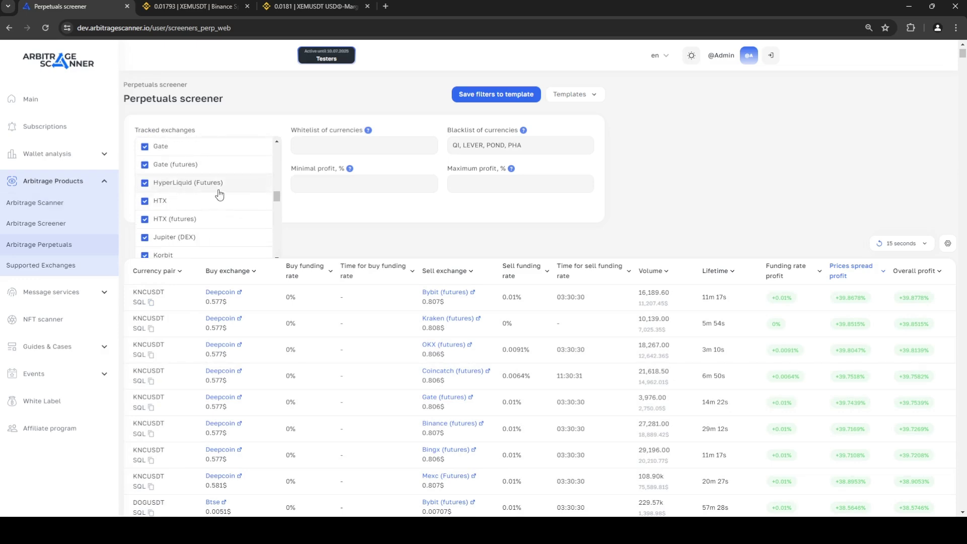
scroll(216, 187, up, 8)
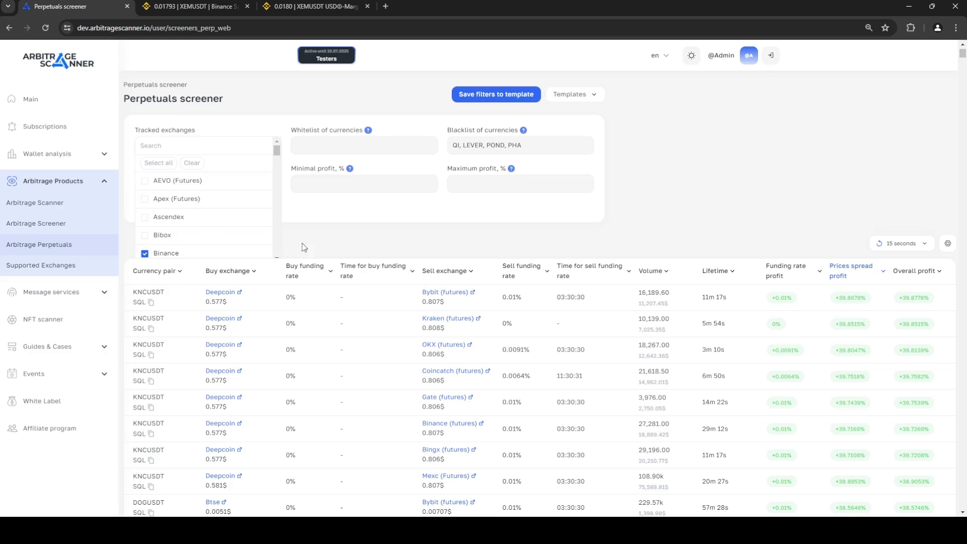
scroll(181, 191, down, 15)
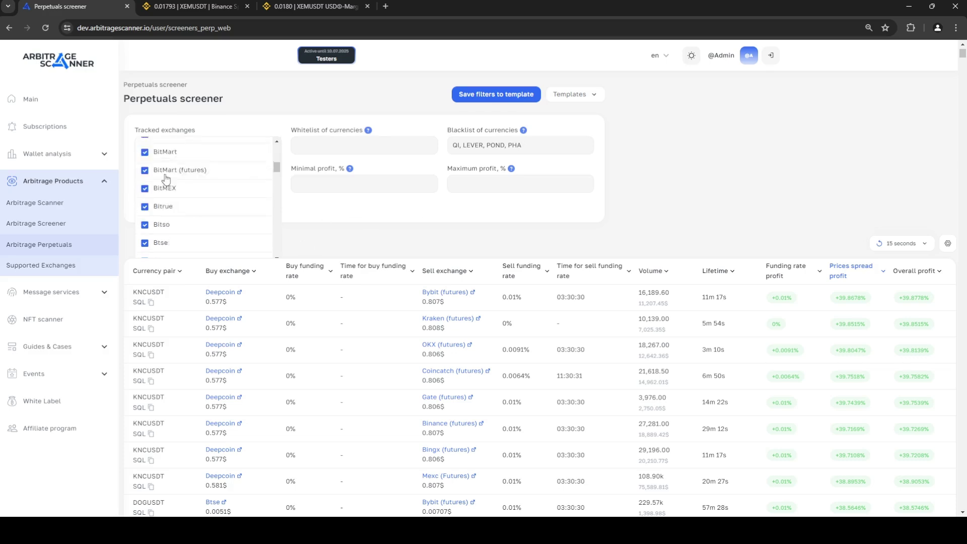
scroll(181, 222, up, 6)
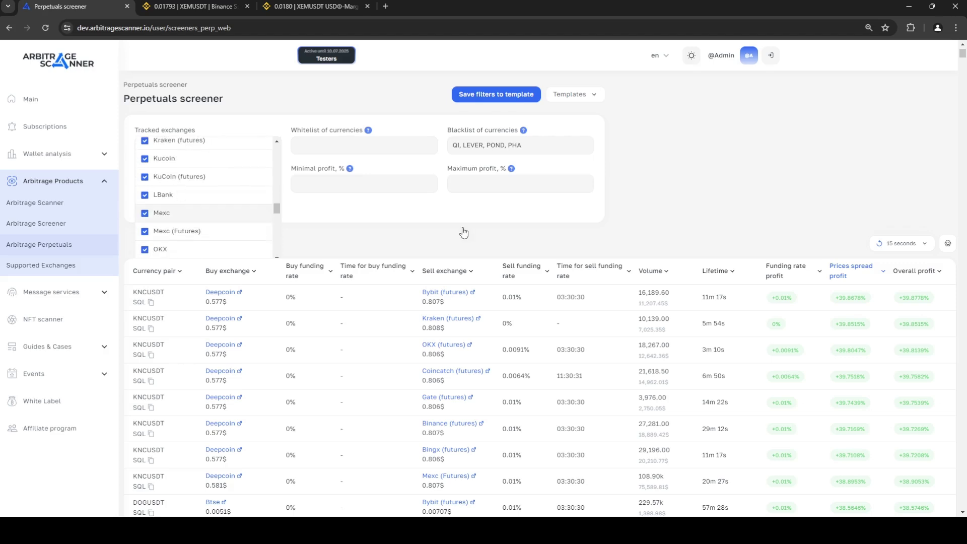
click(421, 217)
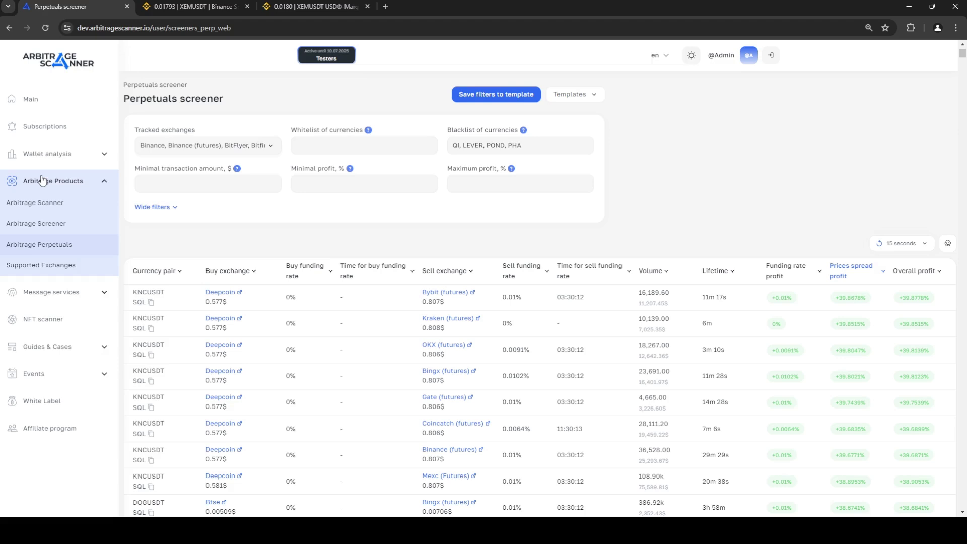
click(793, 267)
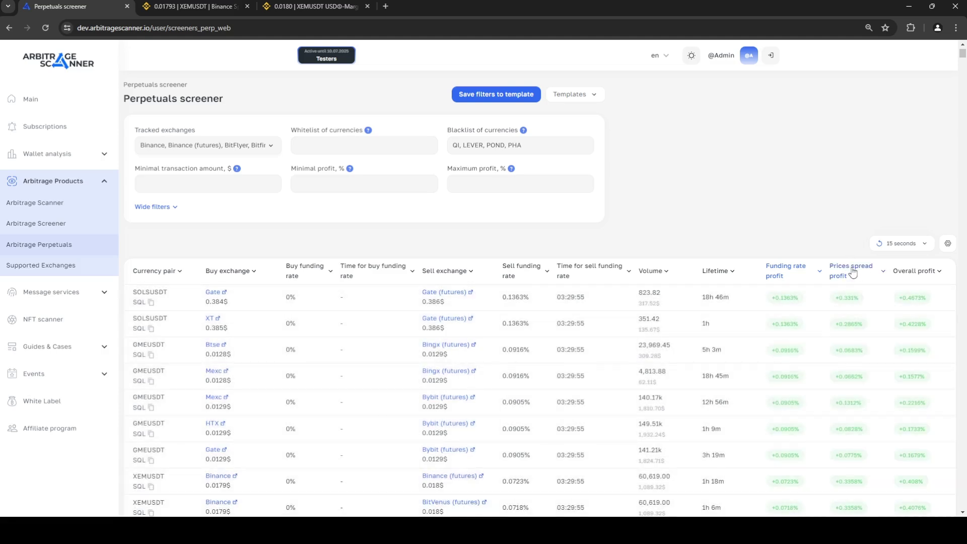
click(853, 272)
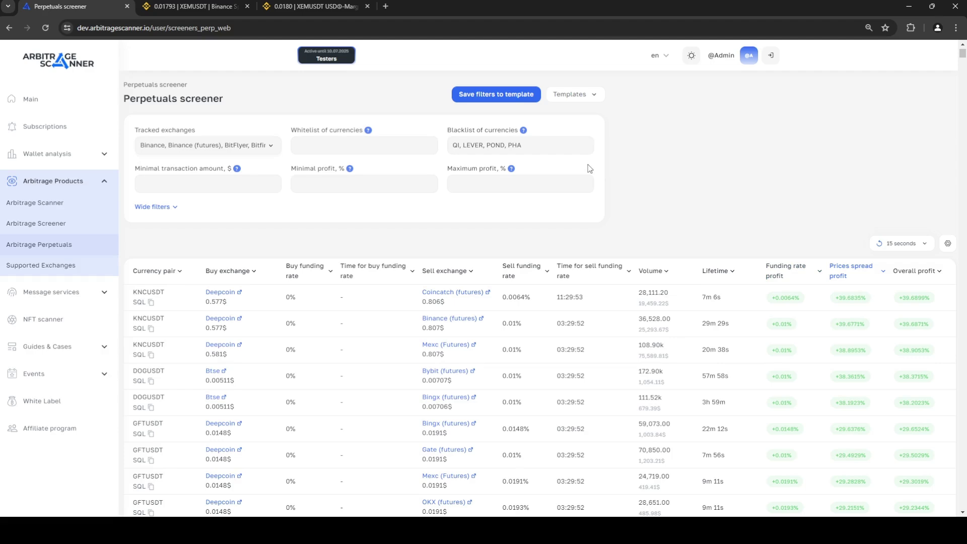
scroll(799, 321, down, 10)
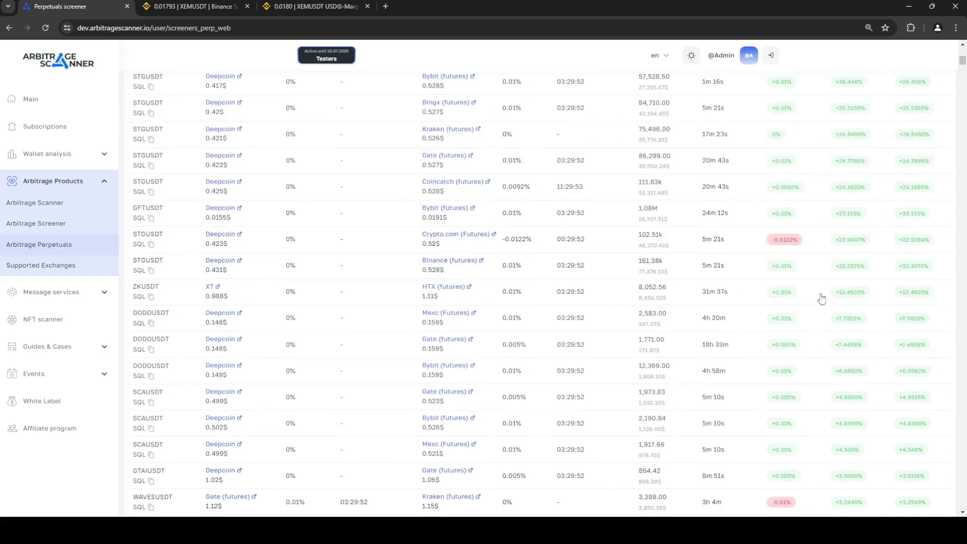
scroll(828, 295, down, 8)
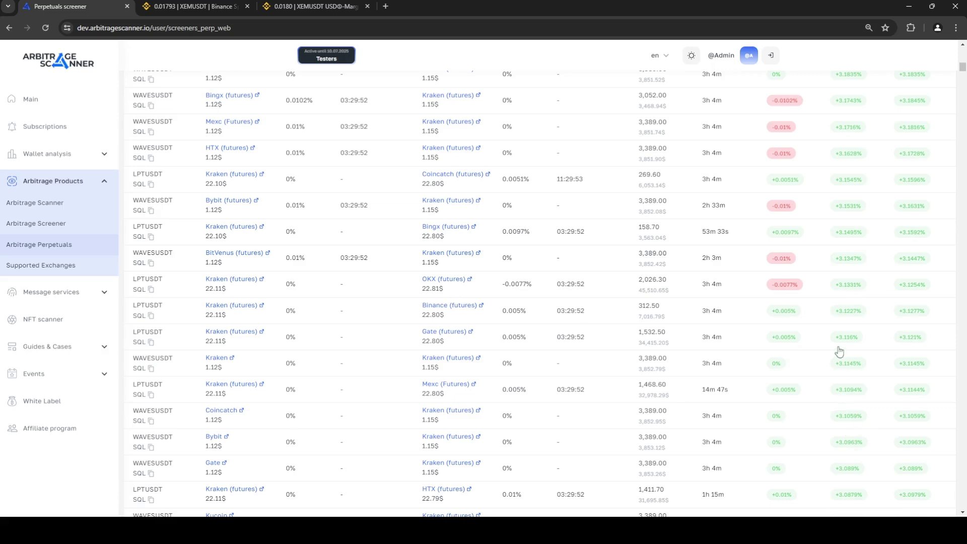
scroll(829, 357, up, 1)
scroll(829, 357, down, 2)
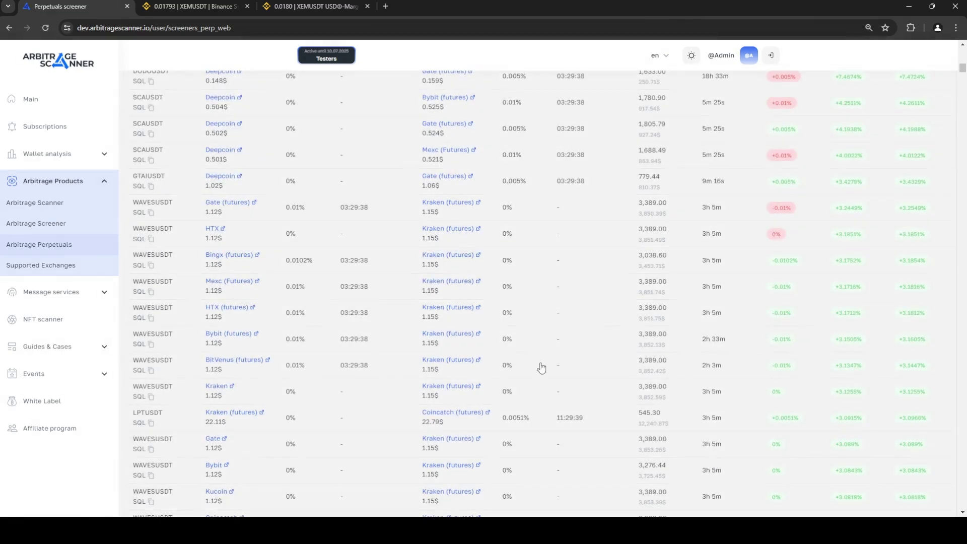
scroll(302, 272, down, 5)
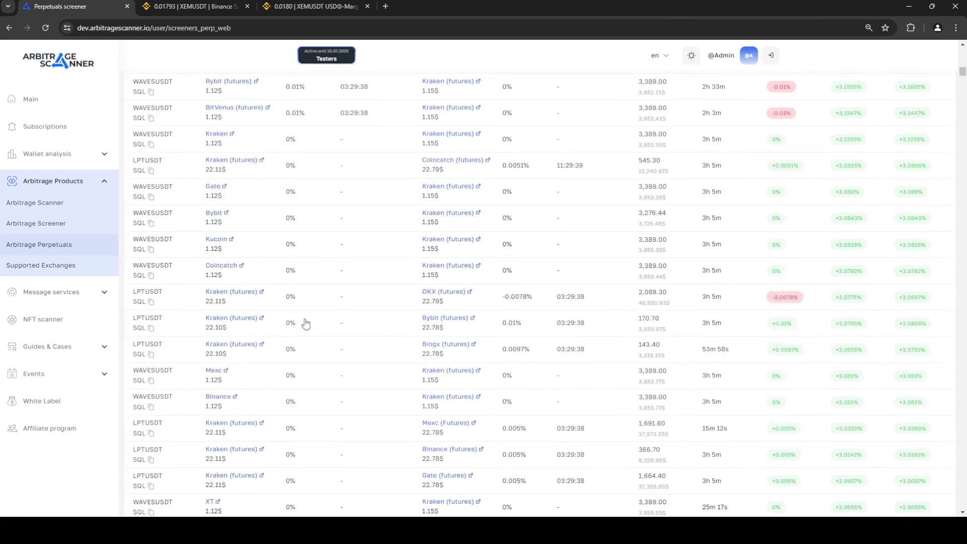
scroll(383, 313, up, 5)
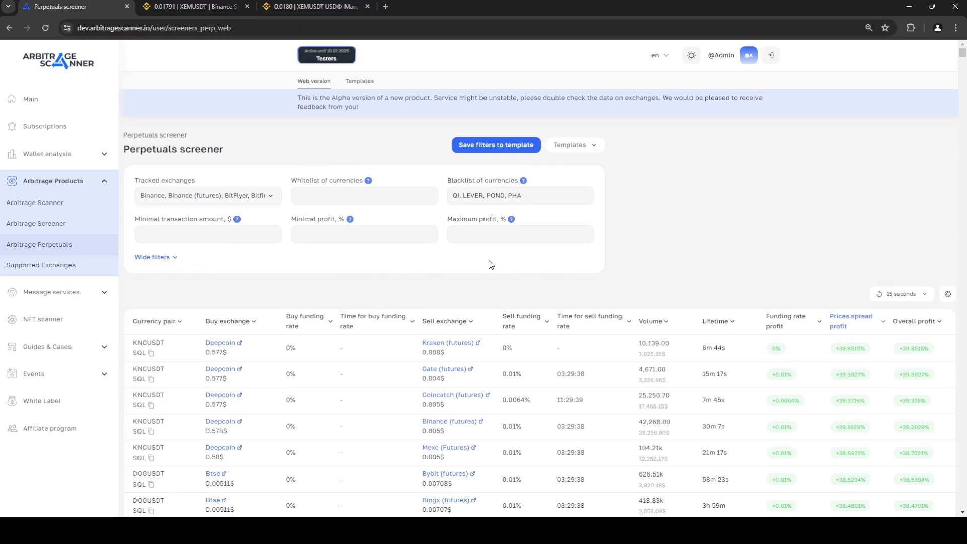
Open the Tracked exchanges dropdown, scroll through its list, and close it again.
scroll(491, 265, down, 1)
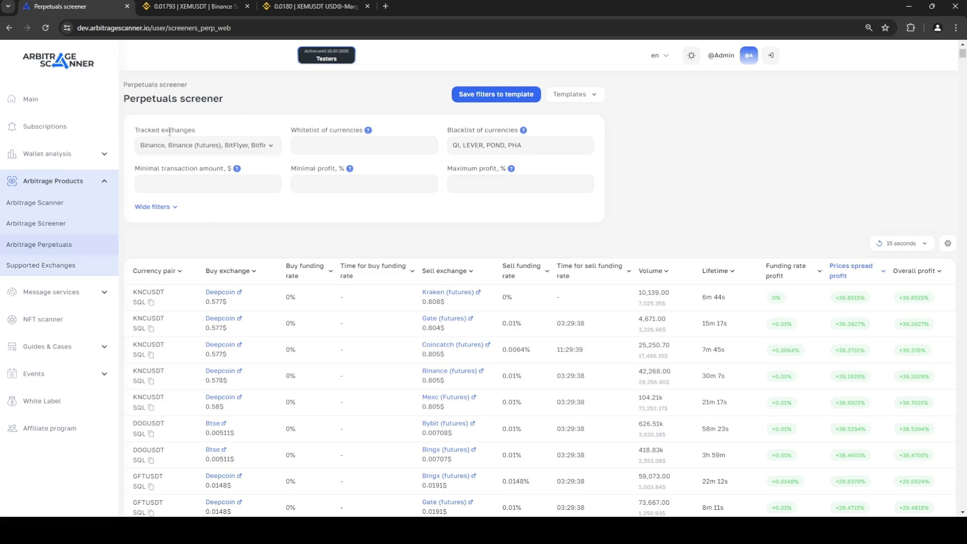
click(155, 144)
scroll(250, 182, down, 3)
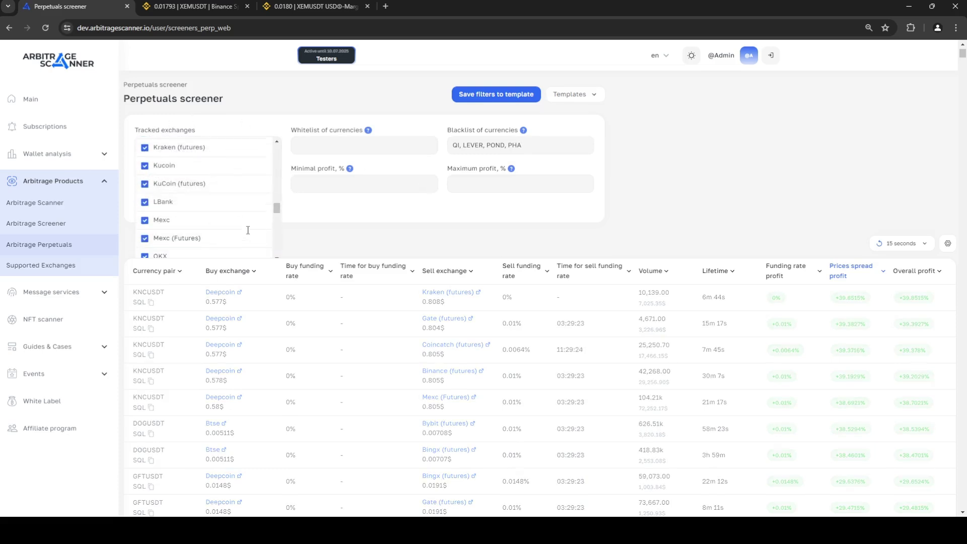
scroll(250, 183, up, 3)
click(431, 239)
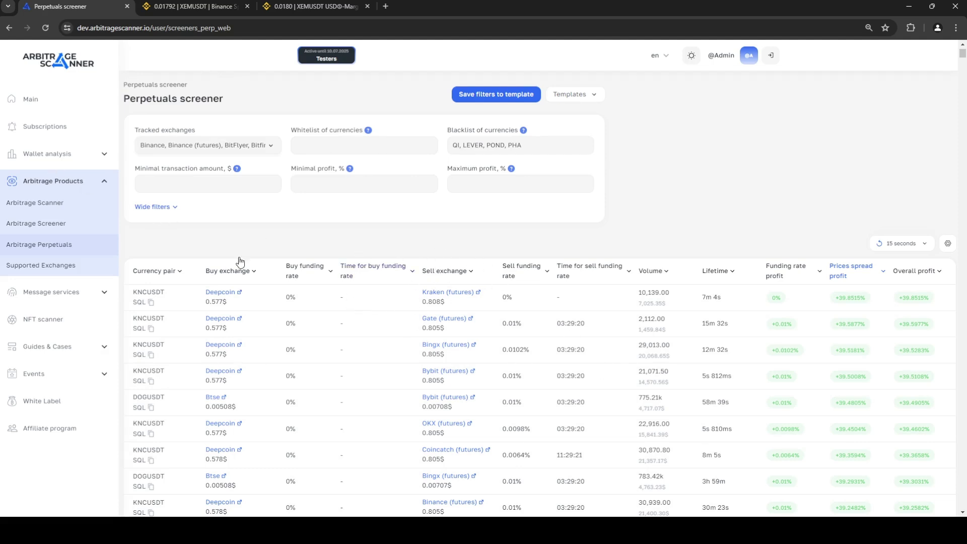
Expand the wide filters and look over the buying and selling exchange lists.
click(171, 209)
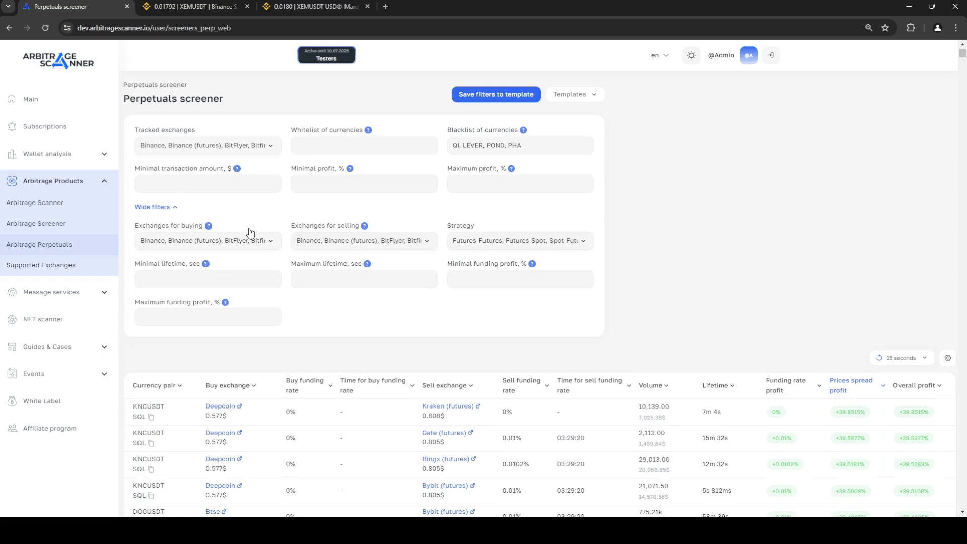
scroll(368, 349, down, 2)
click(224, 148)
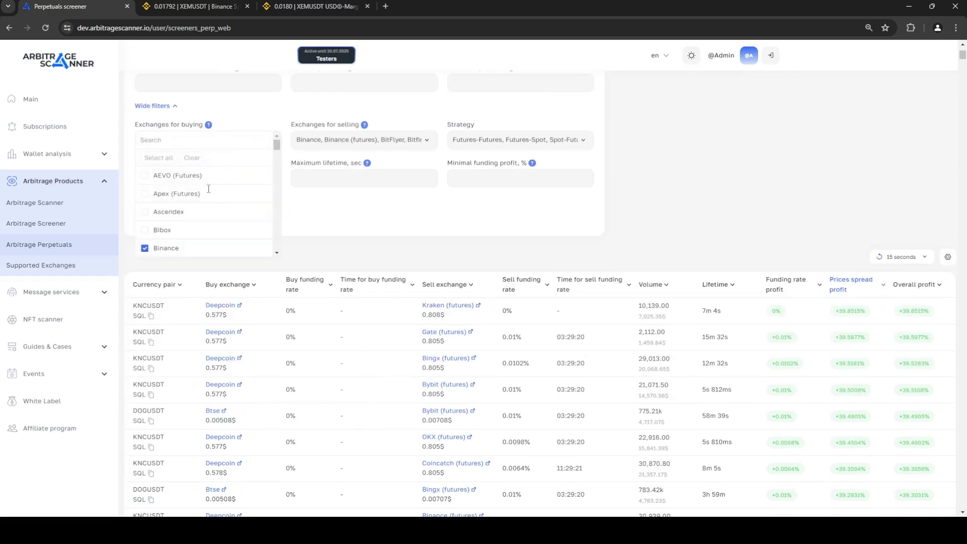
click(362, 140)
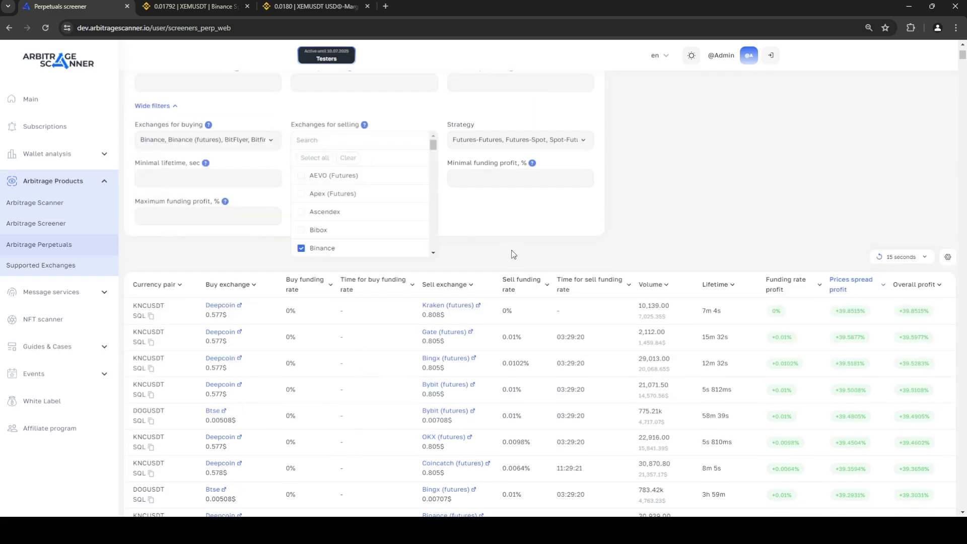
click(226, 147)
Restrict the buying exchanges to Binance only.
click(204, 146)
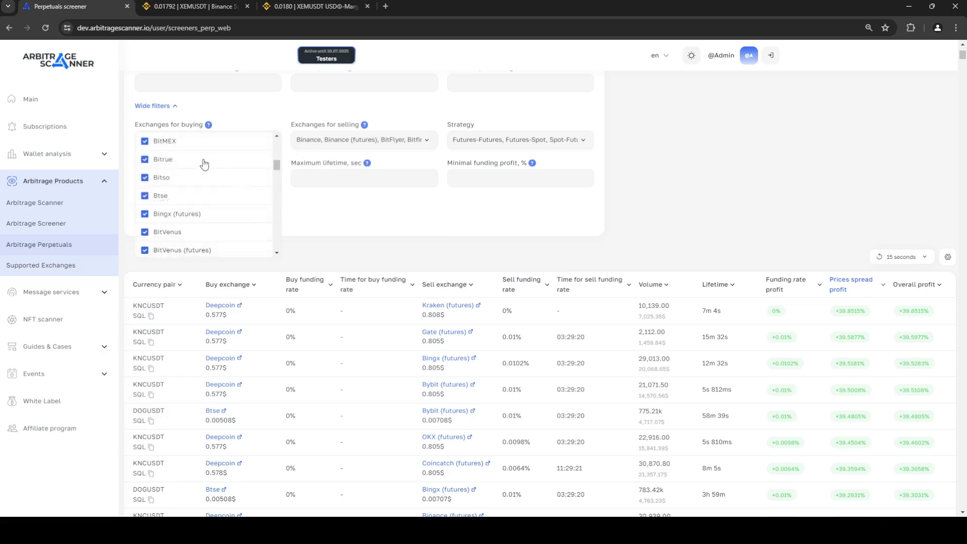
scroll(213, 175, up, 5)
click(192, 157)
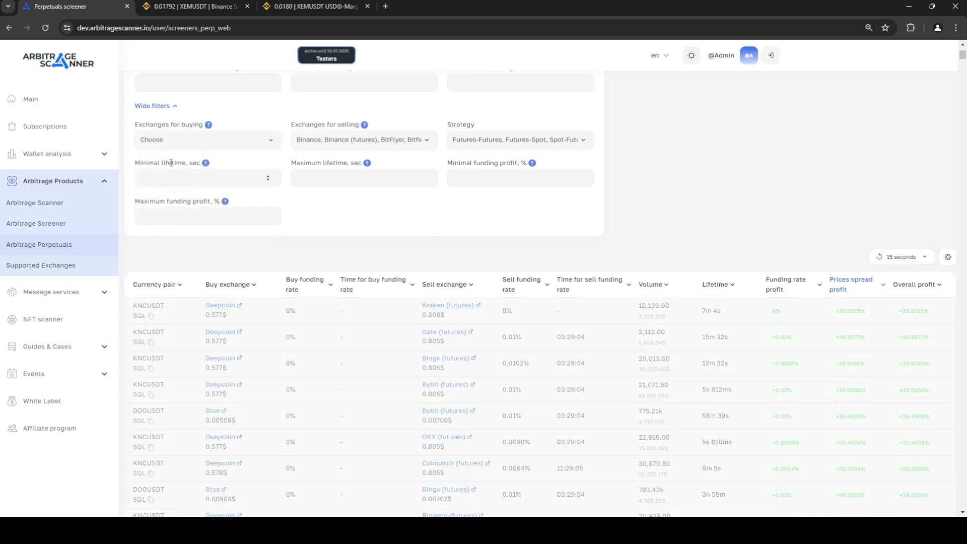
click(194, 140)
scroll(171, 202, down, 1)
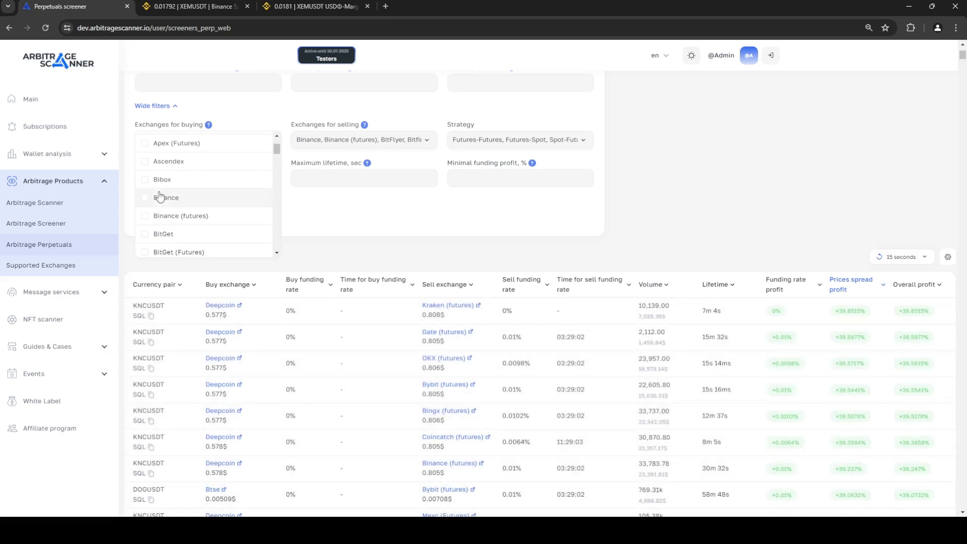
click(159, 198)
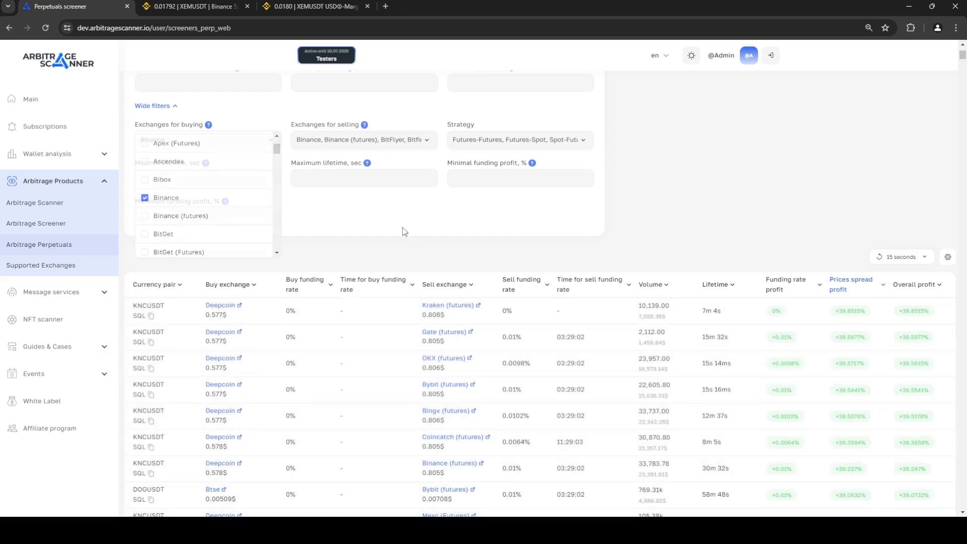
click(415, 233)
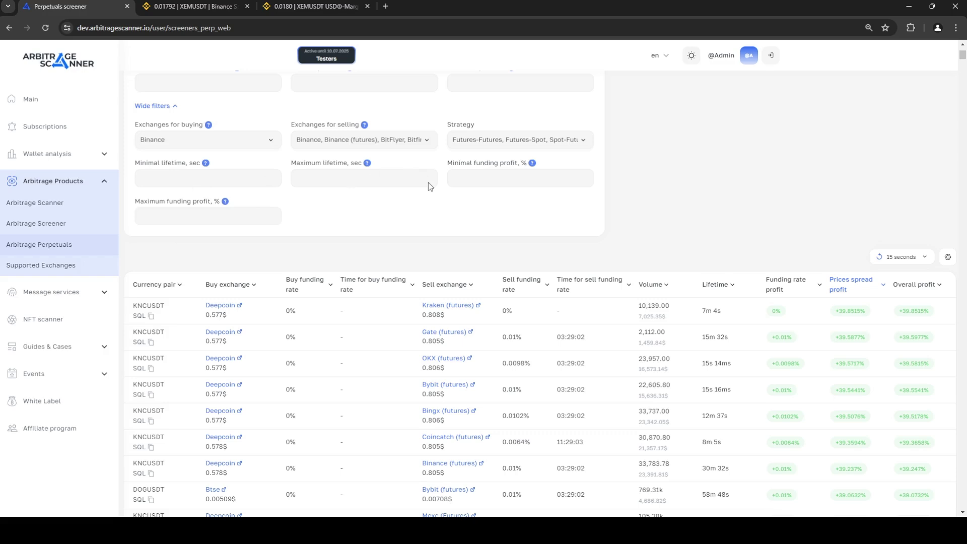
Add Binance (futures) as a buying exchange and set auto-refresh to 5 seconds.
click(174, 151)
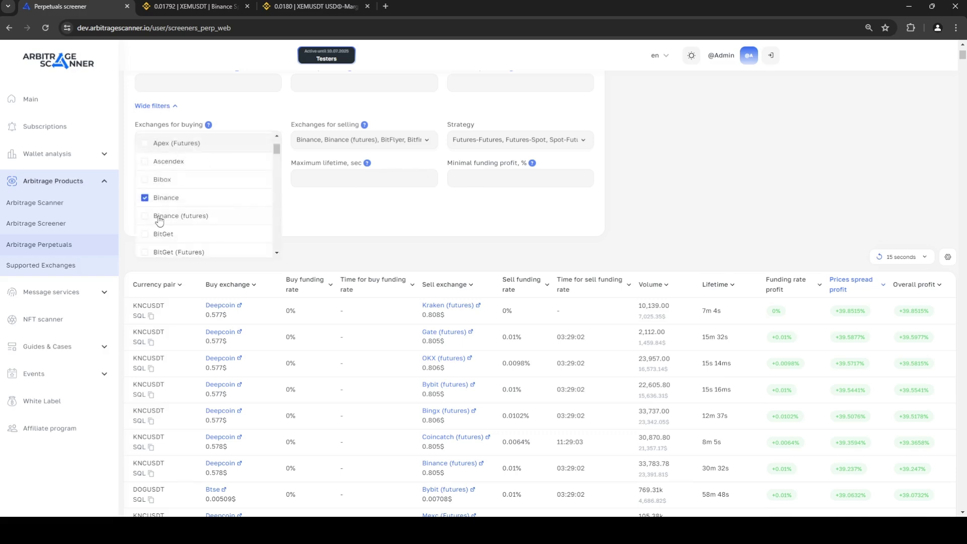
click(156, 217)
click(896, 270)
click(890, 259)
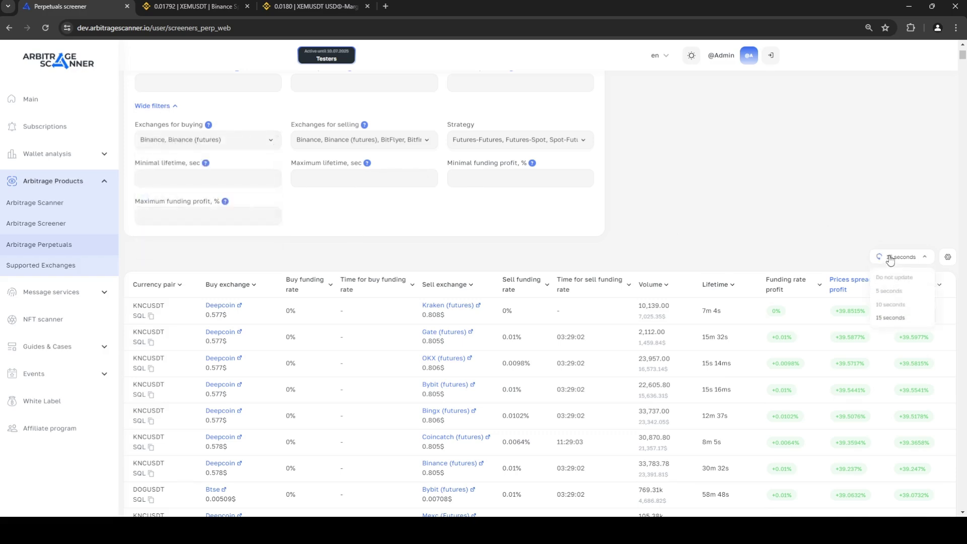
click(890, 291)
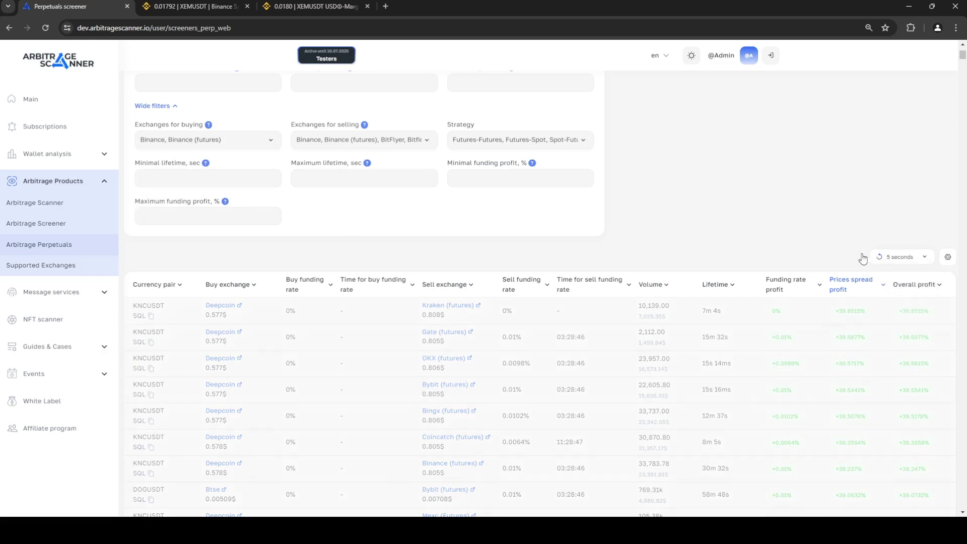
scroll(173, 244, down, 2)
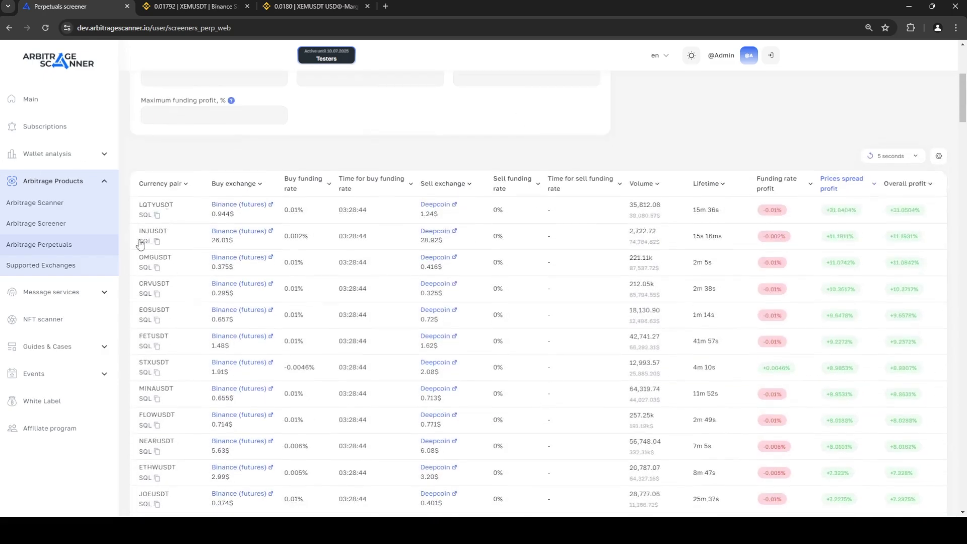
scroll(206, 212, down, 10)
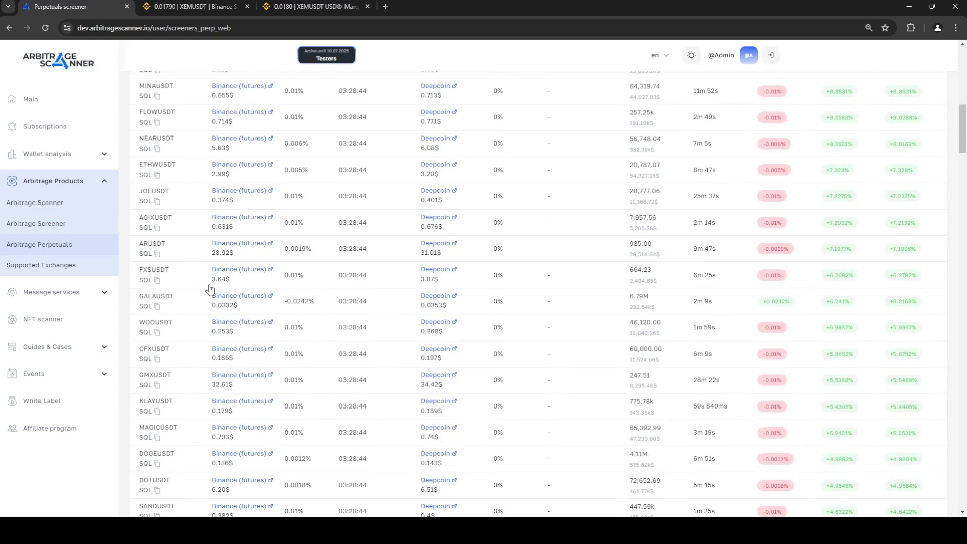
scroll(217, 263, up, 6)
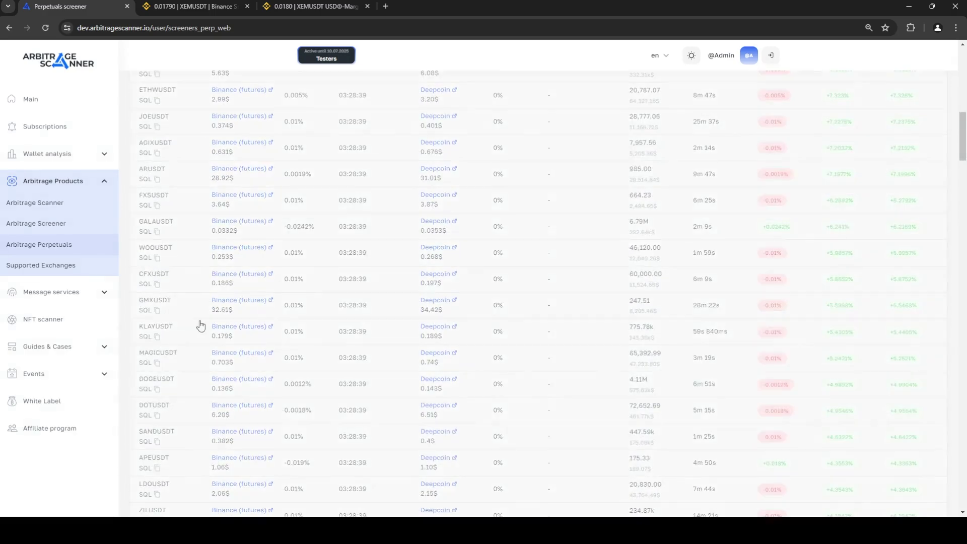
scroll(198, 366, up, 10)
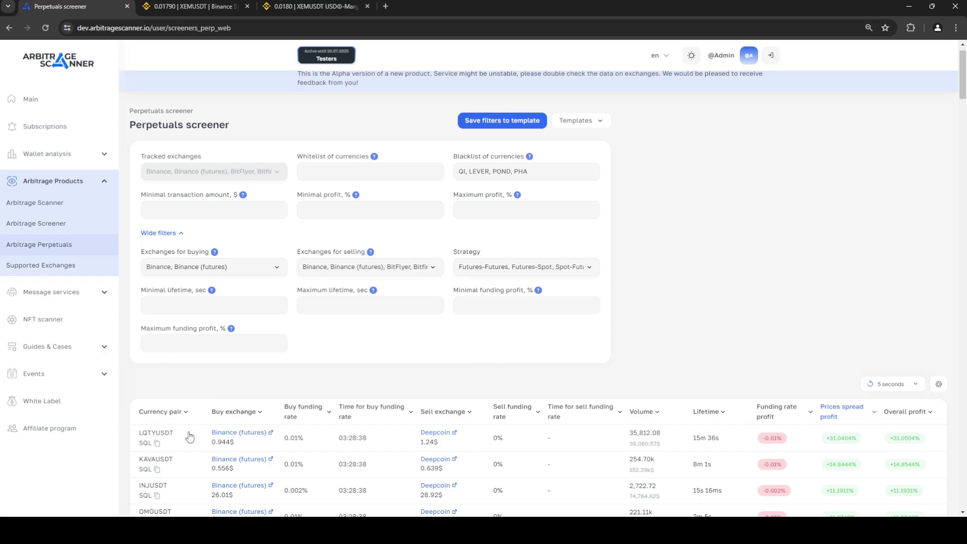
scroll(233, 335, down, 15)
scroll(234, 323, up, 15)
Select all buying exchanges and scroll the results, now led by CELUSDT Poloniex–OKX (futures).
click(212, 267)
scroll(172, 278, up, 2)
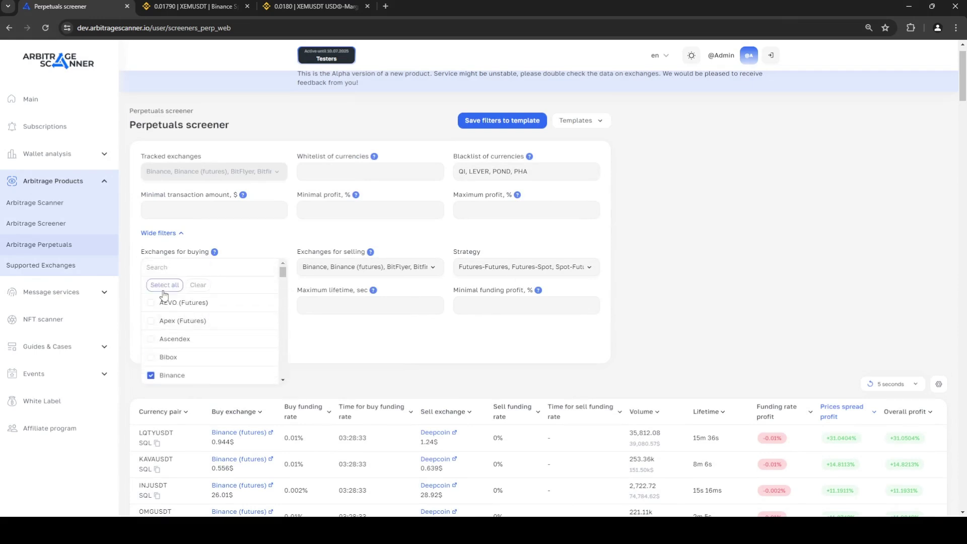
click(164, 285)
click(337, 288)
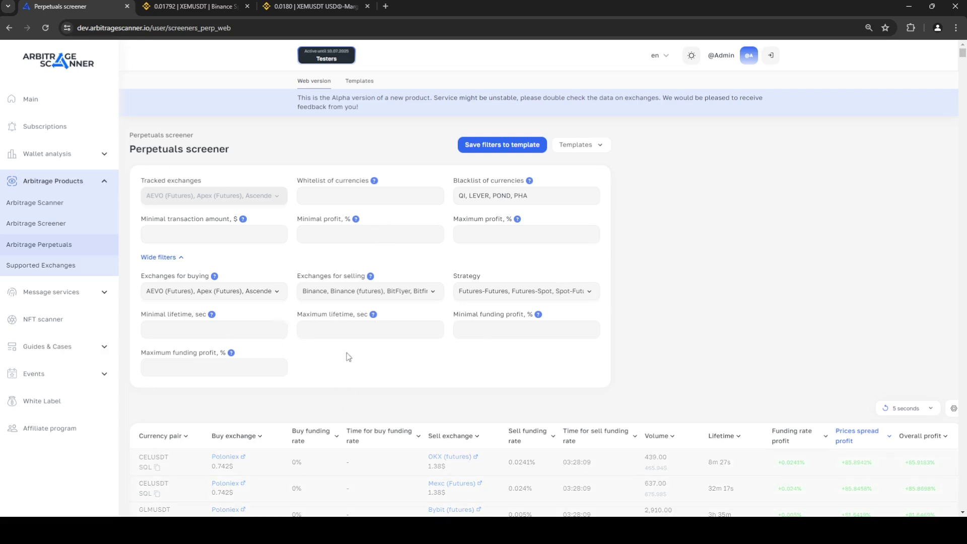
scroll(349, 357, down, 2)
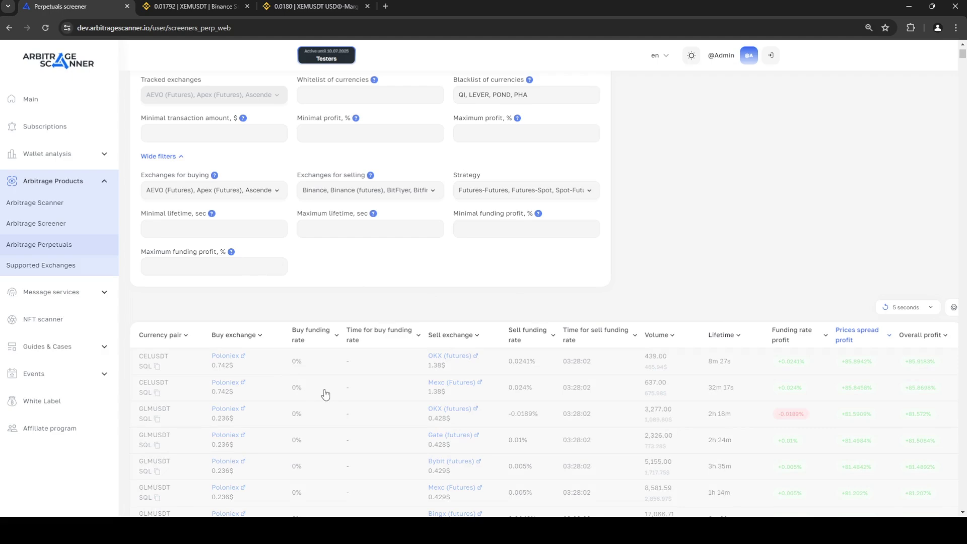
scroll(767, 411, down, 10)
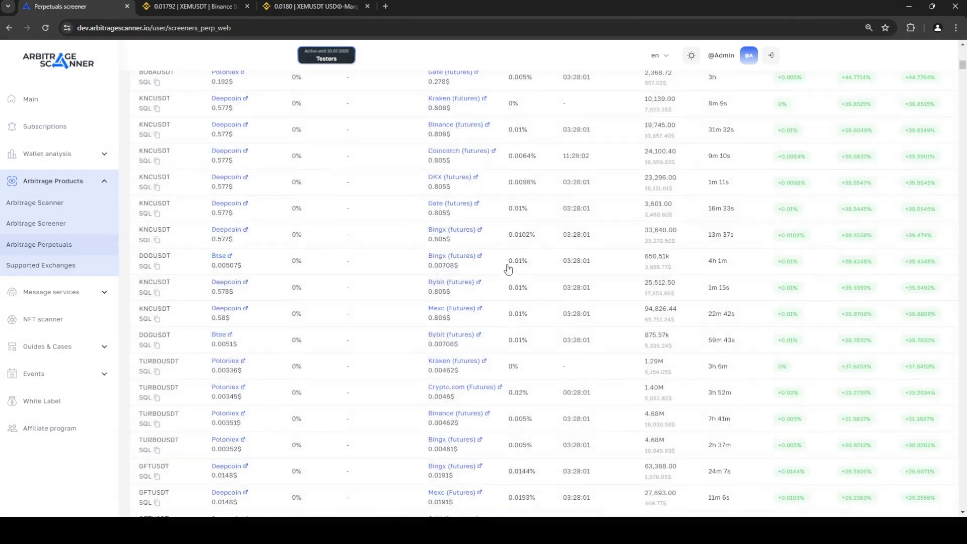
scroll(509, 267, up, 10)
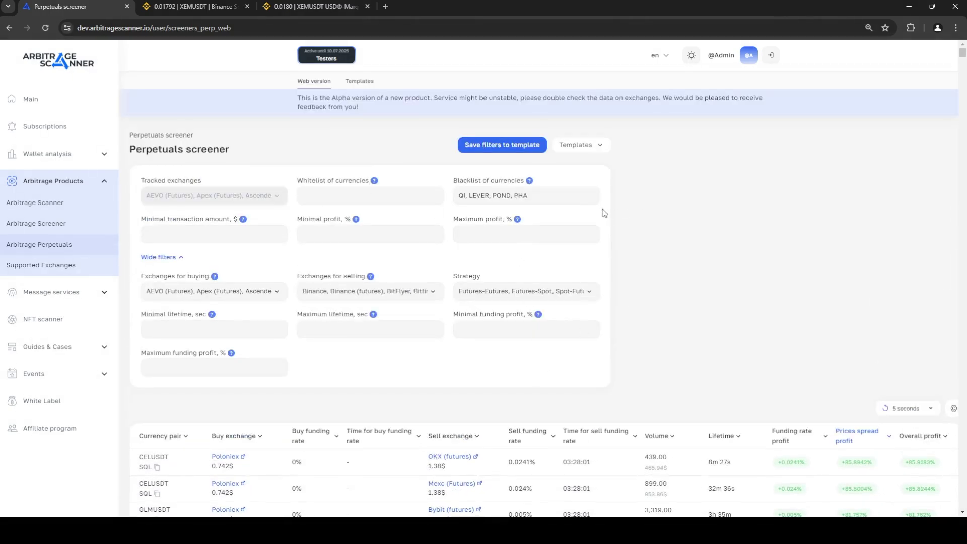
Append ', CEL' to the currency blacklist so GLMUSDT leads, then view Binance XEM/USDT spot.
click(576, 198)
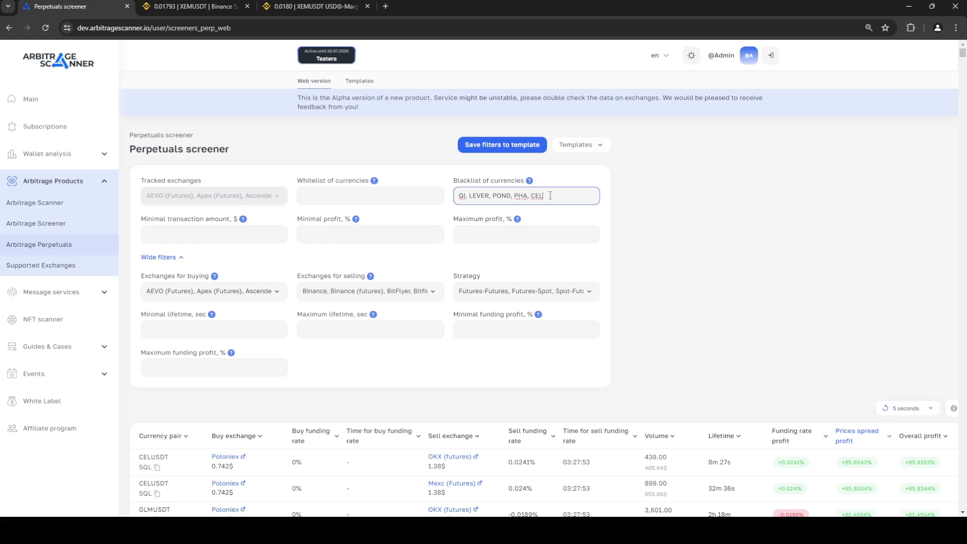
click(734, 246)
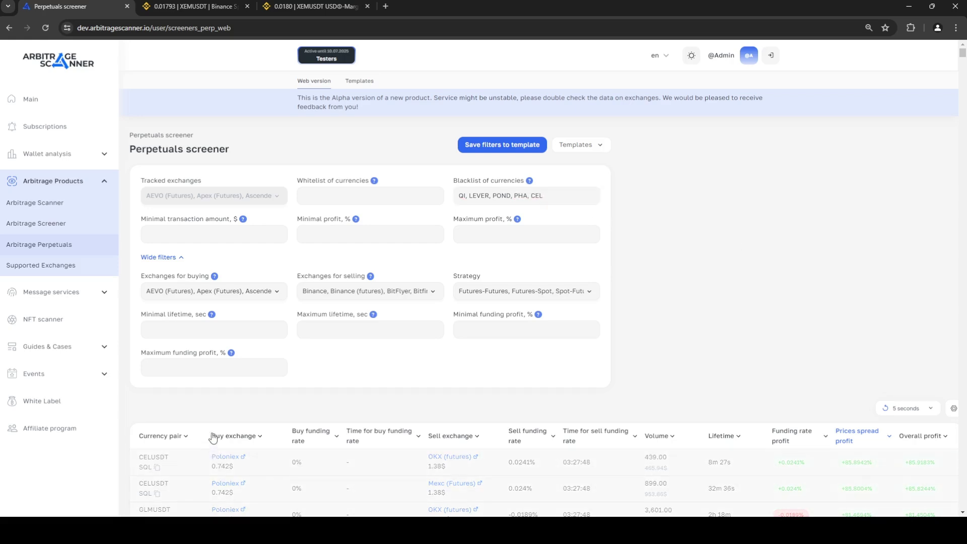
scroll(213, 439, down, 2)
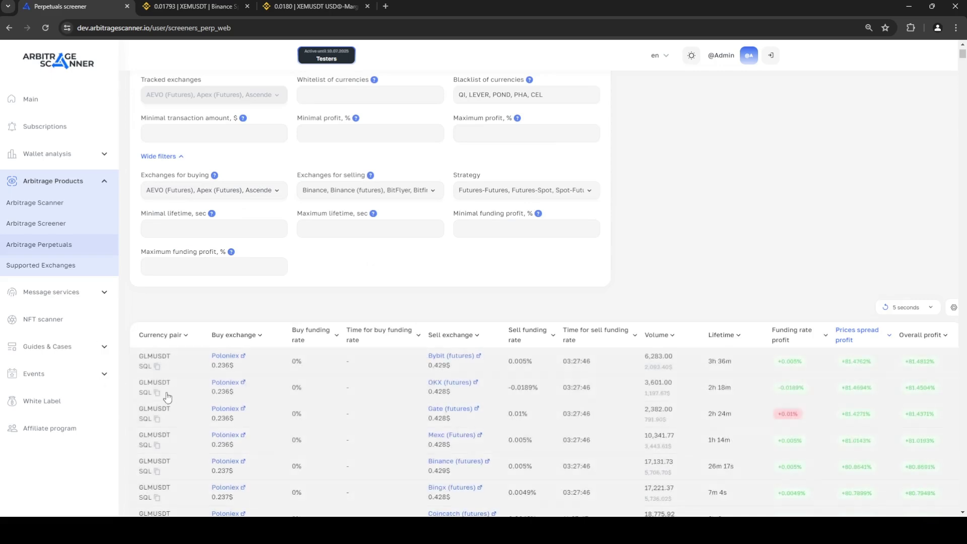
scroll(599, 232, up, 1)
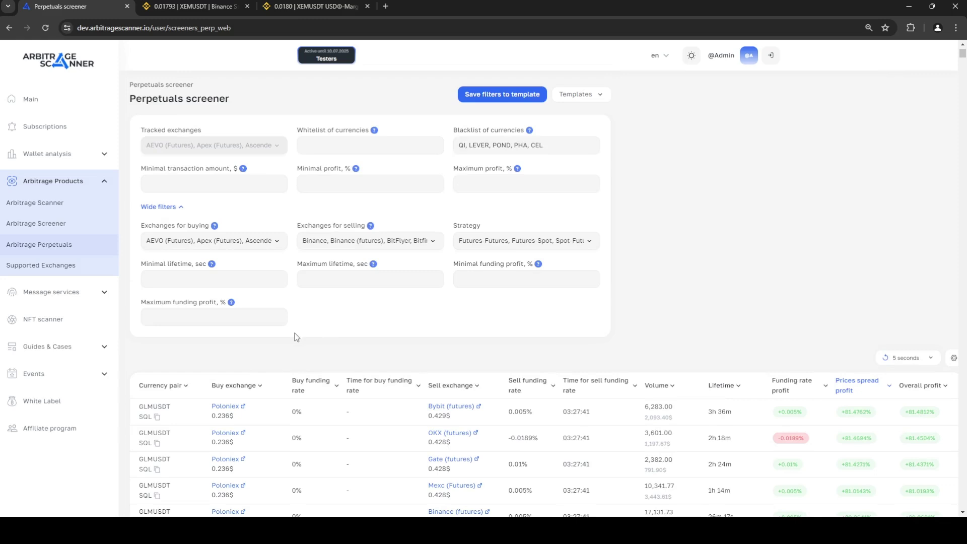
scroll(297, 338, down, 2)
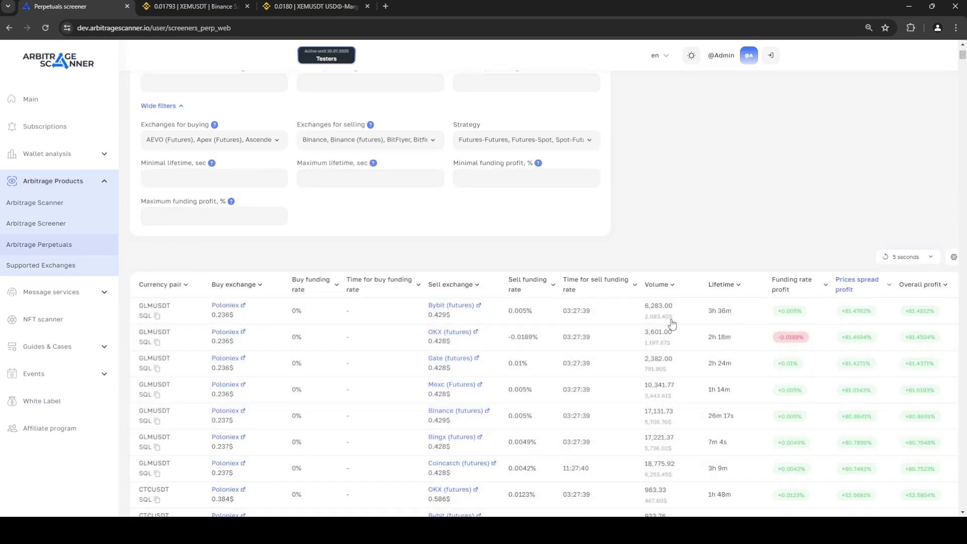
click(617, 288)
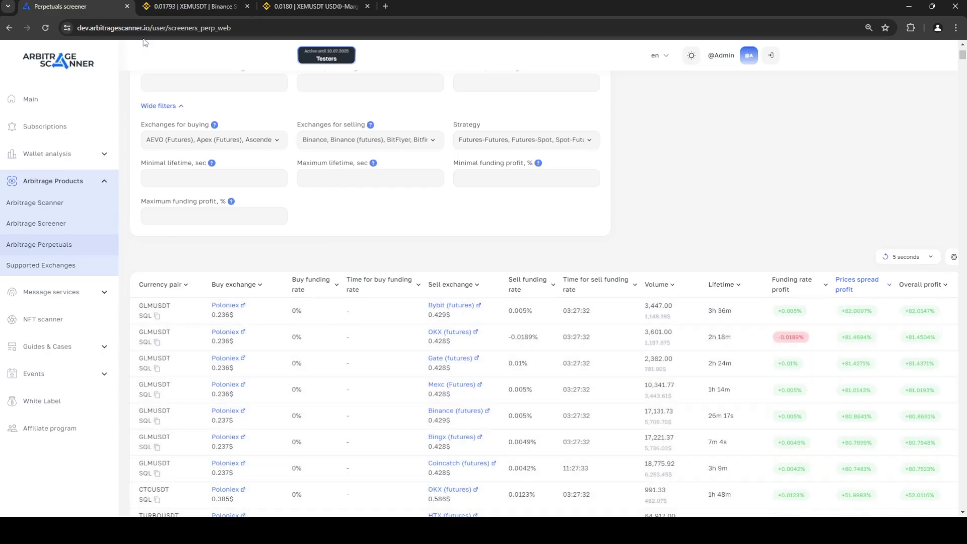
click(190, 7)
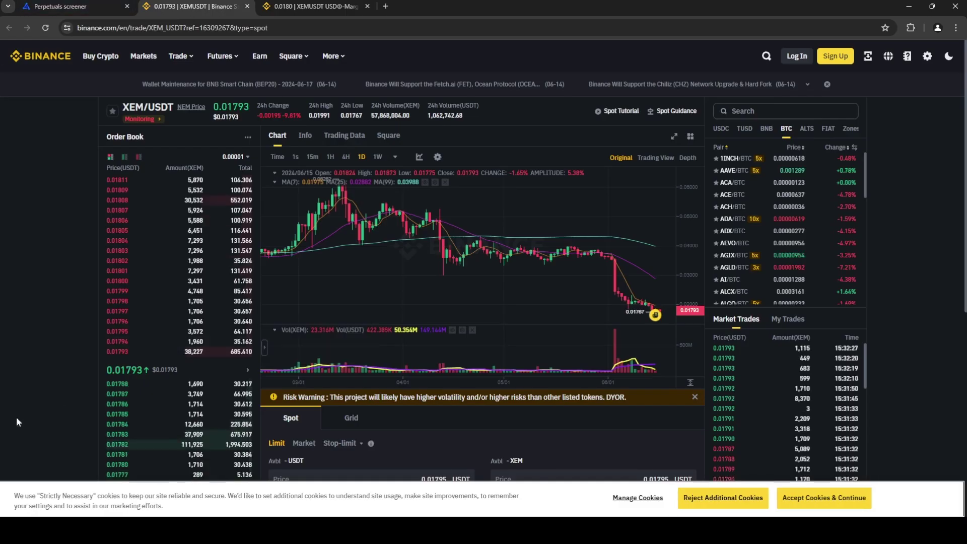
Review the XEM/USDT spot order book, then show XEMUSDT futures at 0.0180 with 0.0734% funding.
scroll(11, 397, down, 1)
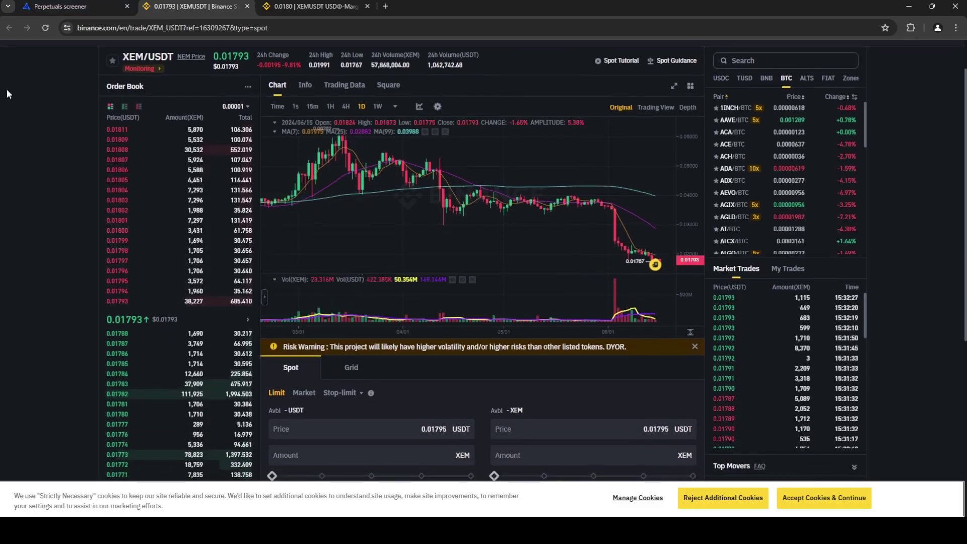
click(66, 6)
click(207, 6)
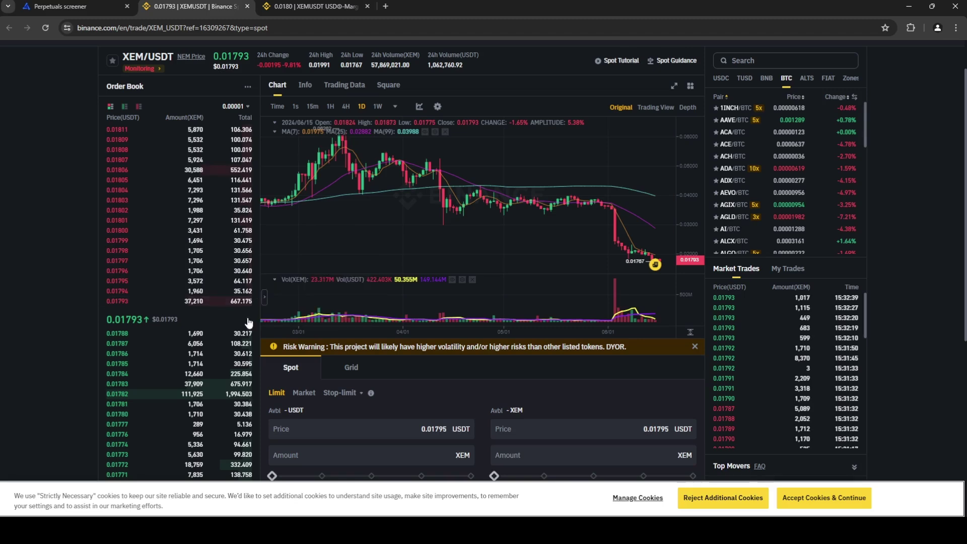
mouse_move(233, 308)
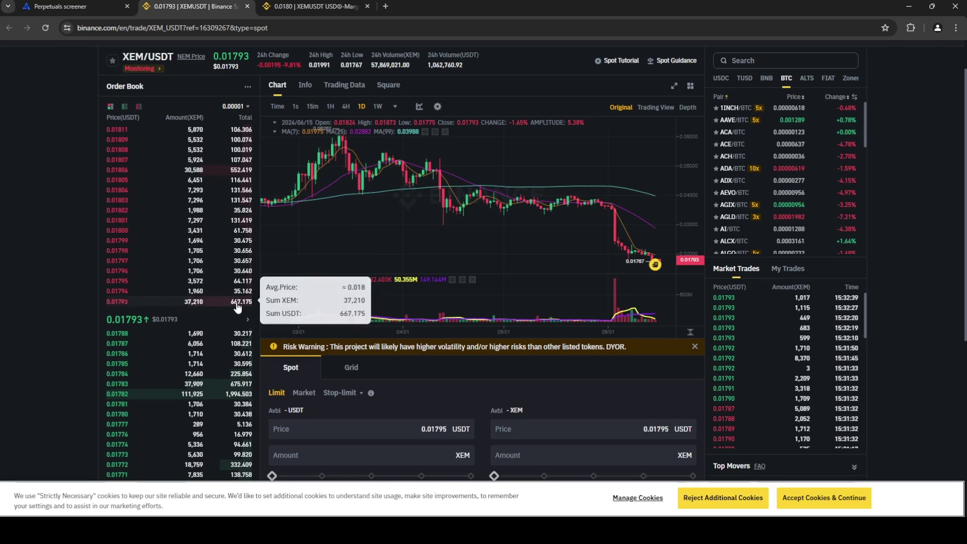
click(307, 11)
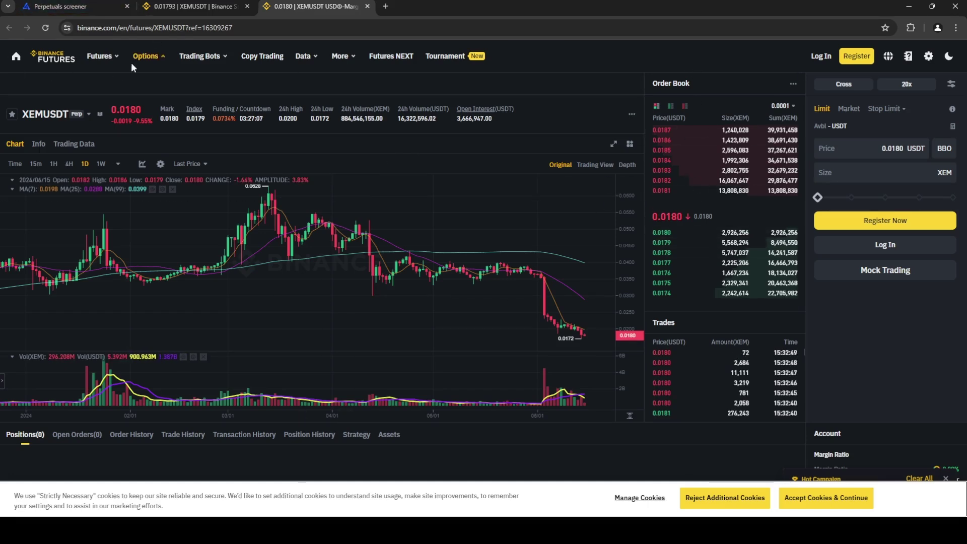
Switch back to the Perpetuals screener tab and scroll up to its filter panel.
click(65, 6)
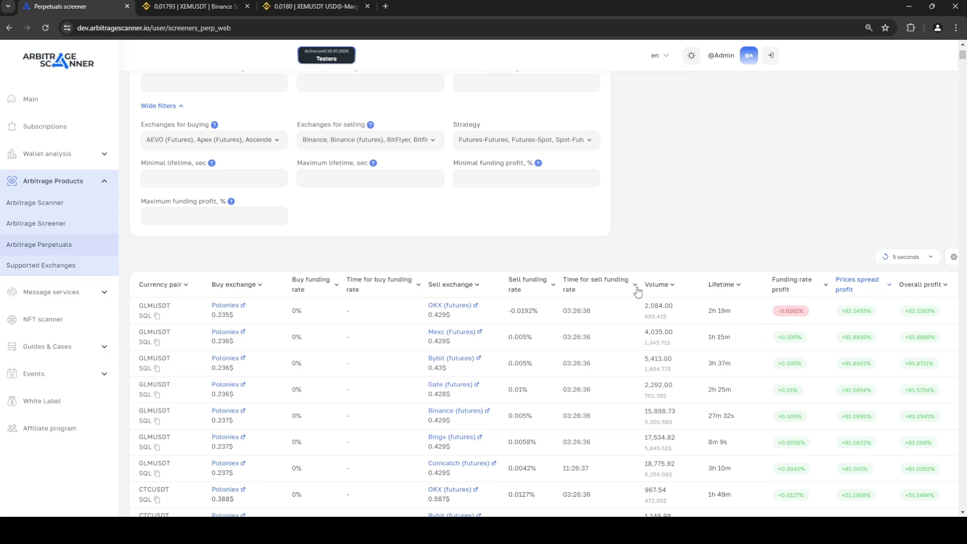
scroll(383, 201, up, 3)
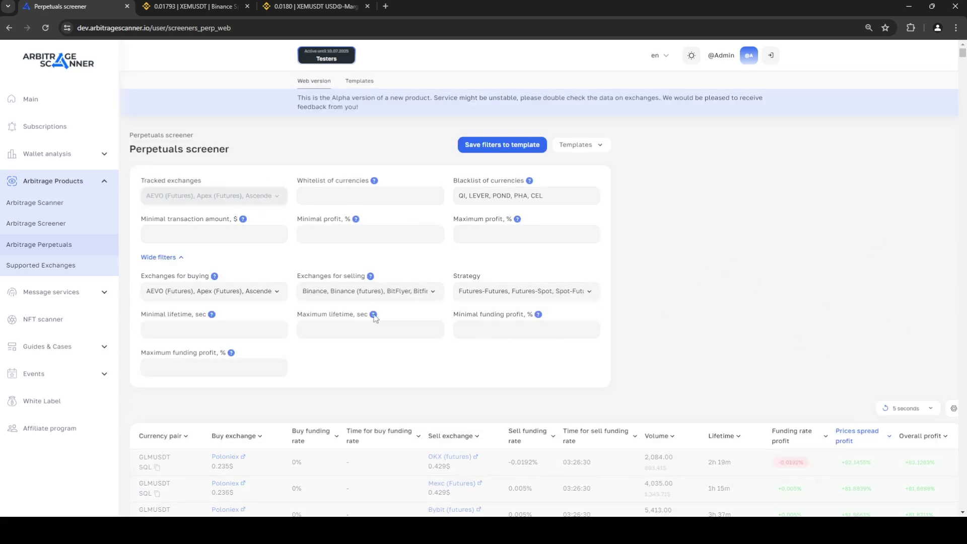
Set the profit filter to a 1% minimum and a 5% maximum.
click(371, 234)
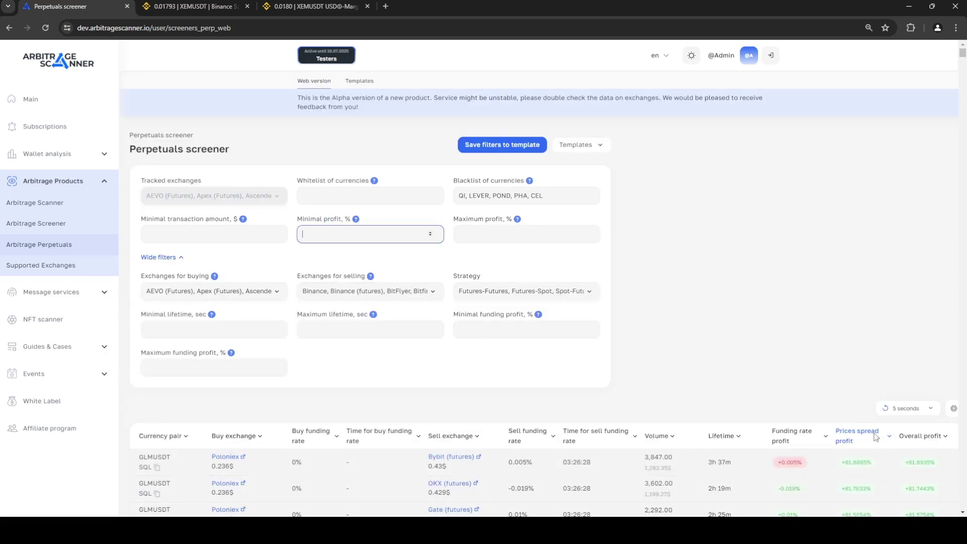
scroll(904, 365, down, 1)
scroll(904, 365, down, 1)
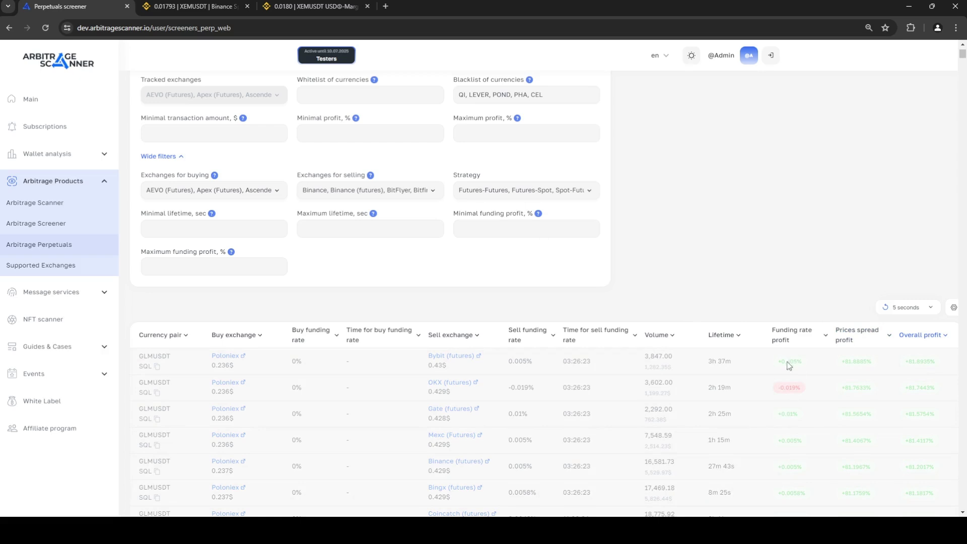
scroll(766, 214, up, 1)
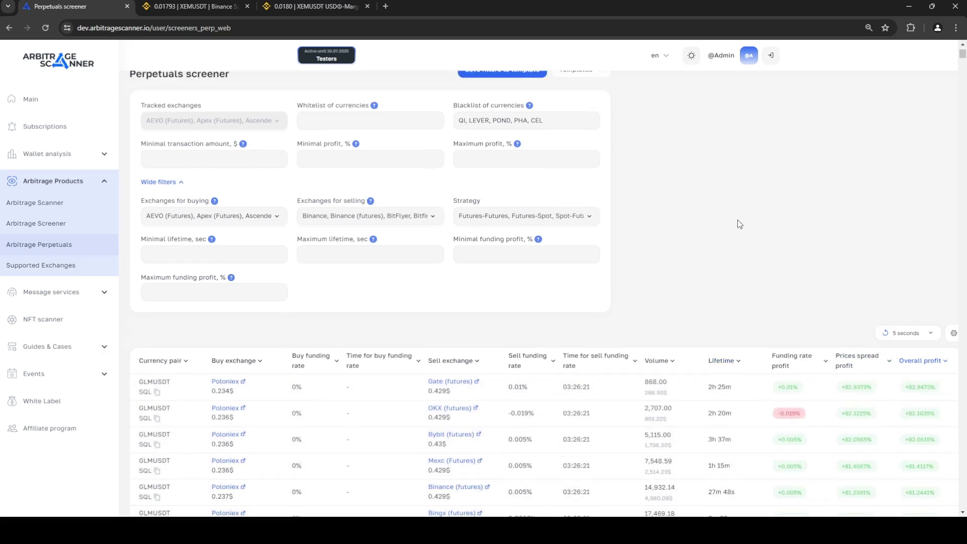
click(522, 181)
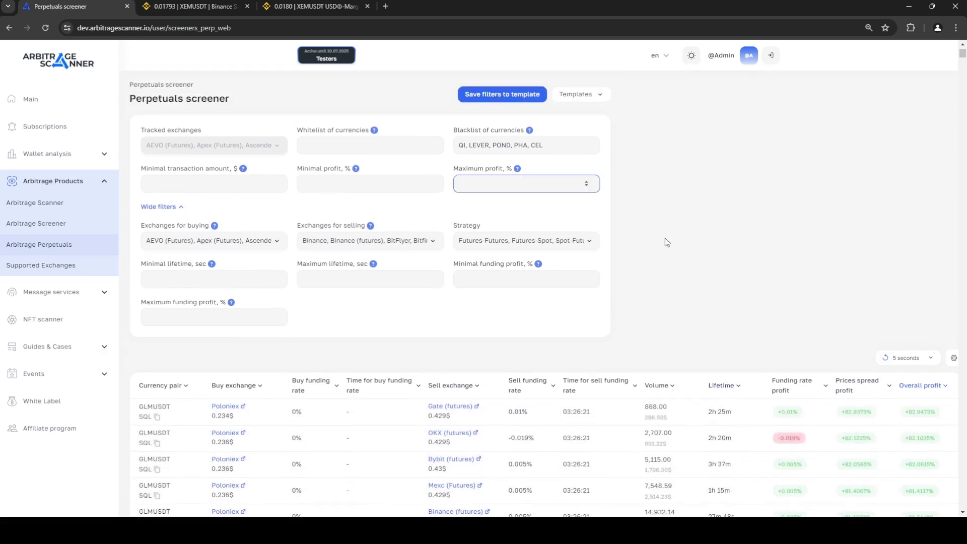
text(5)
click(498, 209)
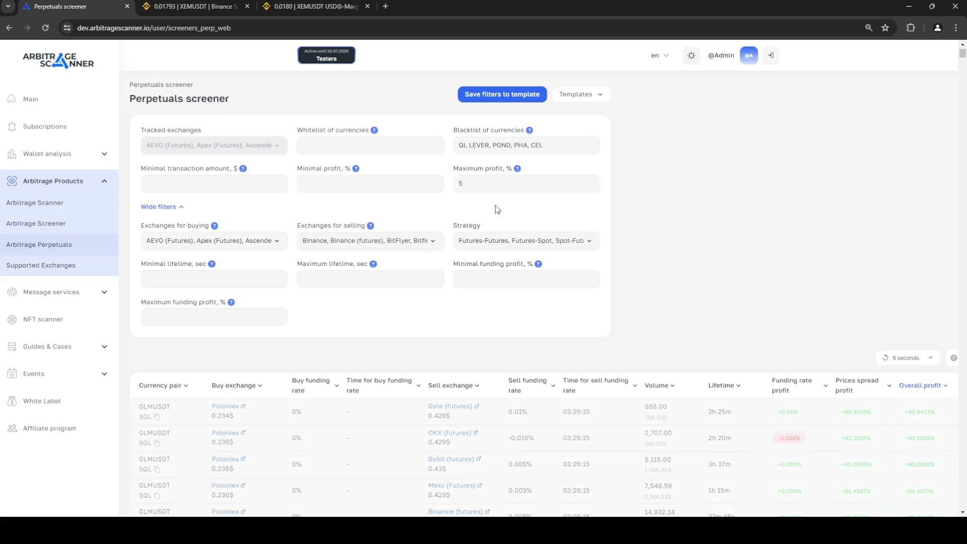
click(350, 183)
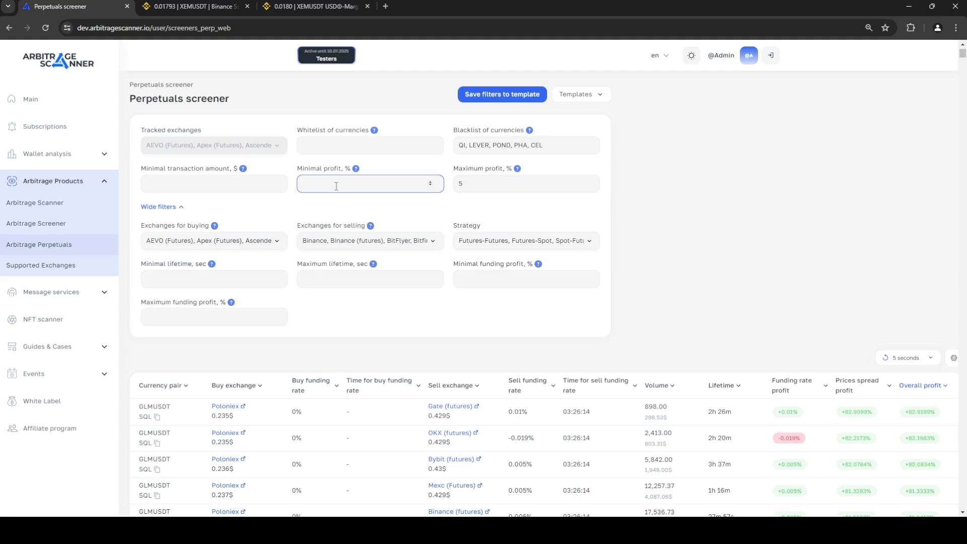
click(739, 218)
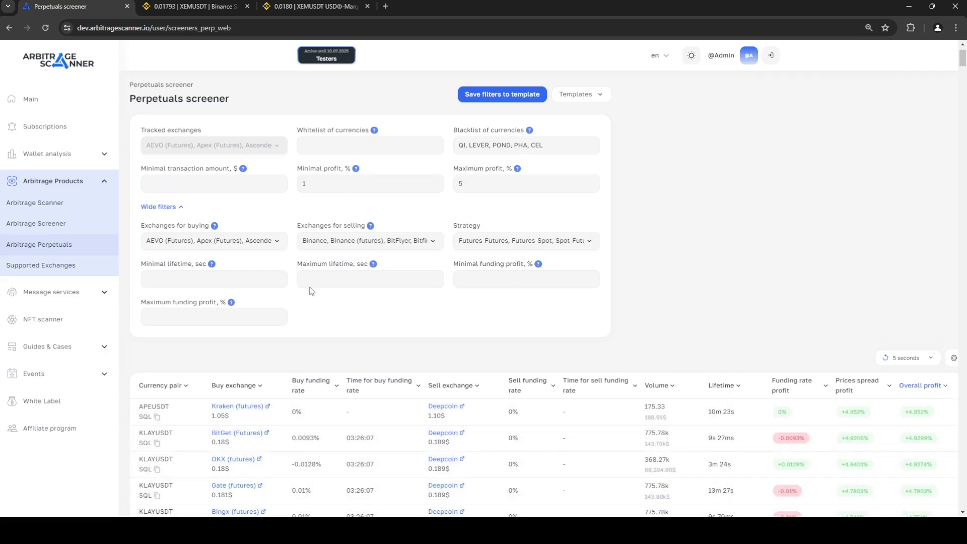
scroll(728, 220, down, 4)
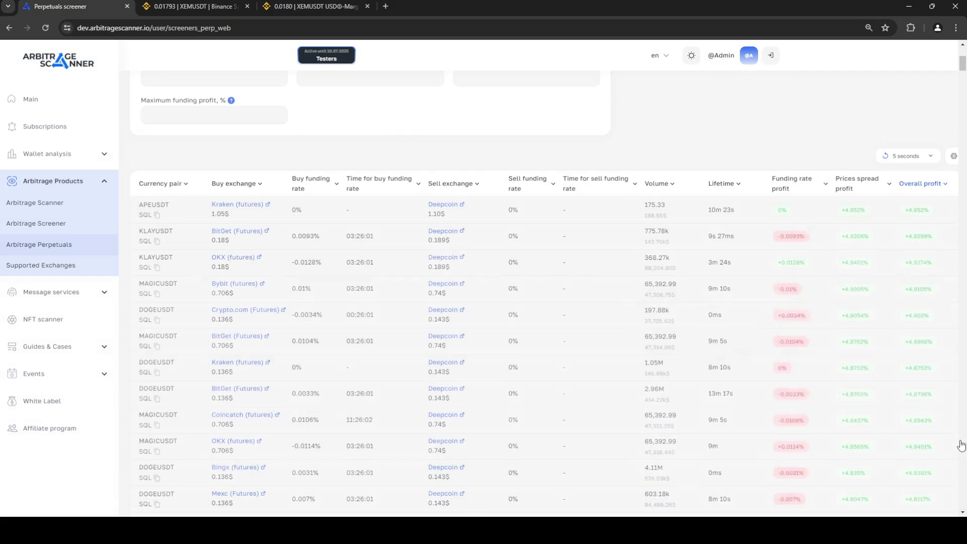
scroll(817, 272, down, 6)
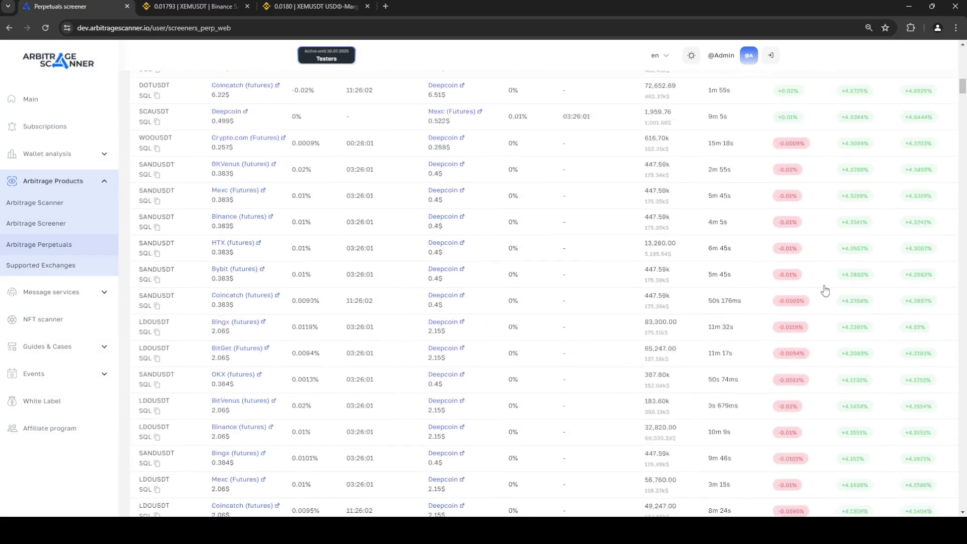
scroll(827, 303, up, 10)
scroll(514, 408, down, 5)
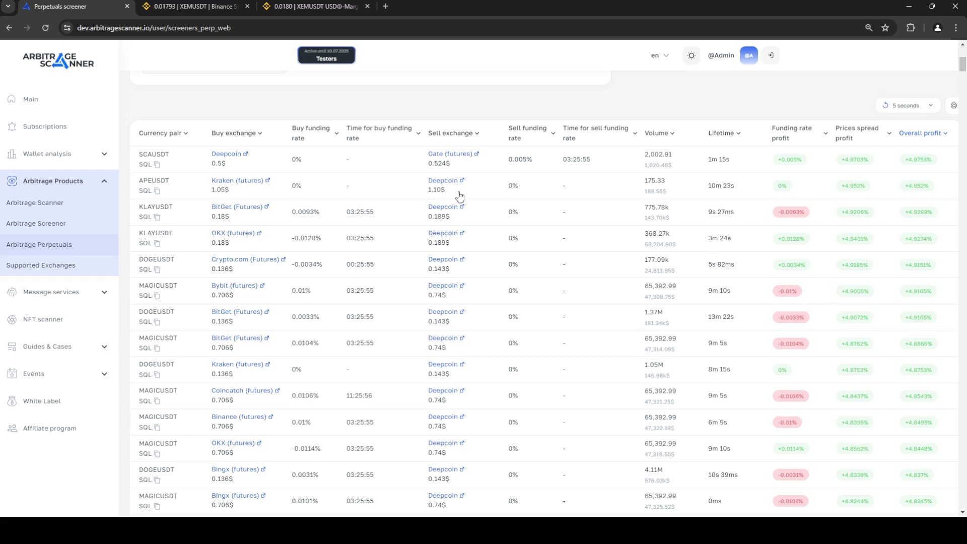
scroll(394, 356, up, 6)
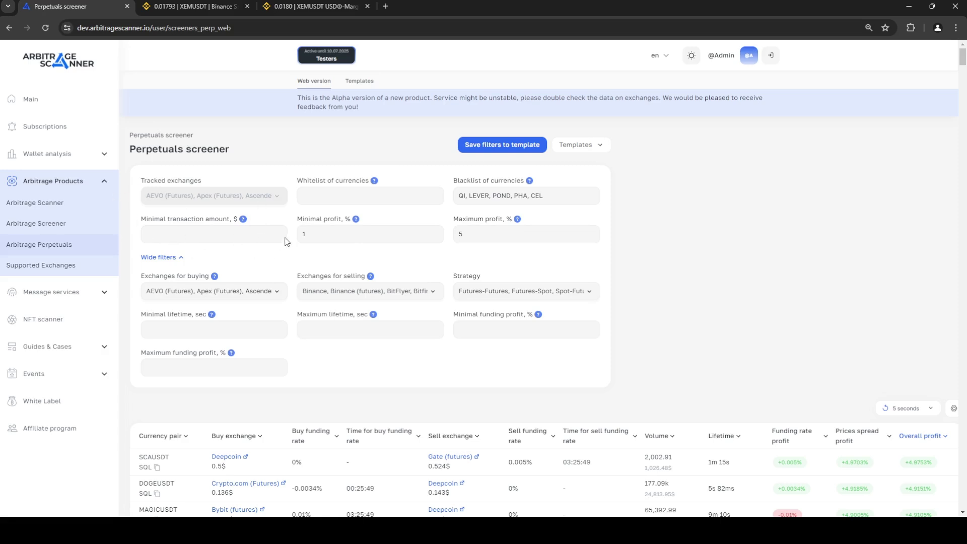
scroll(285, 242, down, 2)
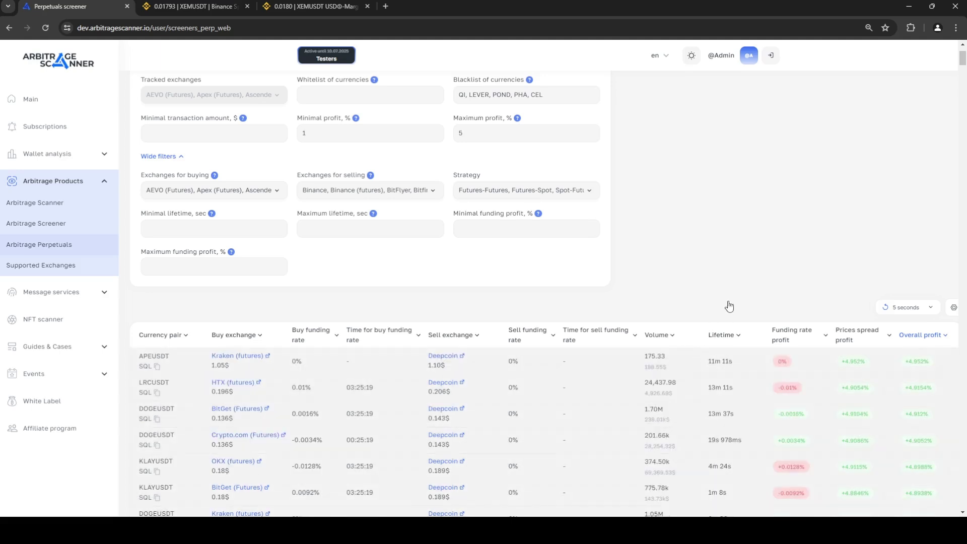
scroll(725, 241, down, 2)
click(745, 244)
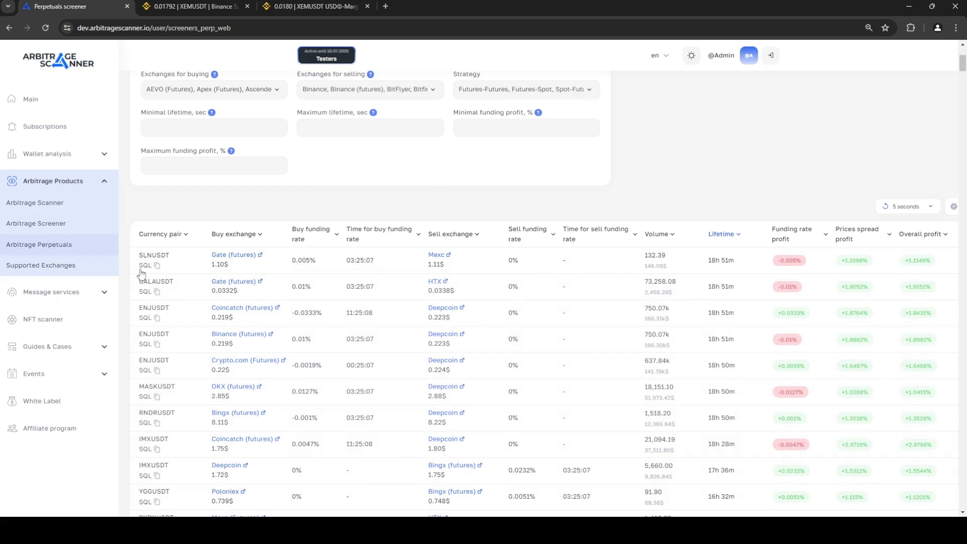
click(912, 235)
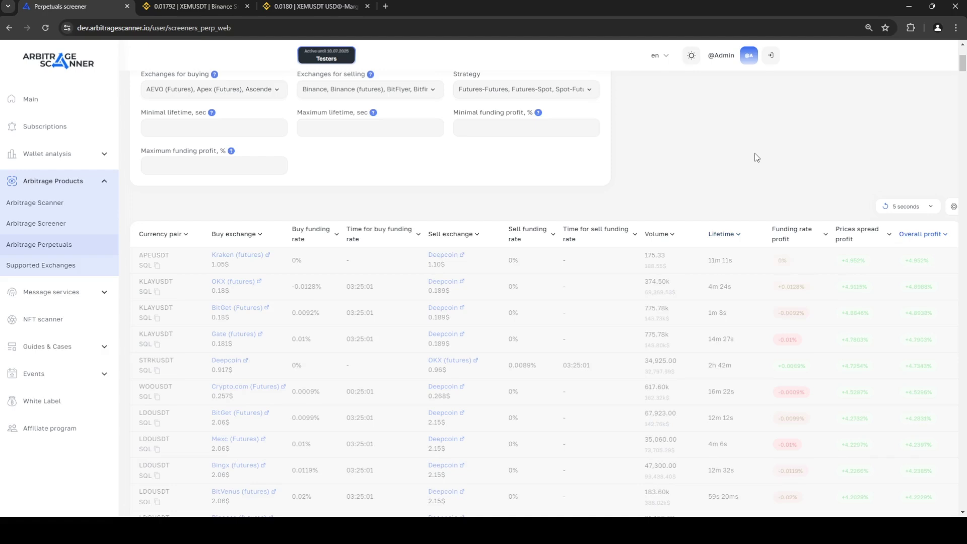
scroll(762, 162, up, 3)
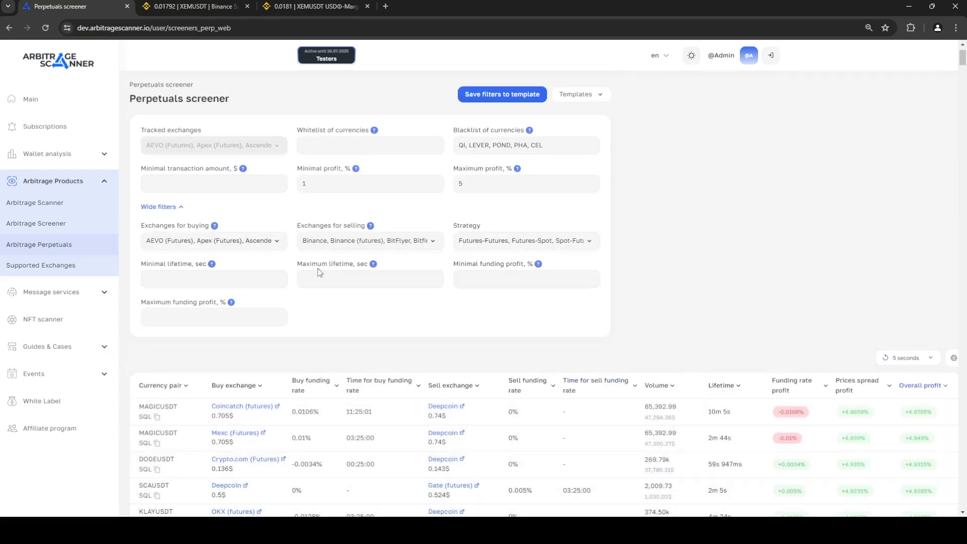
scroll(327, 252, down, 1)
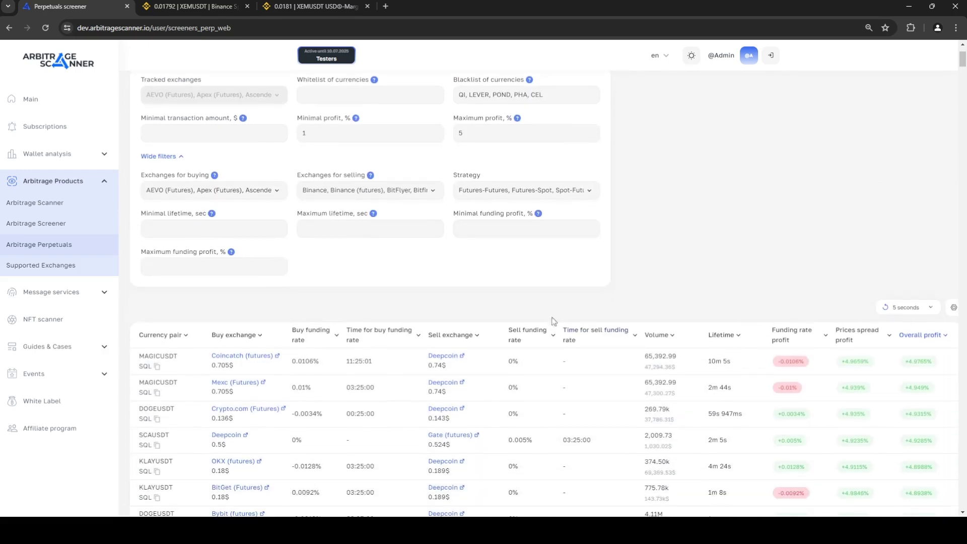
click(339, 228)
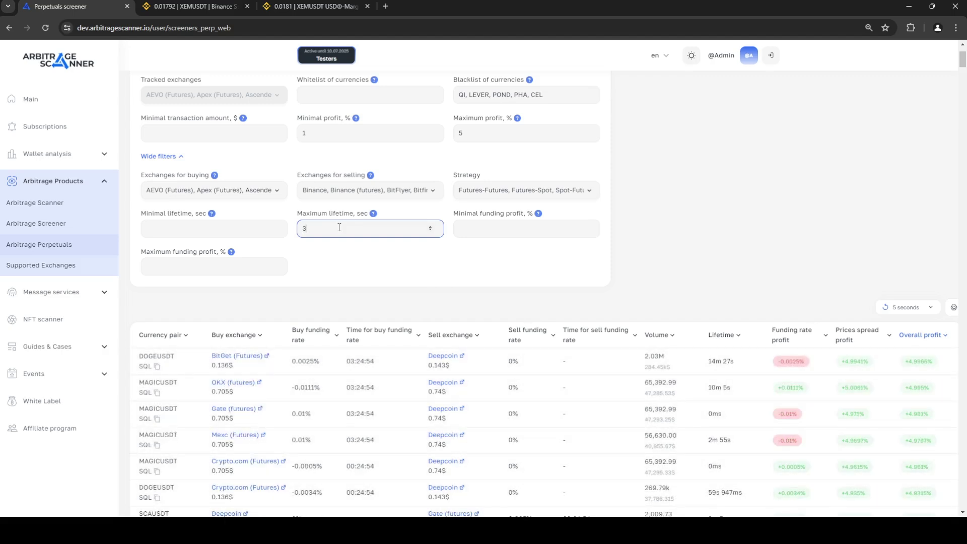
click(384, 265)
drag(305, 232, 305, 223)
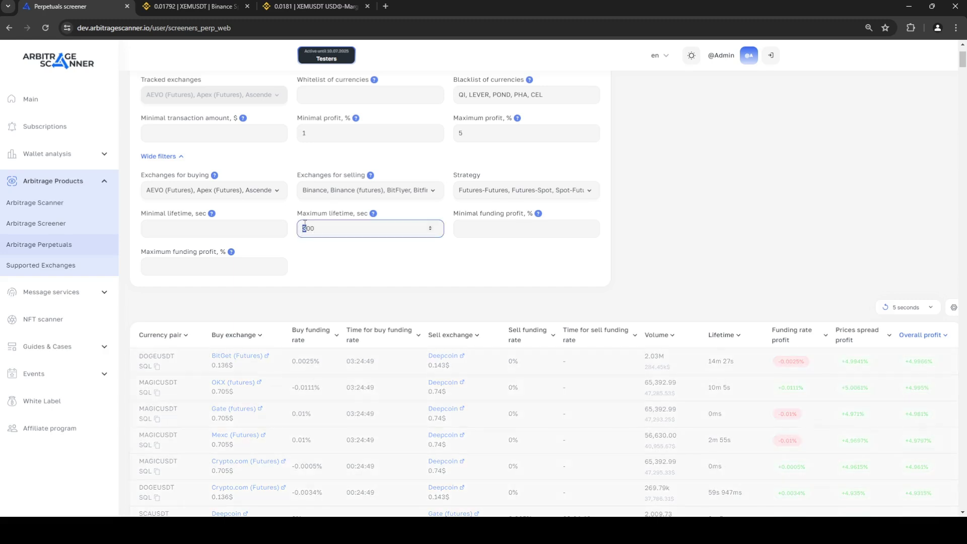
text(6)
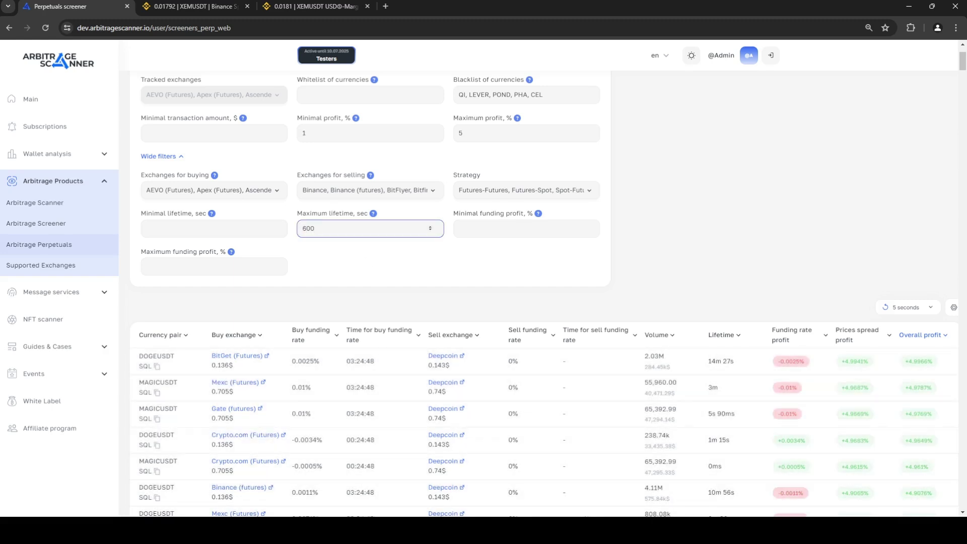
click(809, 238)
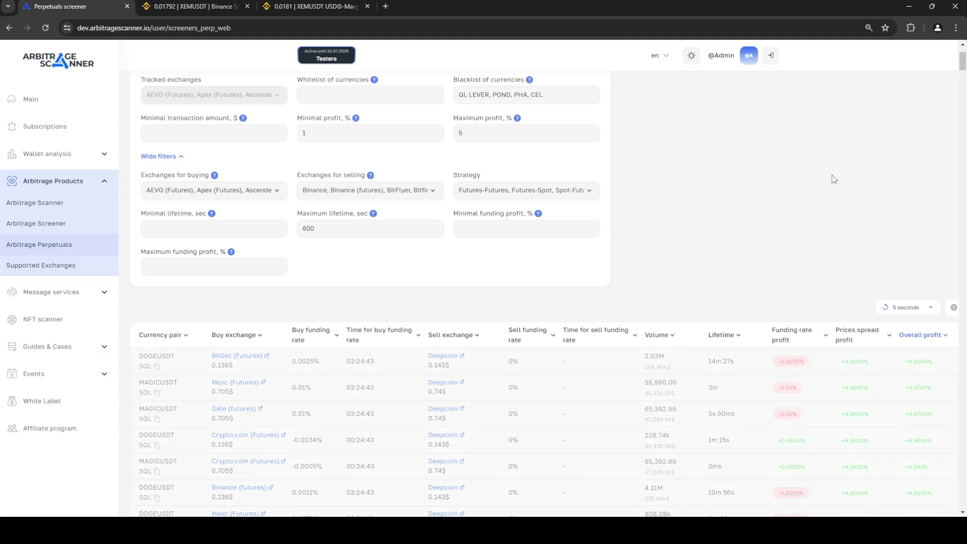
scroll(803, 172, down, 1)
scroll(804, 172, down, 5)
scroll(799, 168, up, 4)
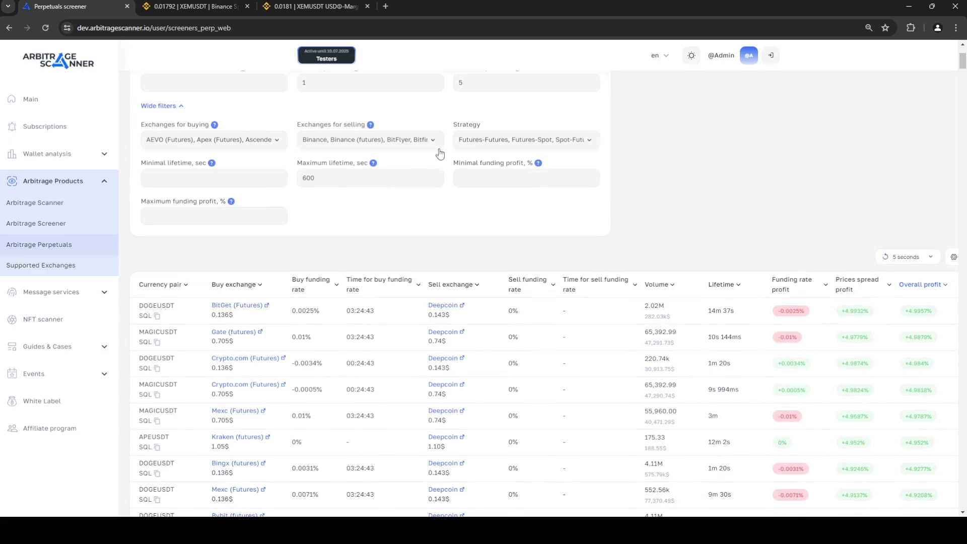
scroll(794, 303, down, 10)
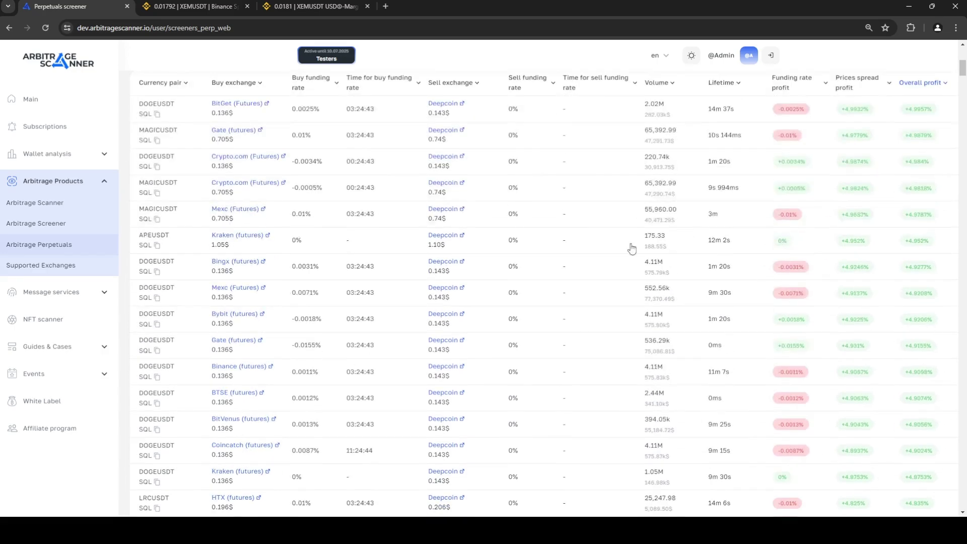
scroll(700, 170, down, 5)
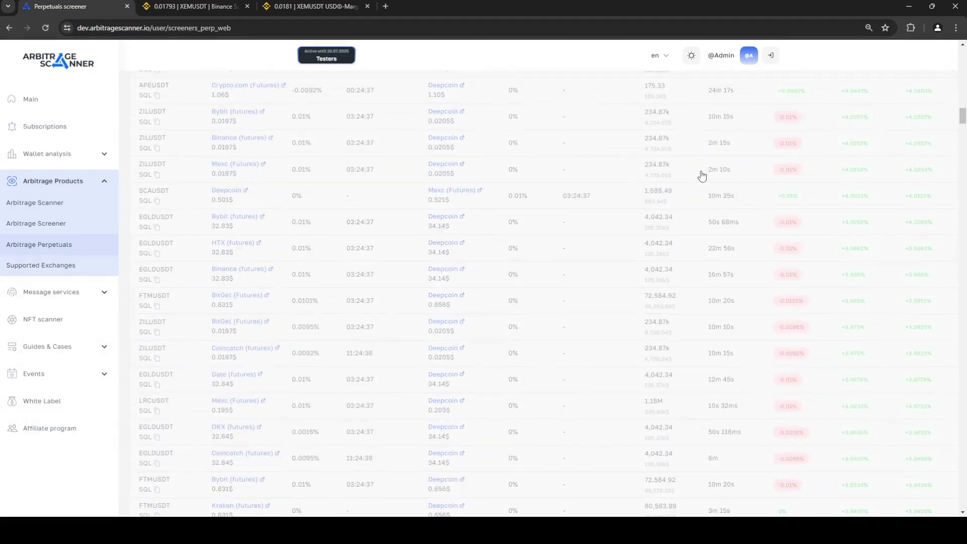
scroll(710, 222, up, 10)
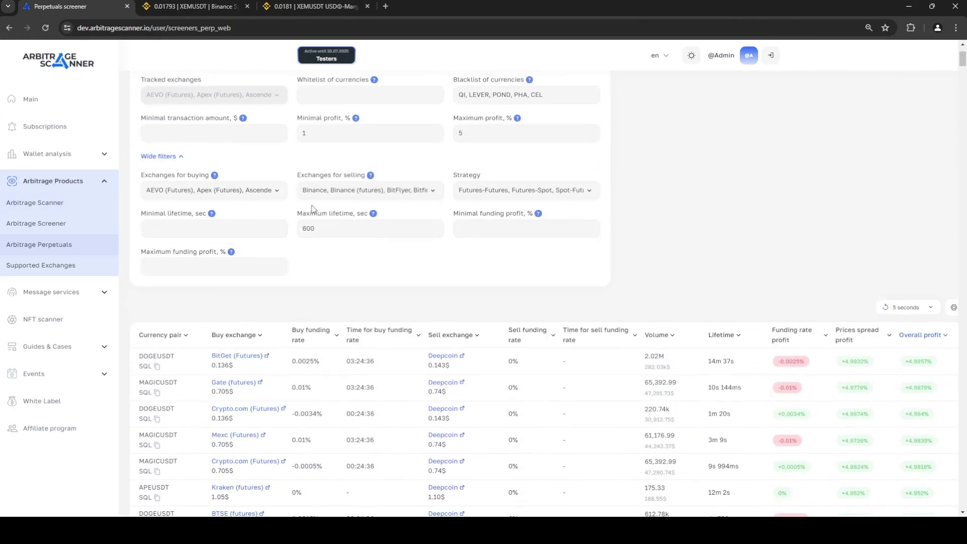
double_click(314, 232)
Clear the maximum lifetime limit and sort results by funding rate profit, highest first.
key(BackSpace)
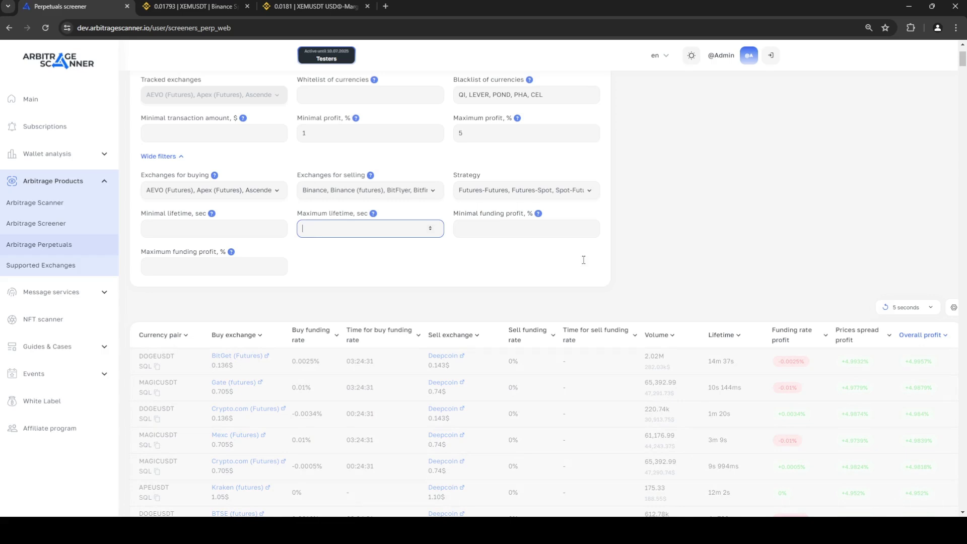
click(453, 221)
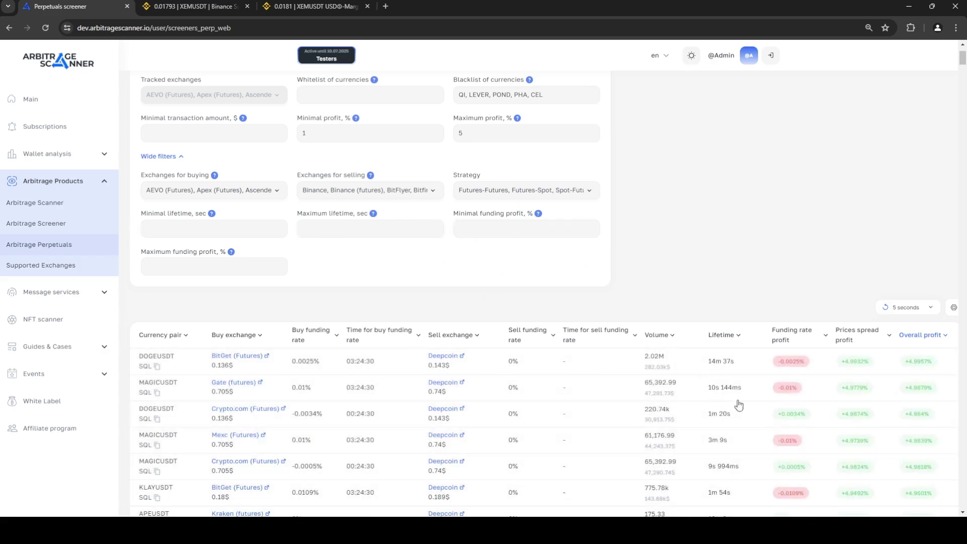
click(856, 335)
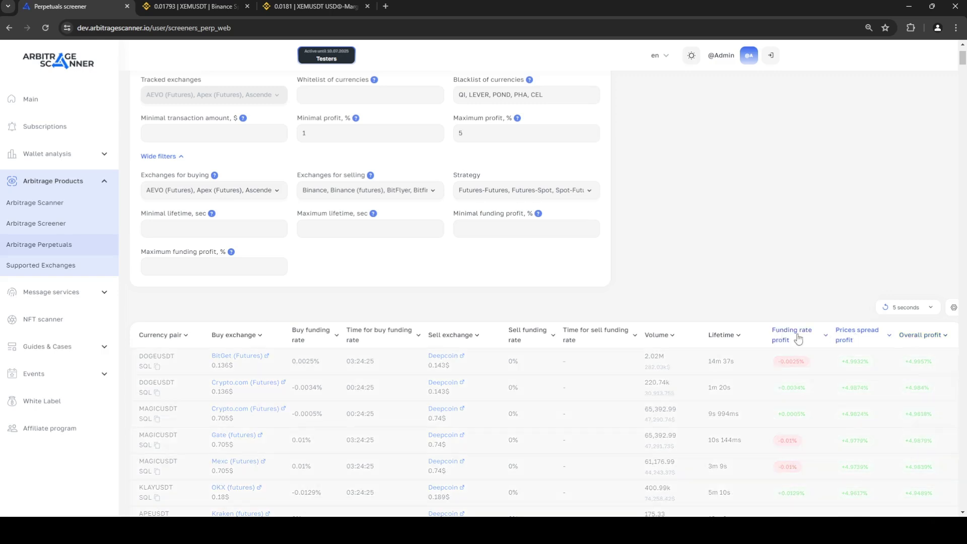
click(819, 336)
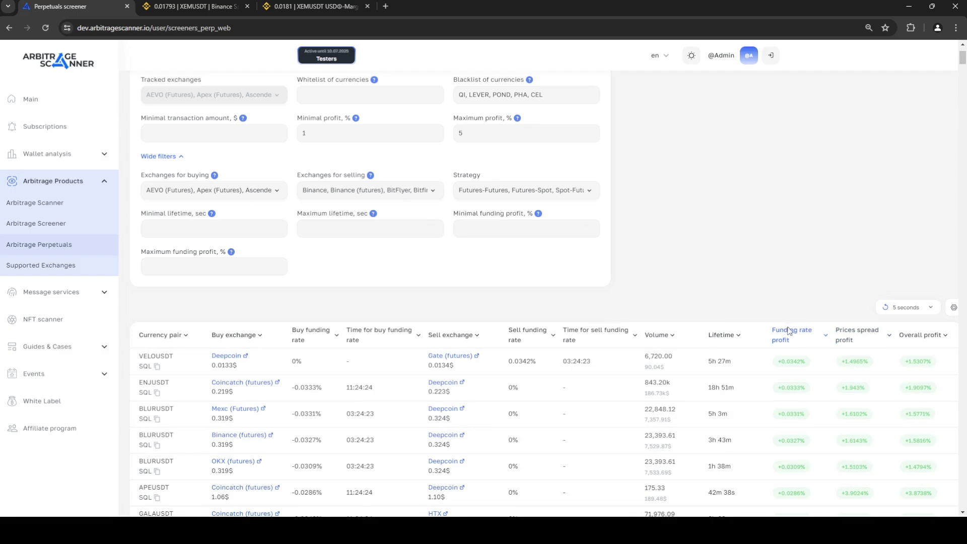
scroll(716, 318, down, 6)
scroll(834, 300, up, 7)
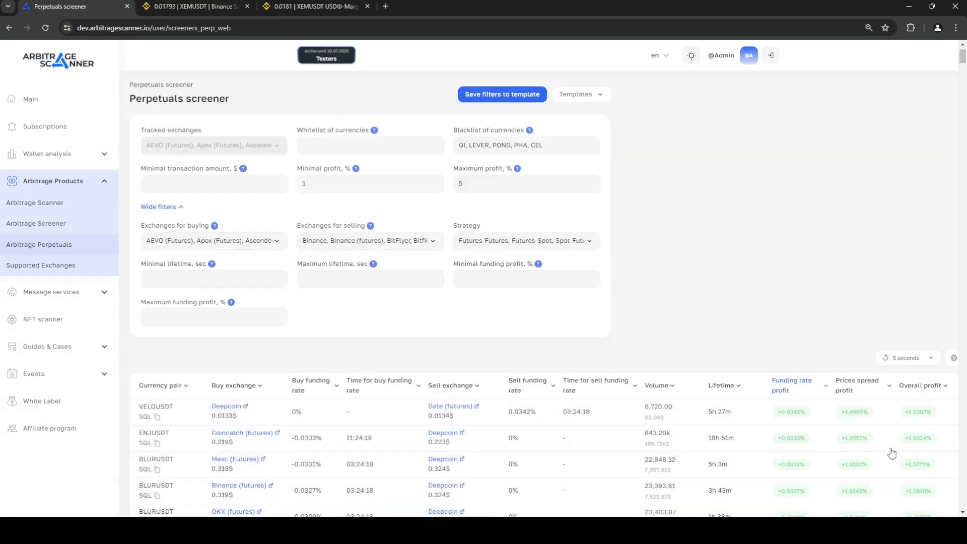
scroll(776, 282, down, 2)
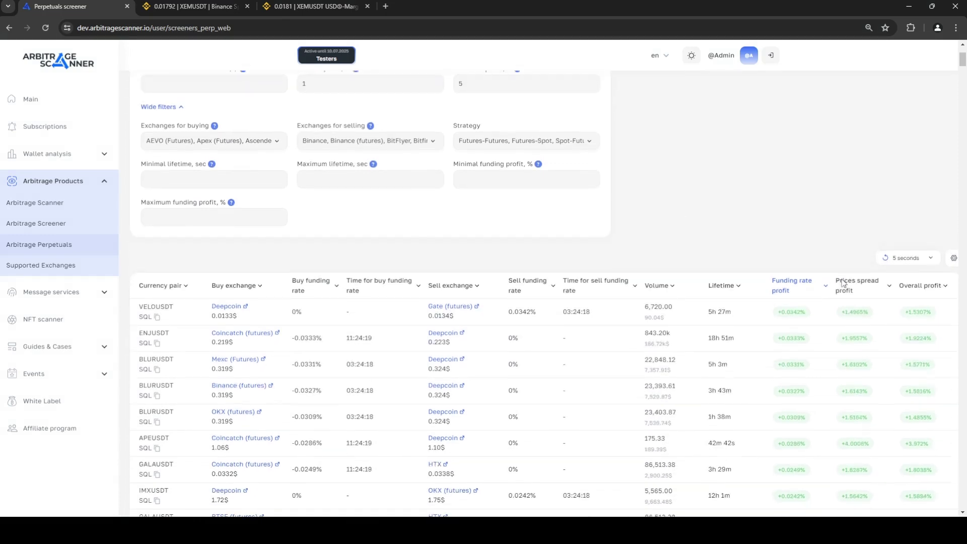
scroll(340, 126, up, 2)
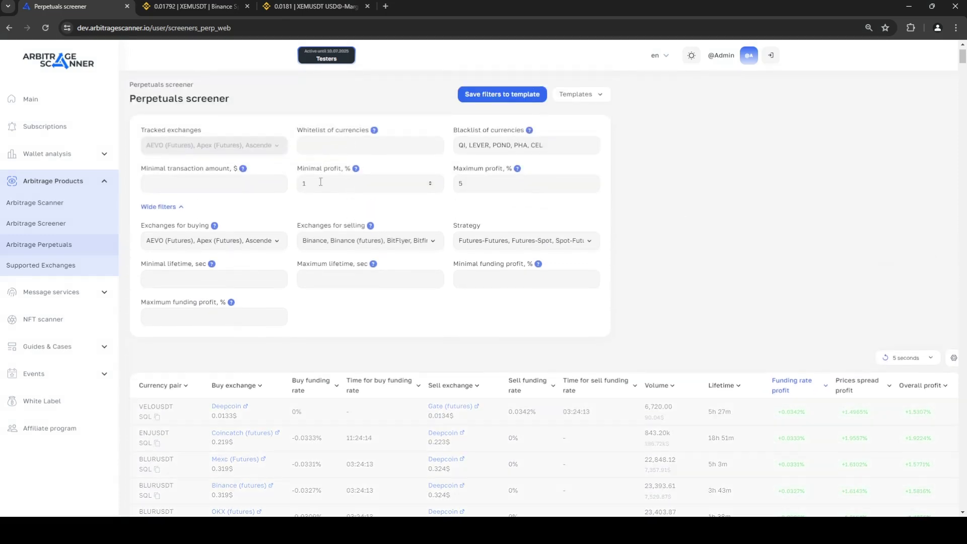
Clear the 1% minimal profit and 5% maximum profit filter values.
click(302, 184)
key(BackSpace)
key(Tab)
key(BackSpace)
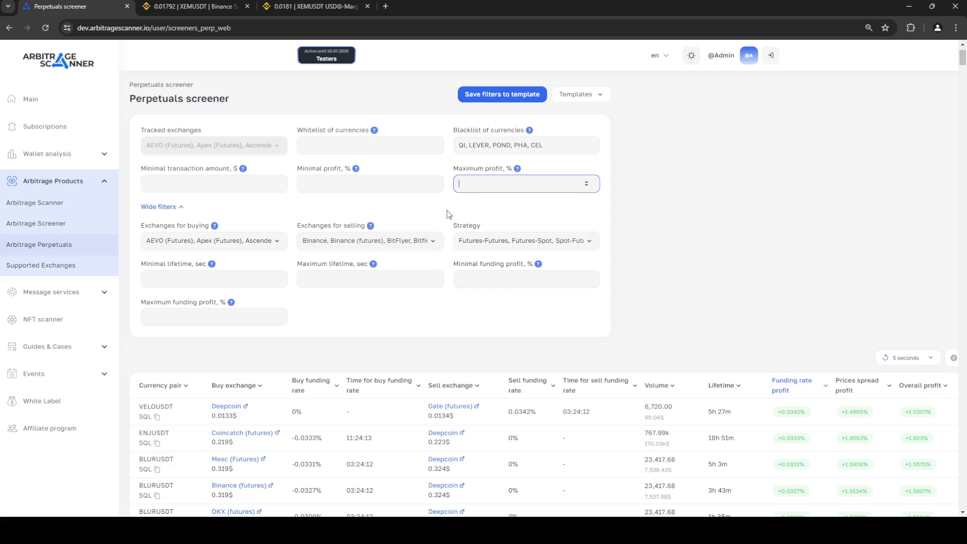
click(717, 160)
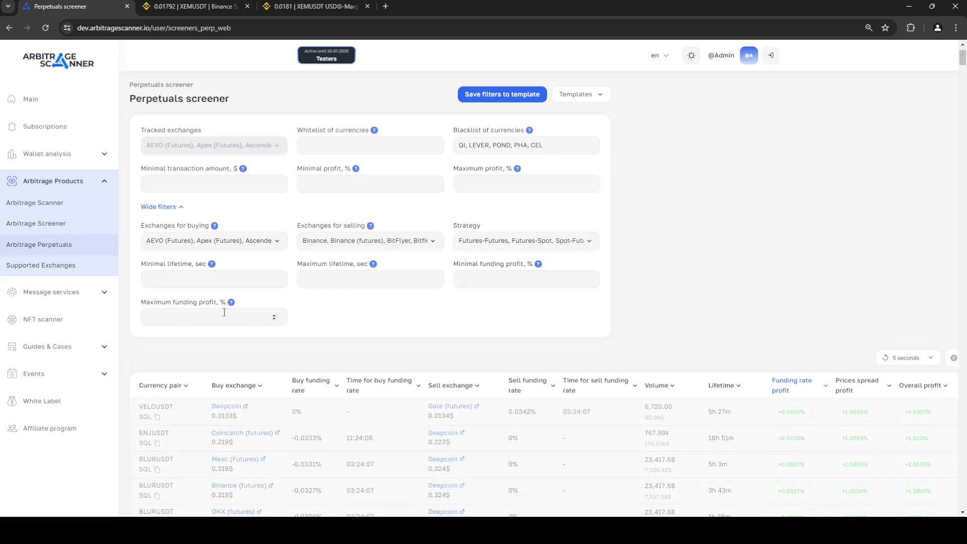
Enter 0.1 as the minimal funding profit, %, leaving three SOLSUSDT pairs.
click(488, 280)
text(0.1)
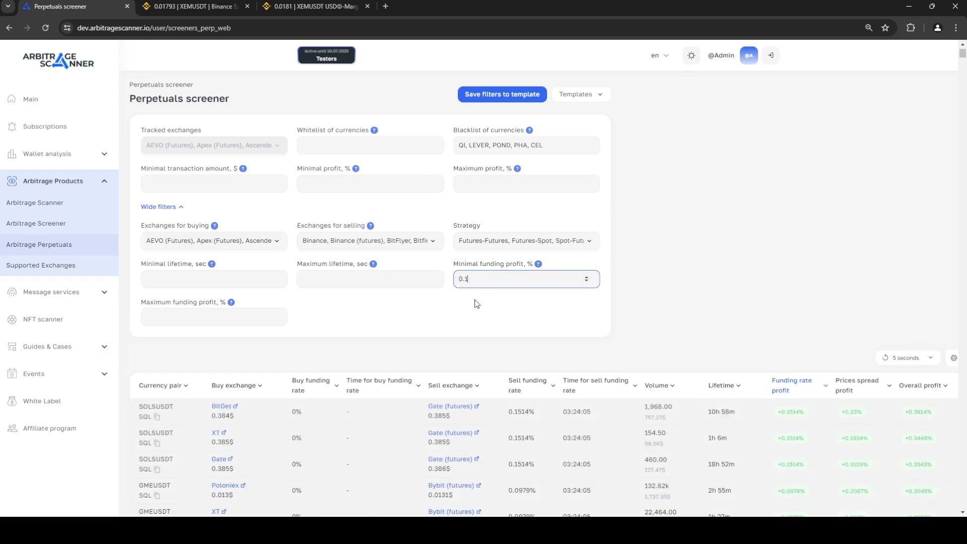
scroll(741, 273, down, 6)
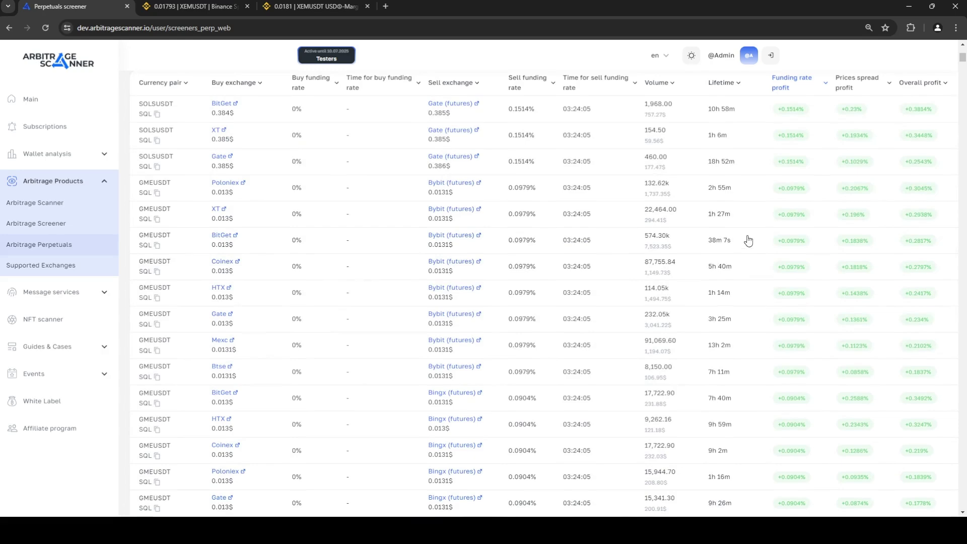
scroll(752, 233, up, 7)
scroll(827, 324, down, 4)
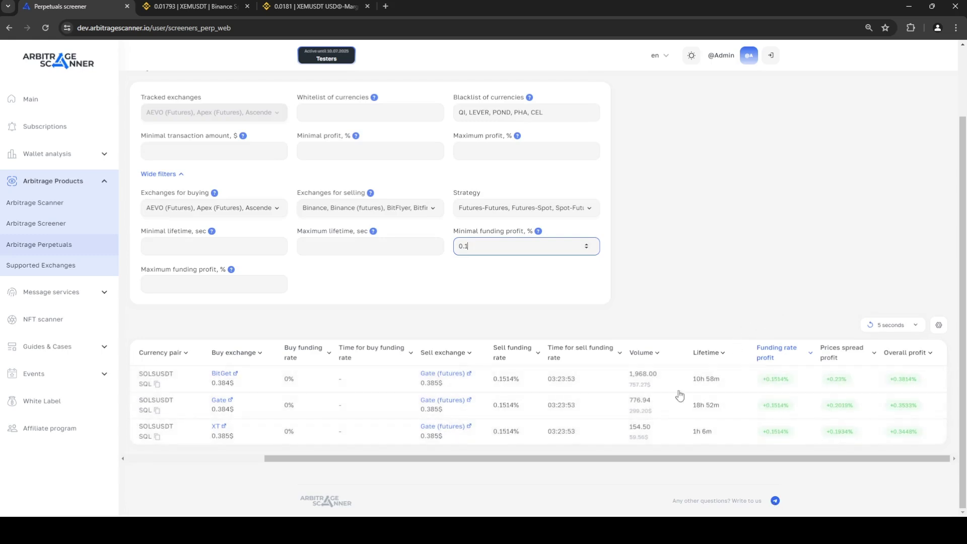
Delete the 0.1 value from the minimal funding profit filter.
double_click(465, 251)
click(752, 239)
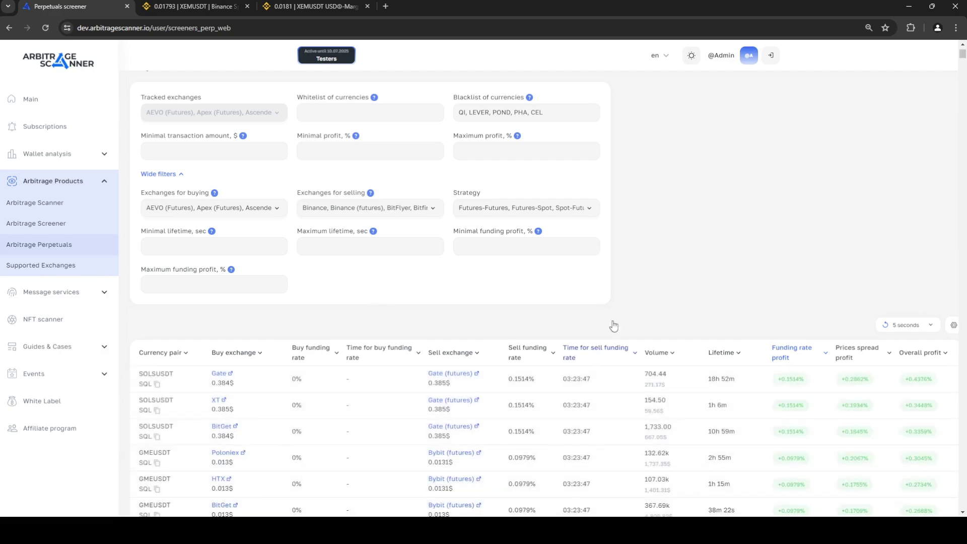
scroll(615, 312, down, 10)
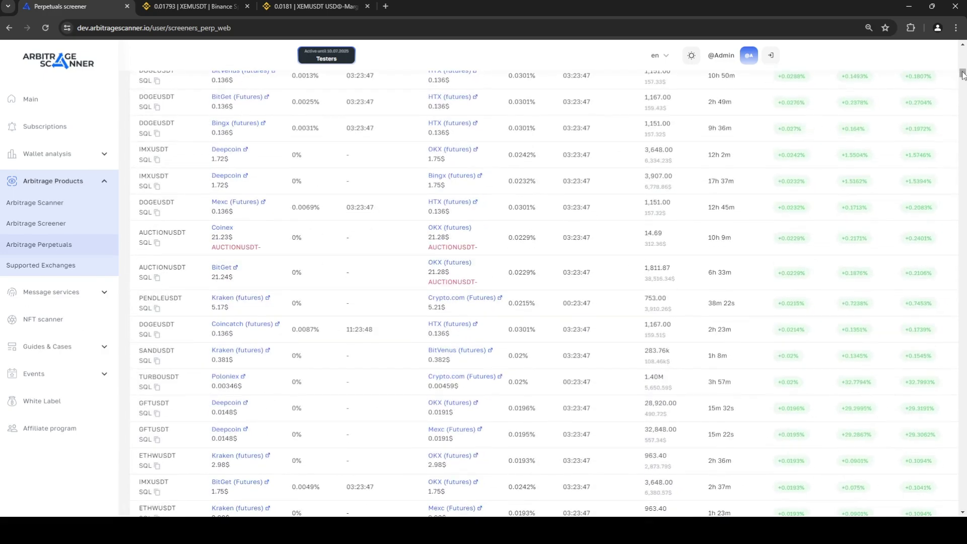
Scroll through the expanded 3244-record results table.
drag(963, 75, 963, 313)
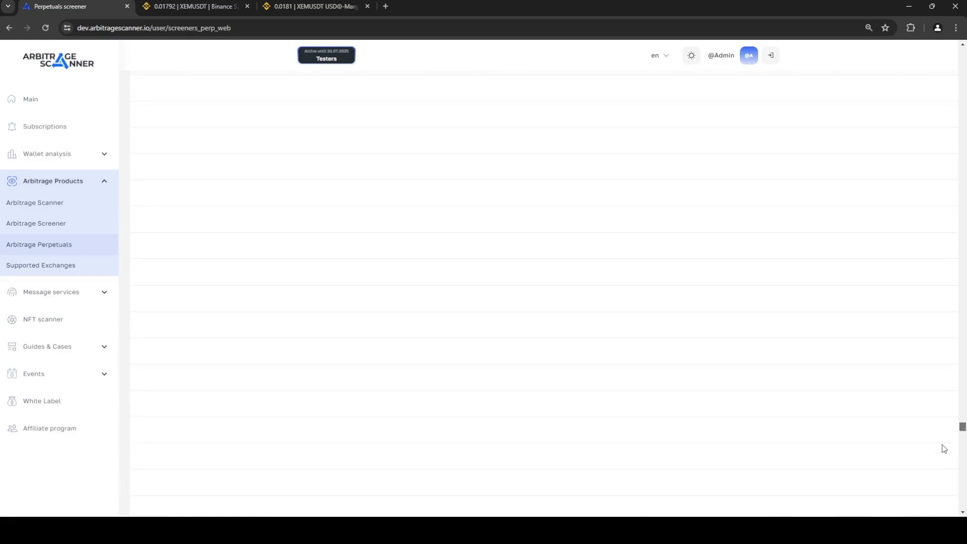
scroll(942, 454, down, 10)
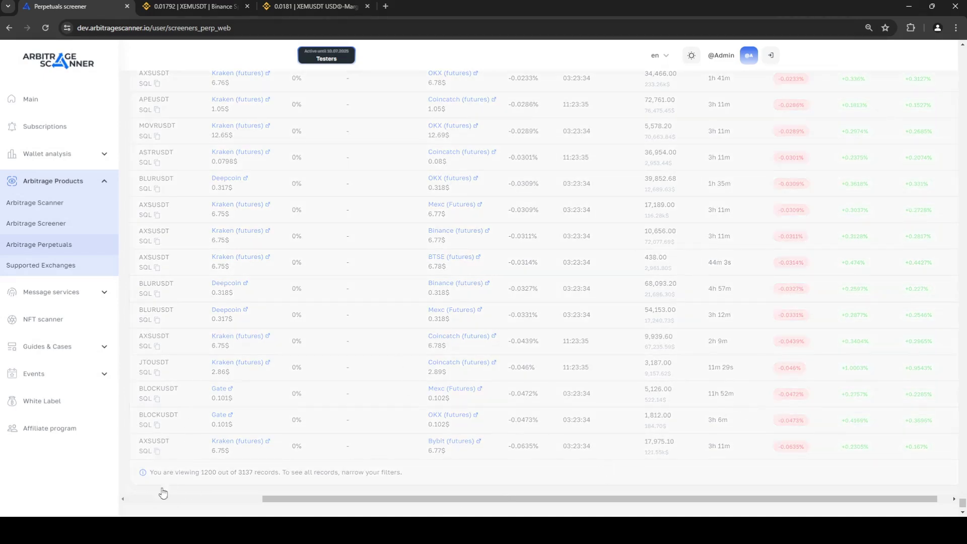
scroll(322, 428, up, 7)
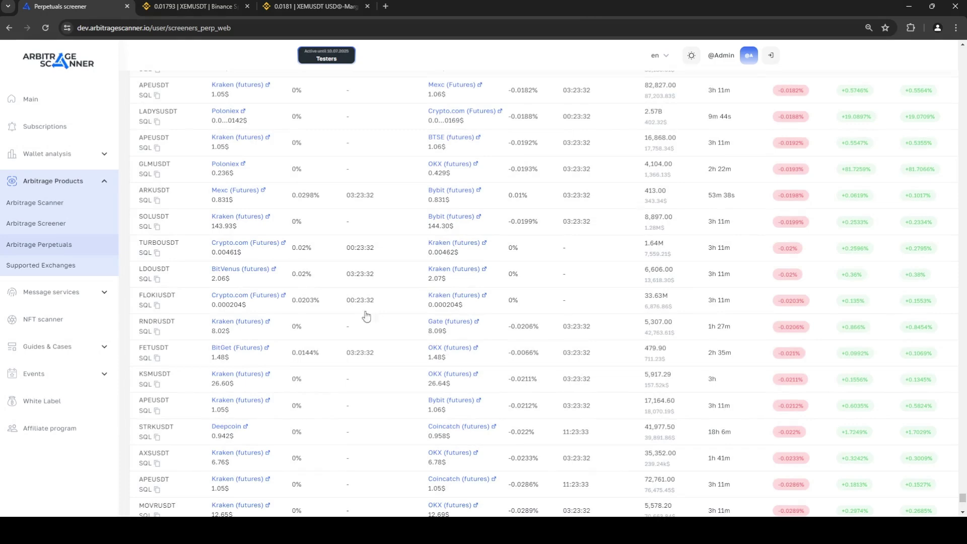
scroll(728, 277, down, 2)
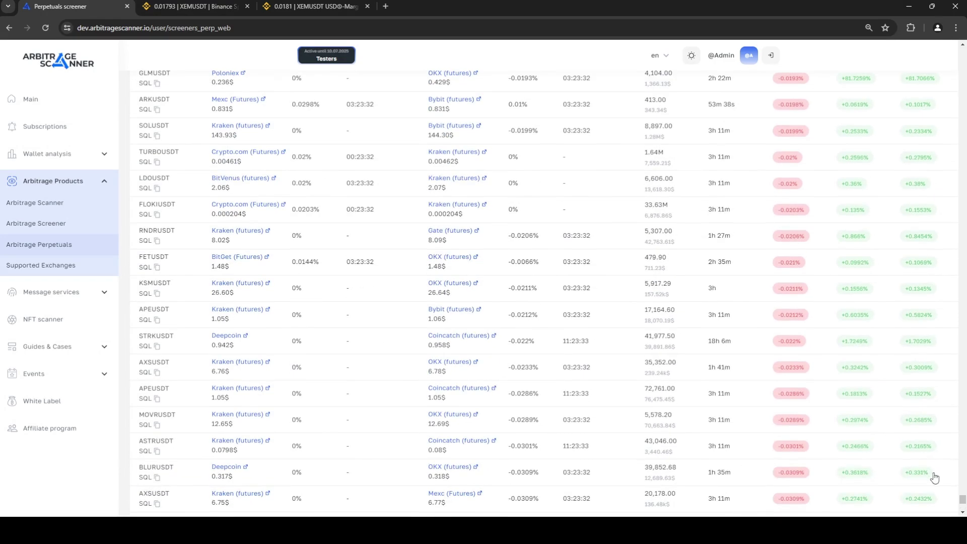
drag(964, 500, 964, 51)
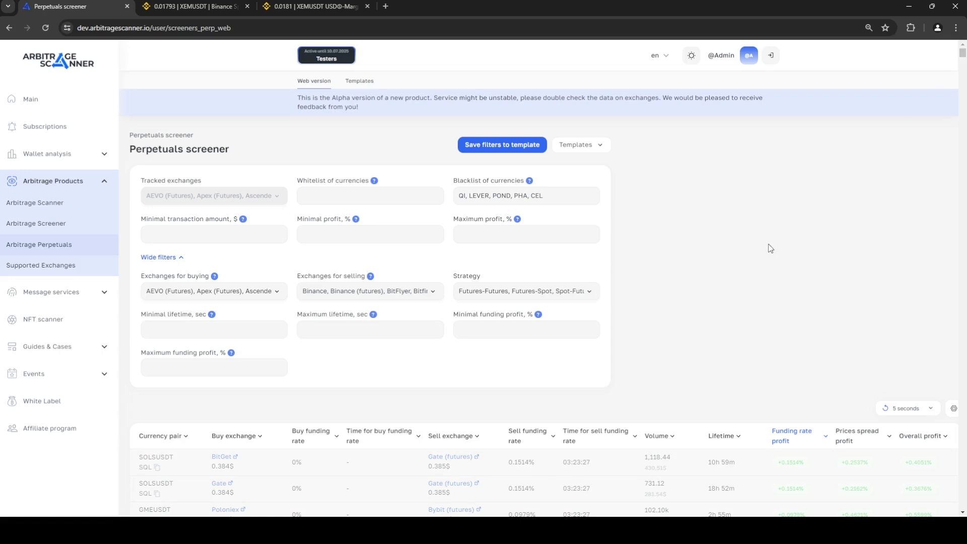
scroll(771, 248, down, 3)
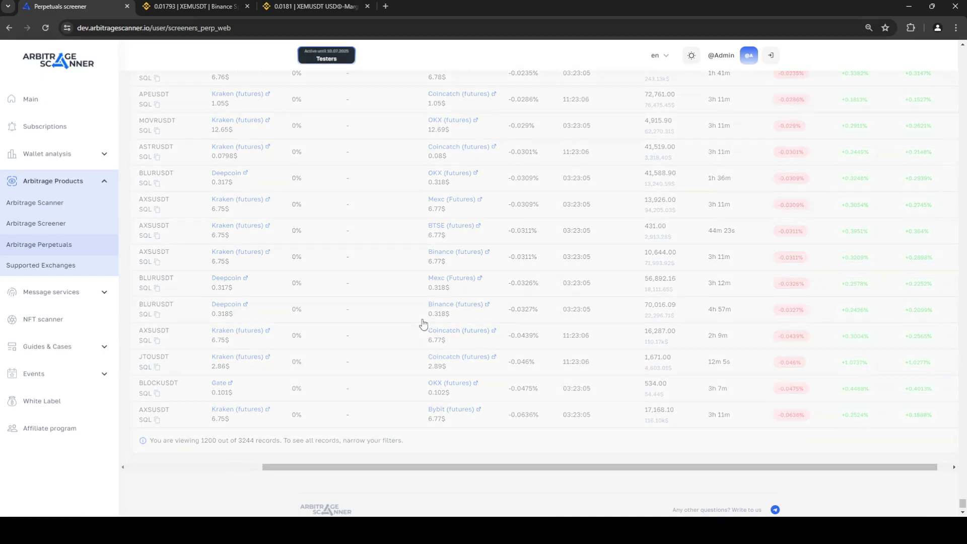
scroll(422, 300, up, 2)
scroll(417, 274, up, 5)
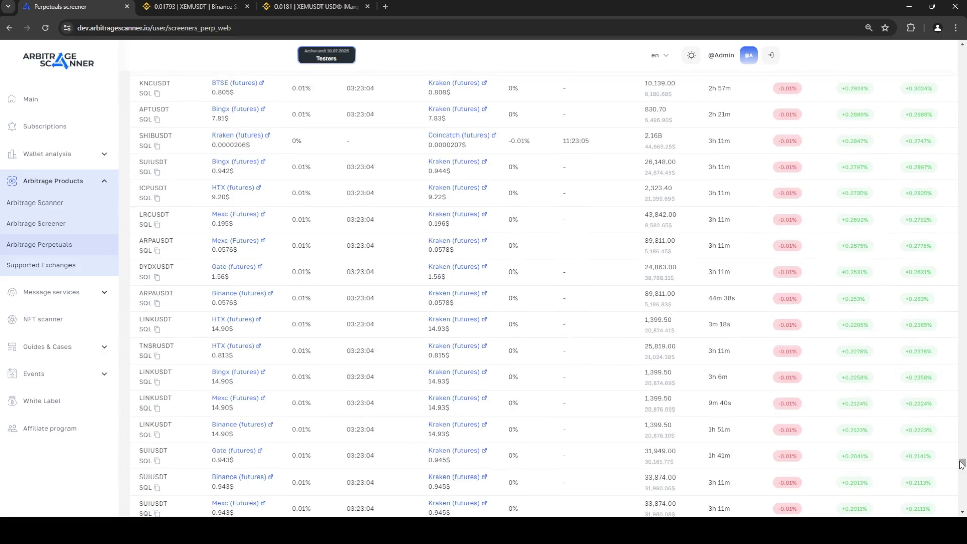
drag(963, 462, 926, 141)
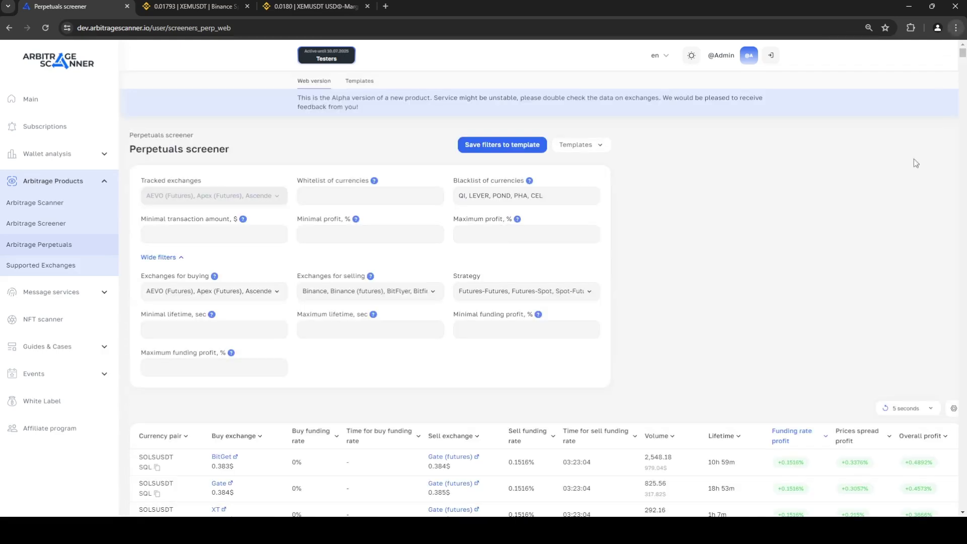
scroll(898, 282, down, 5)
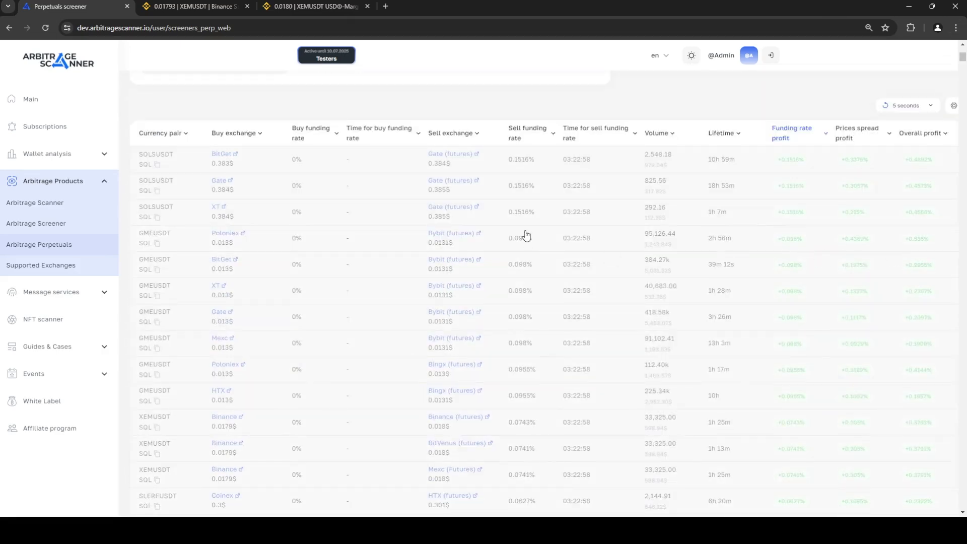
scroll(625, 152, up, 6)
Set the table's auto-update interval to Do not update.
scroll(516, 301, down, 2)
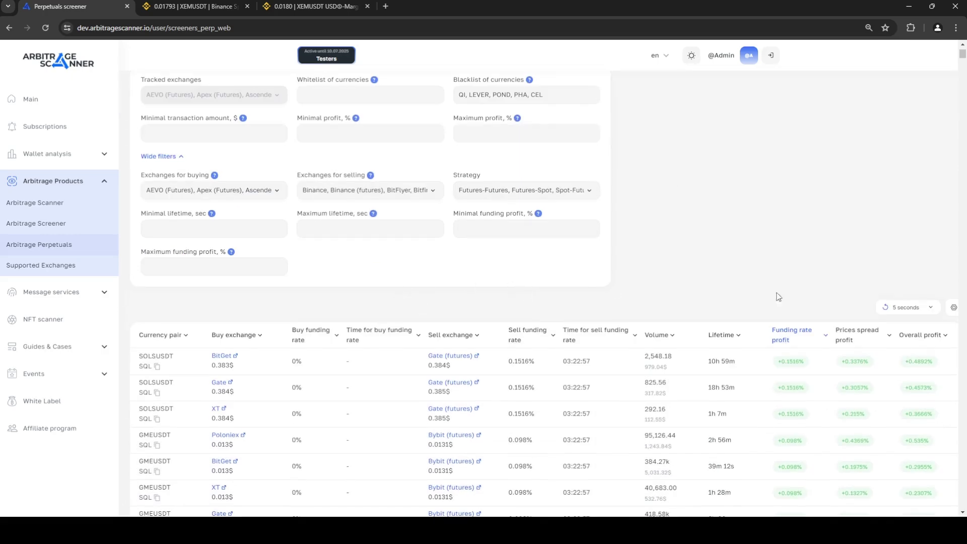
click(882, 317)
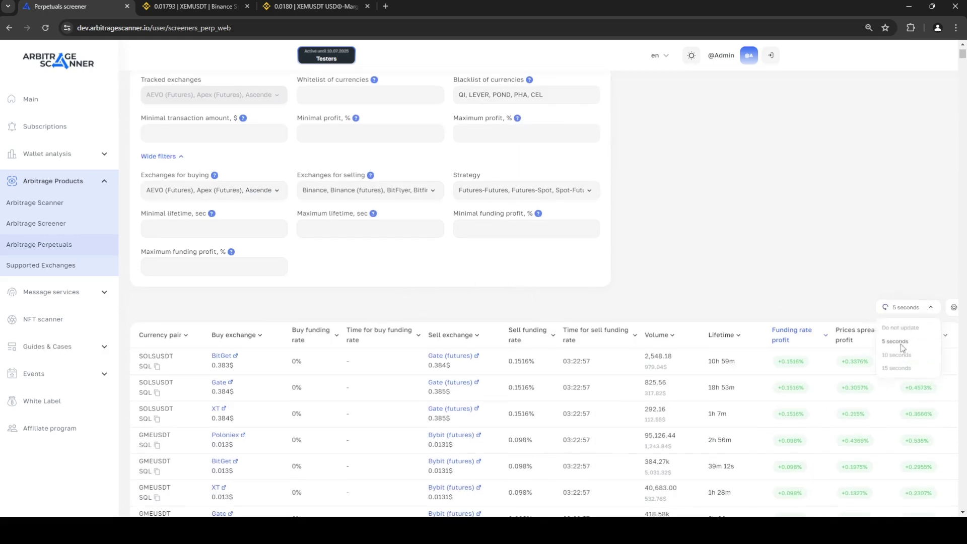
click(901, 328)
scroll(759, 158, down, 2)
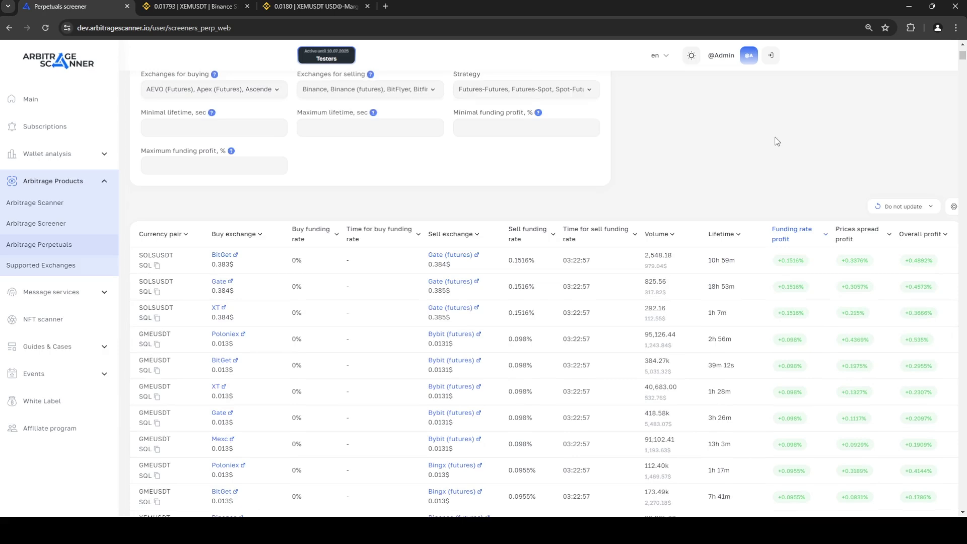
scroll(822, 133, down, 1)
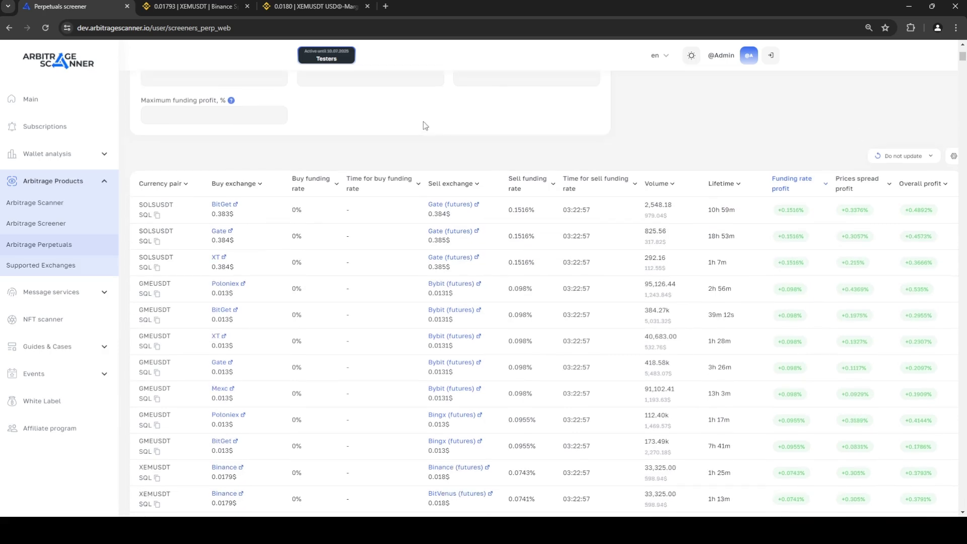
click(901, 160)
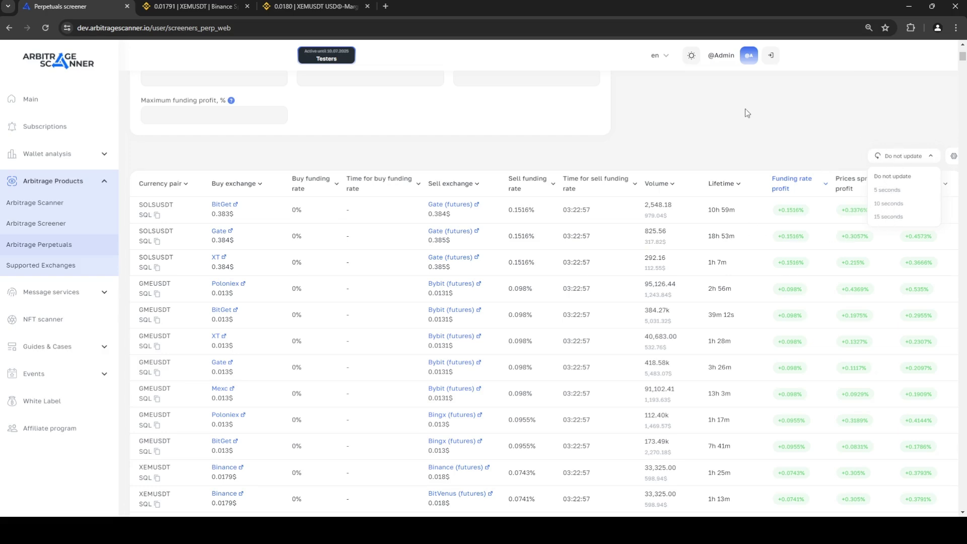
Move Buy funding rate after Sell exchange and hide both Time for funding rate columns.
scroll(853, 185, right, 1)
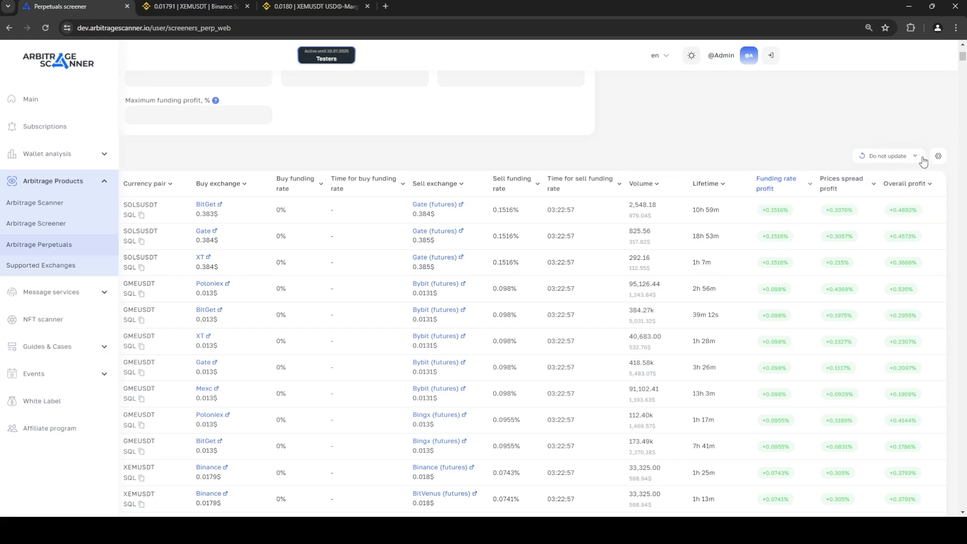
click(938, 156)
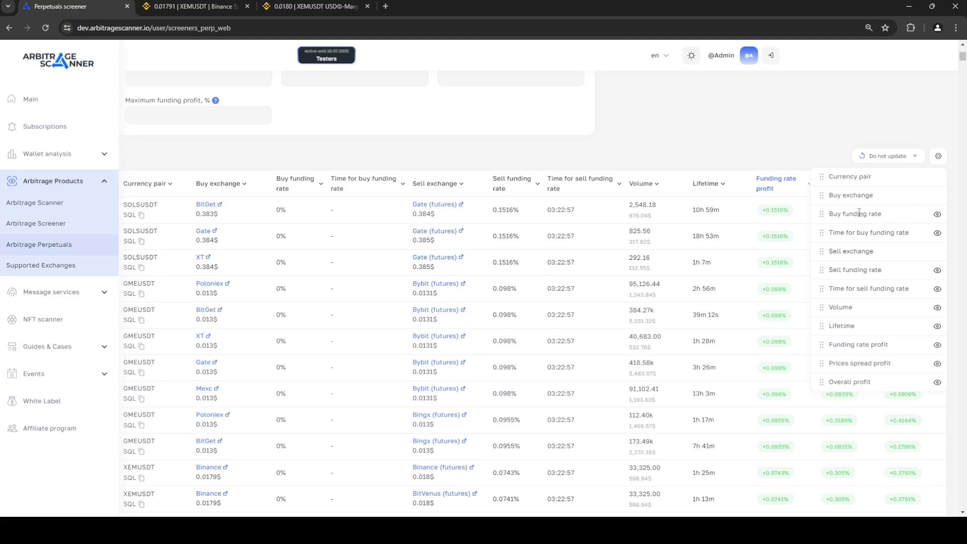
scroll(247, 231, left, 1)
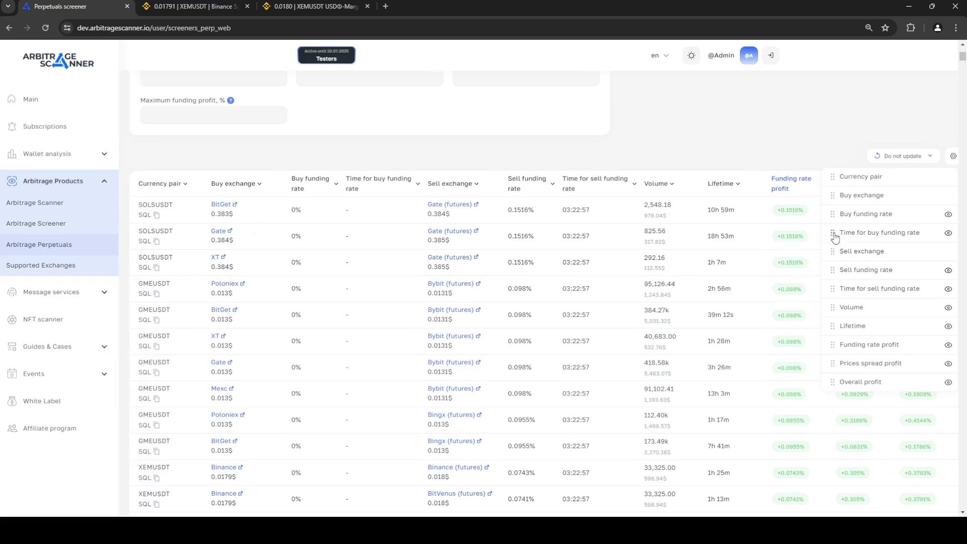
drag(835, 234, 831, 218)
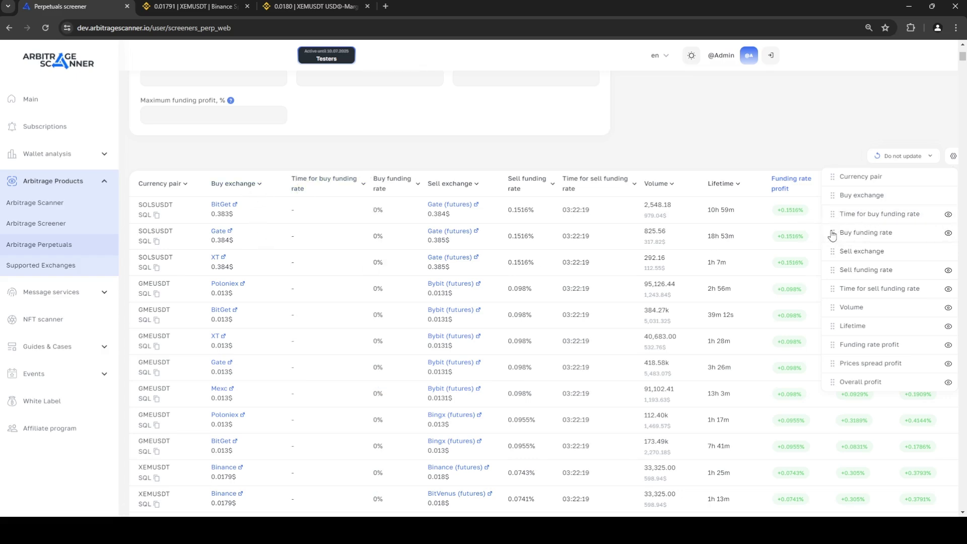
drag(832, 235, 839, 253)
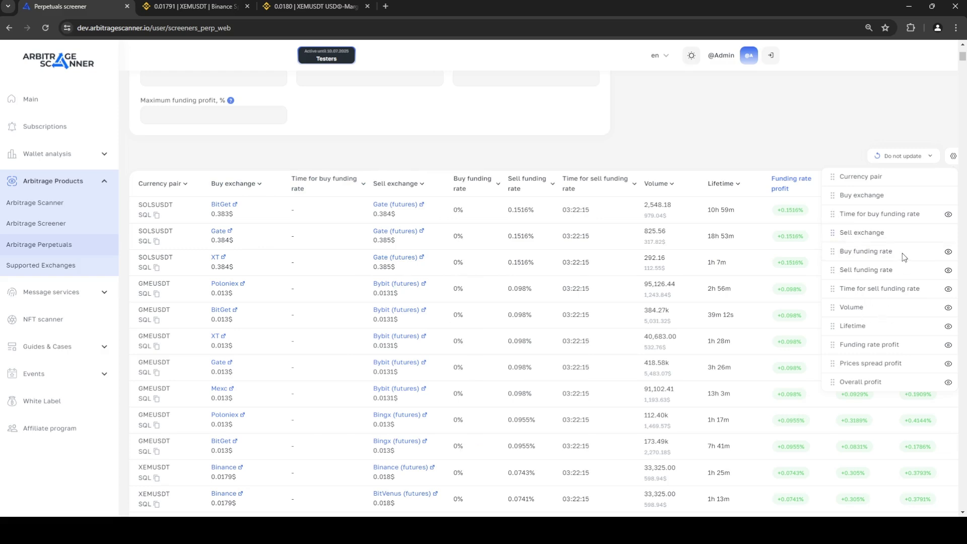
click(949, 215)
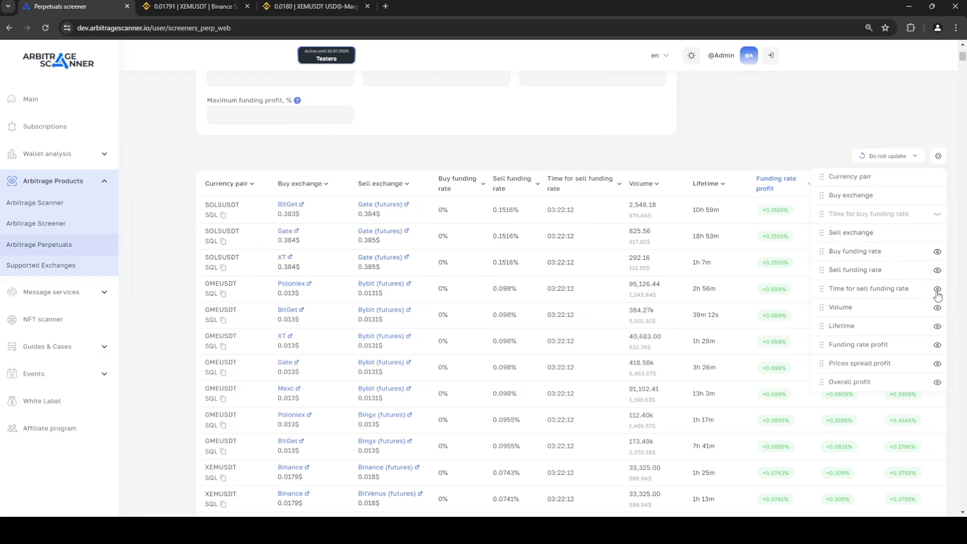
click(938, 291)
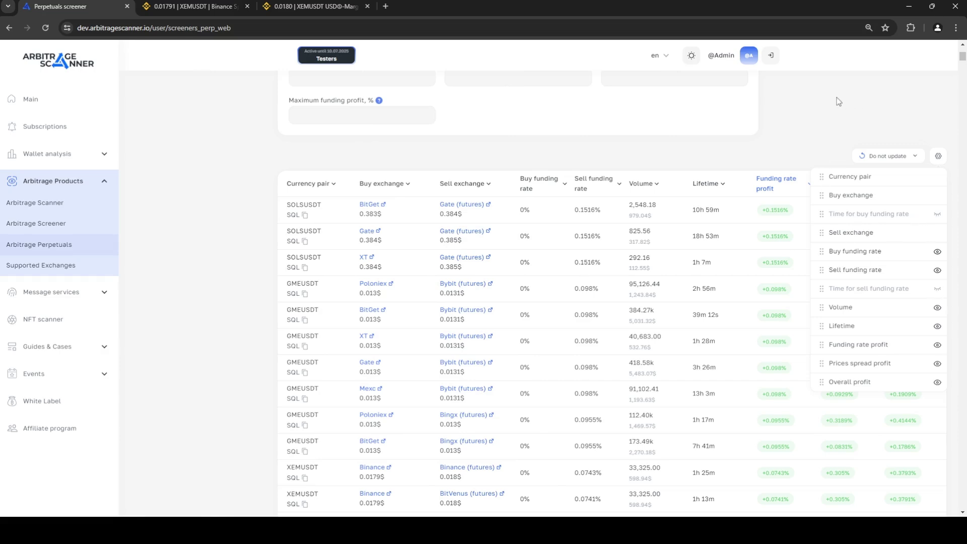
click(802, 166)
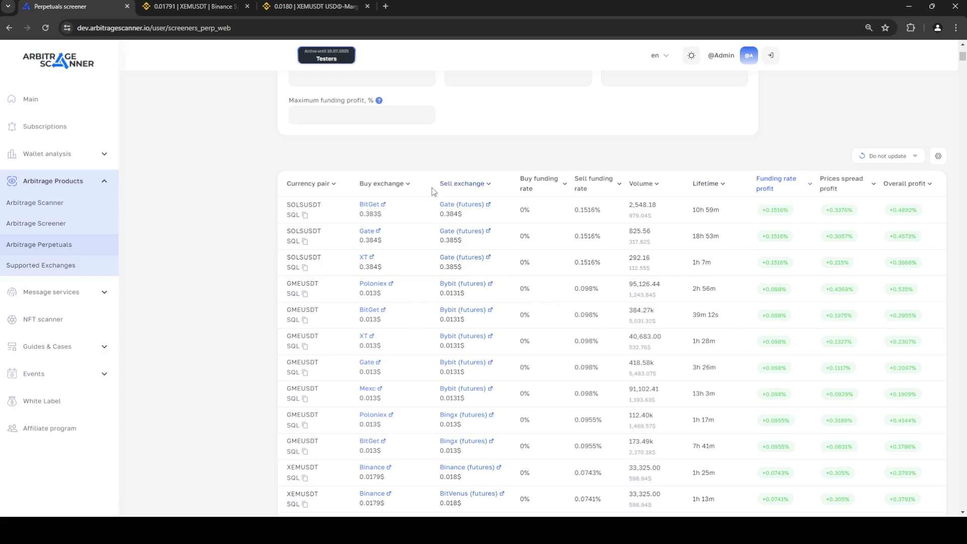
Reset the screener page zoom to 100%.
scroll(403, 222, down, 1)
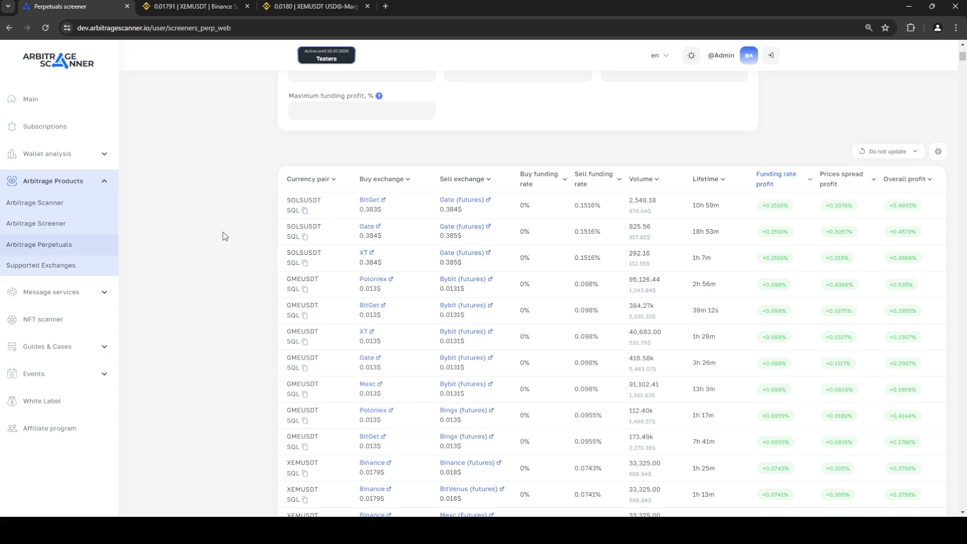
key(ctrl+plus)
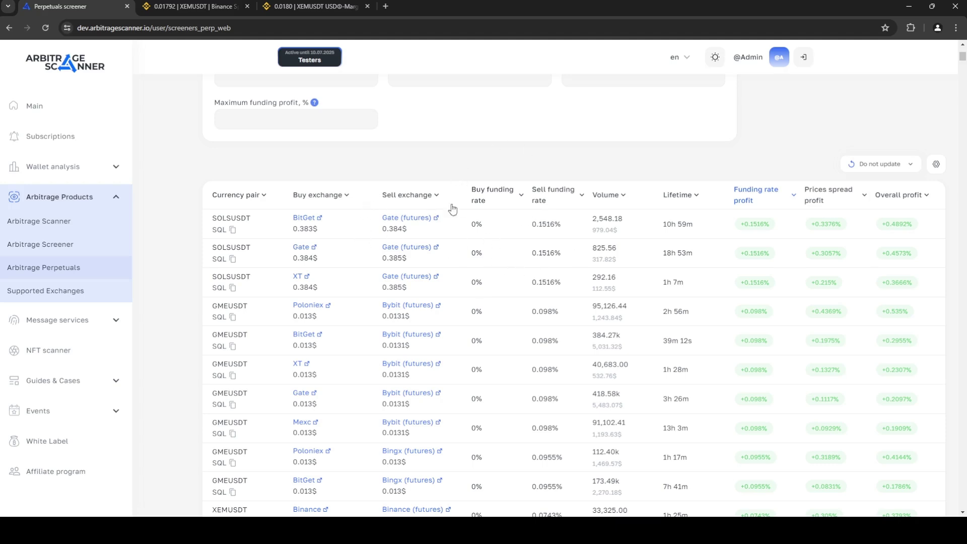
Show the Time for sell and Time for buy funding rate columns again.
click(936, 164)
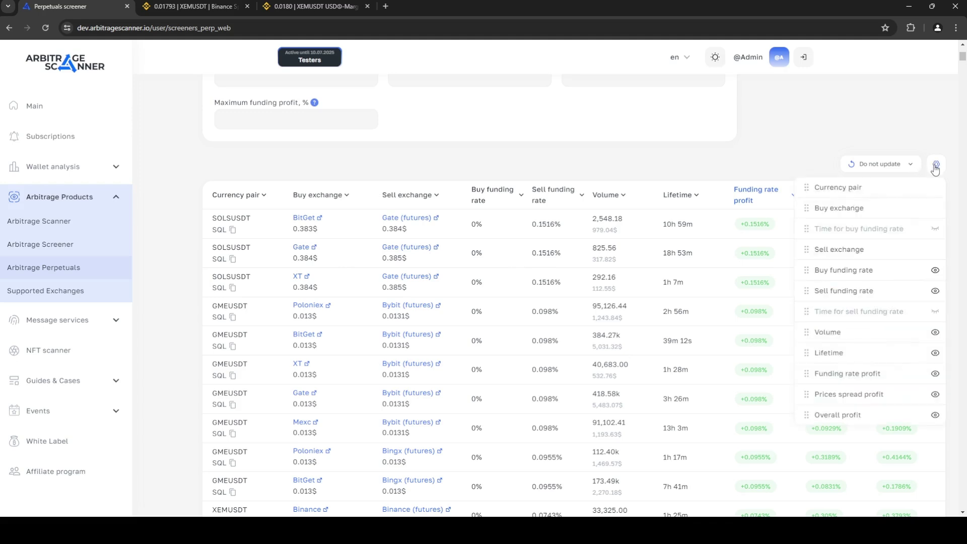
click(934, 313)
click(935, 230)
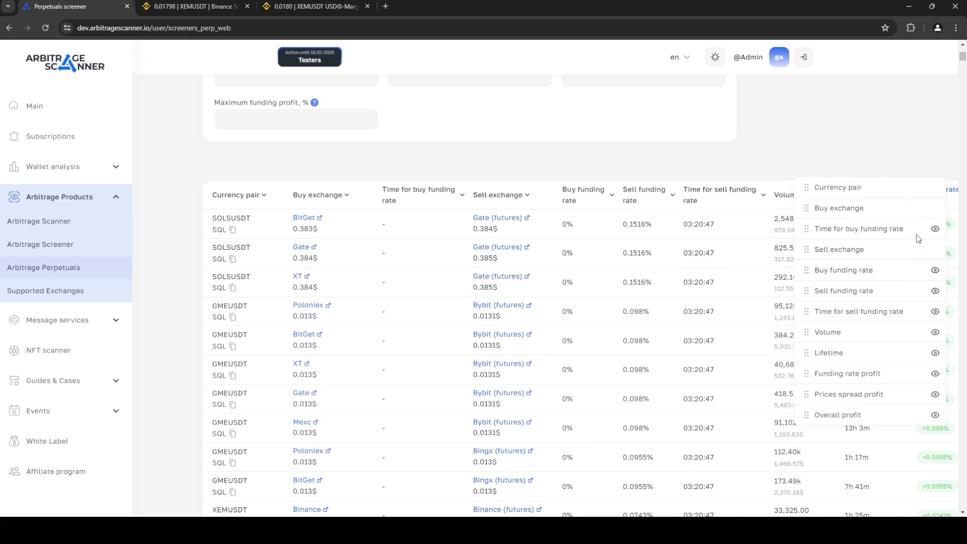
click(907, 165)
Compare Binance's XEM/USDT spot market, then the XEMUSDT perpetual futures page.
scroll(649, 185, right, 3)
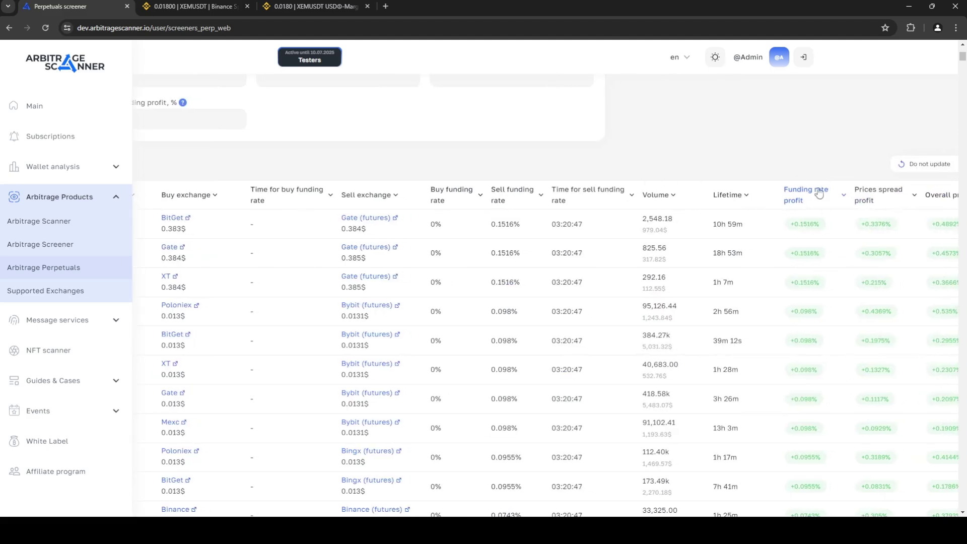
scroll(459, 278, left, 1)
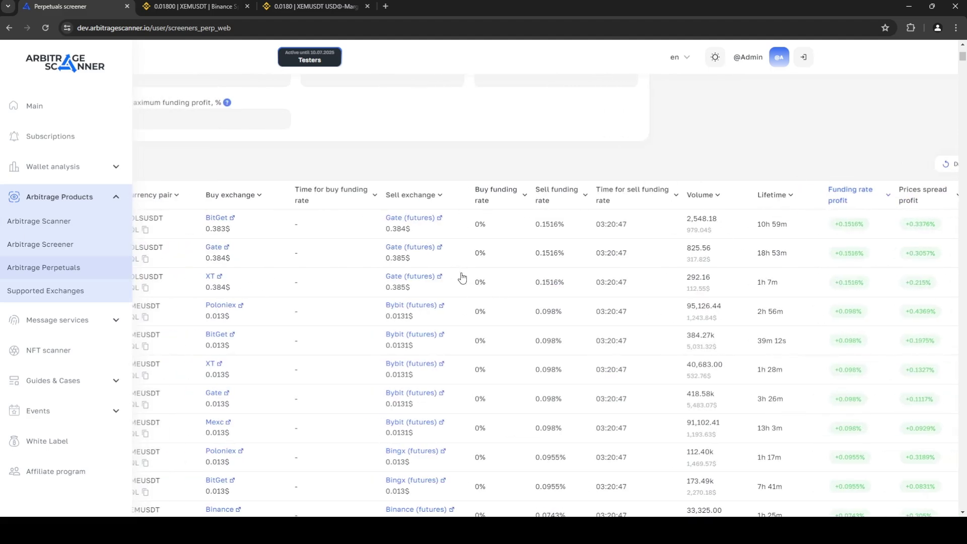
scroll(282, 232, left, 1)
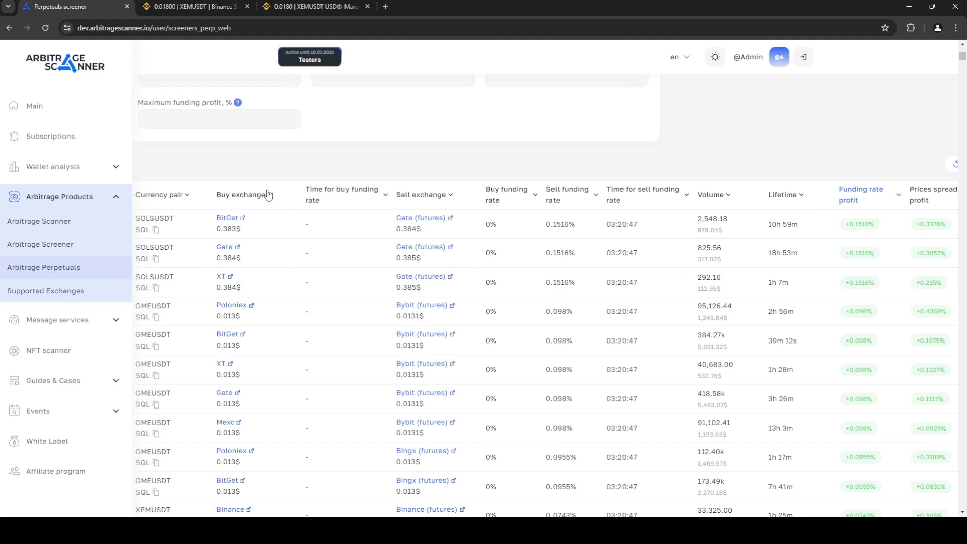
scroll(436, 307, left, 3)
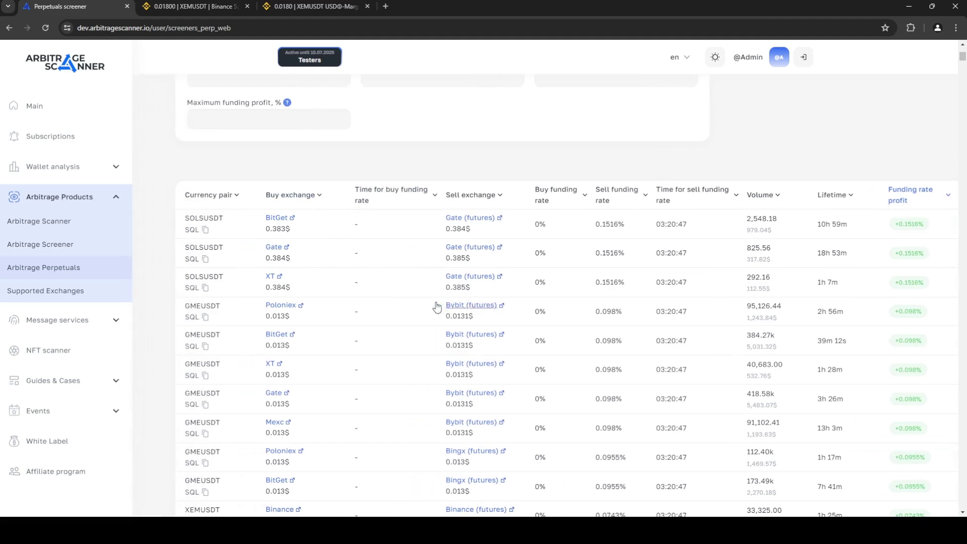
scroll(404, 311, right, 3)
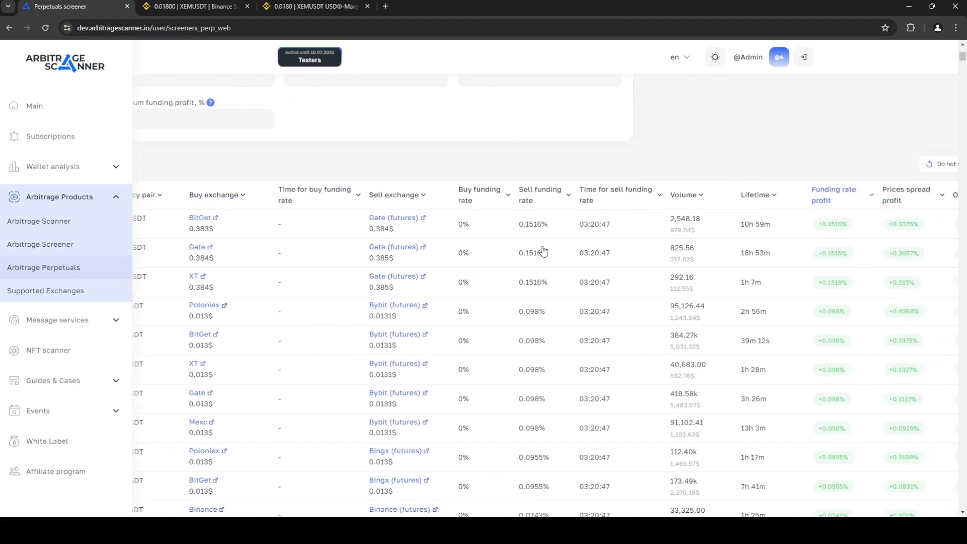
click(173, 7)
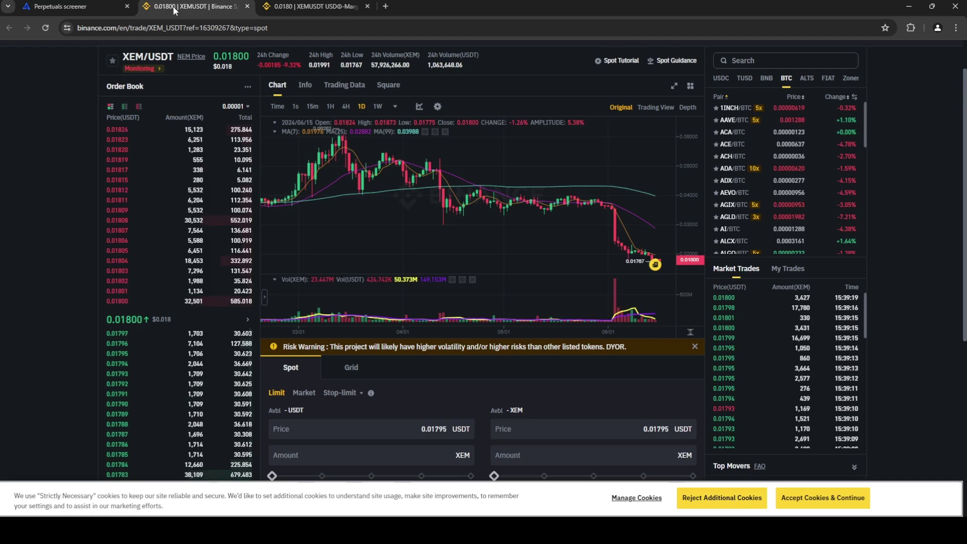
click(289, 7)
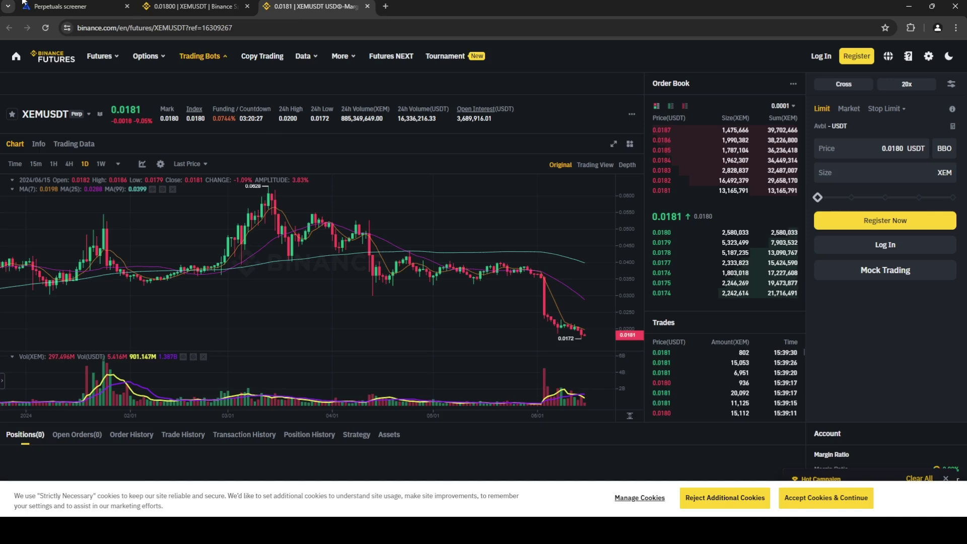
Return to the Perpetuals screener and scroll the table sideways through its columns.
click(58, 7)
scroll(519, 302, right, 3)
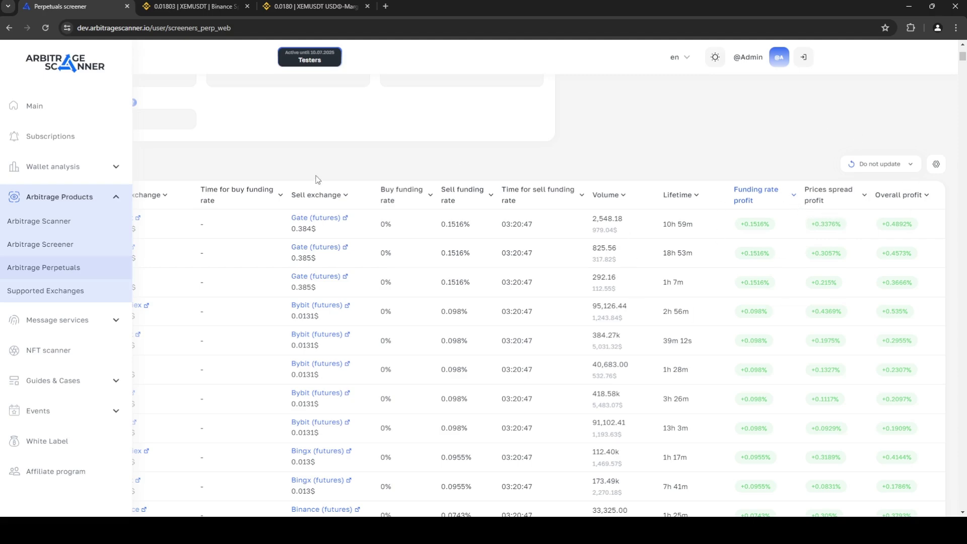
Uncheck Futures-Spot and Spot-Futures in the Strategy filter, leaving only Futures-Futures.
scroll(502, 173, up, 3)
scroll(520, 151, down, 4)
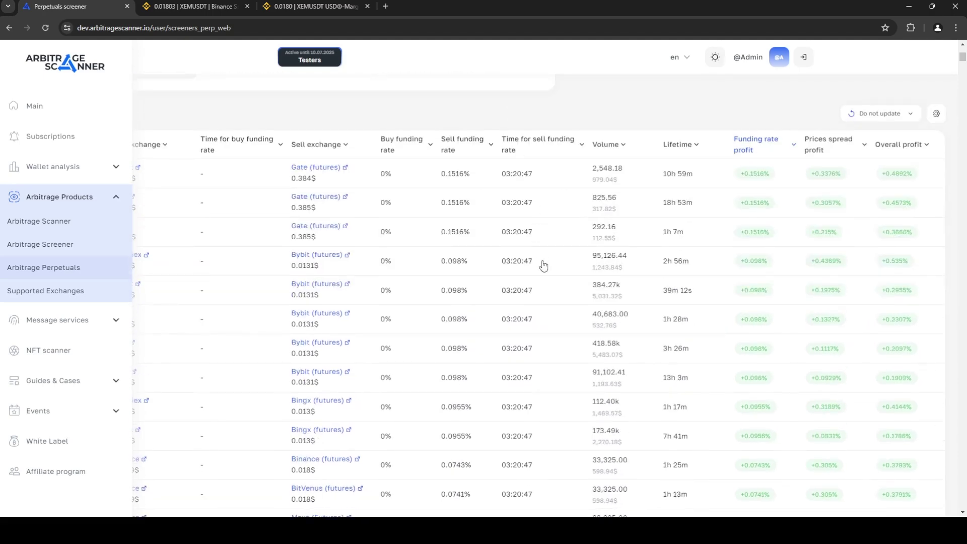
scroll(543, 265, left, 3)
scroll(549, 236, up, 5)
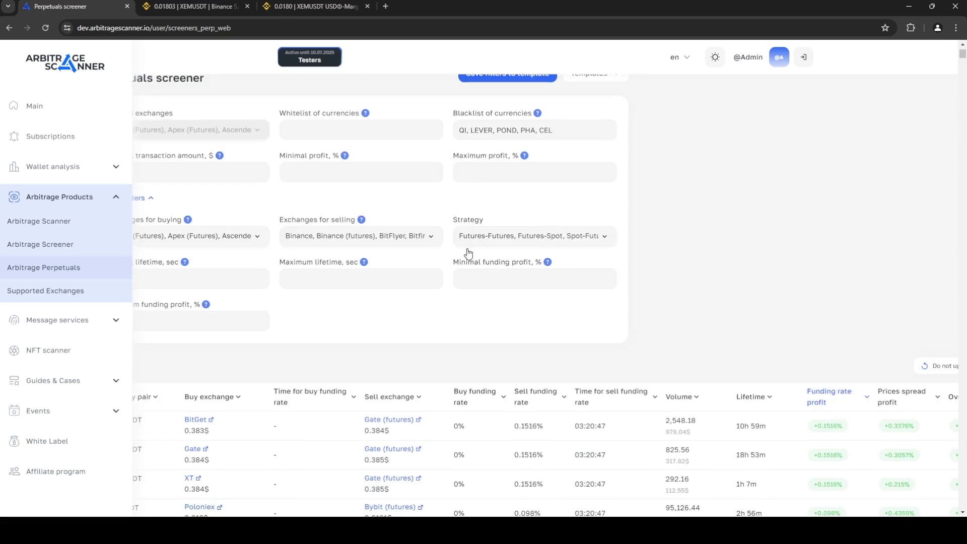
scroll(507, 281, left, 2)
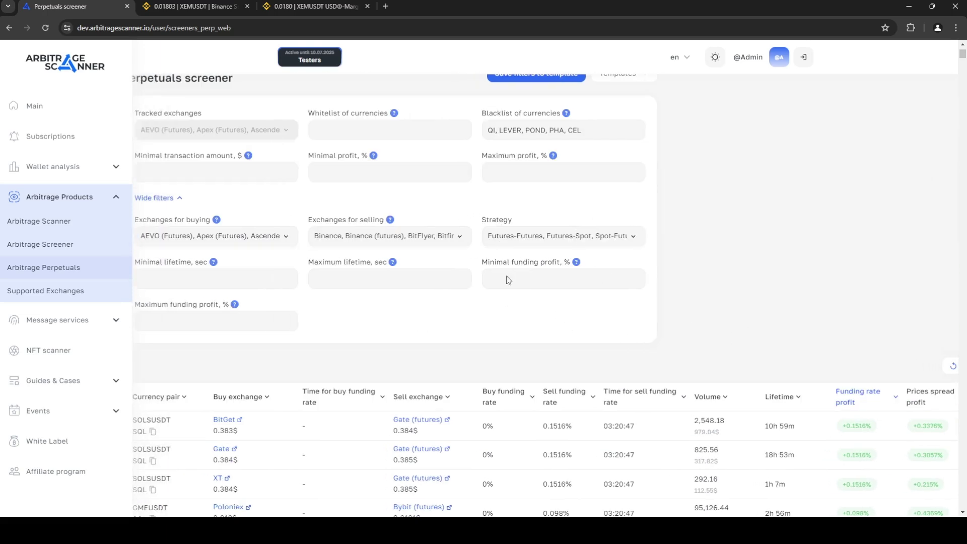
click(550, 233)
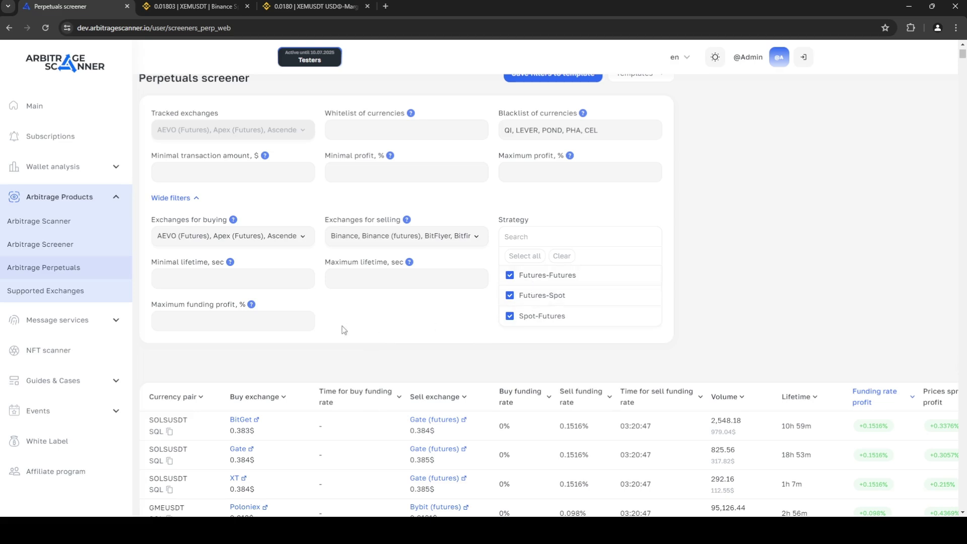
click(213, 341)
click(587, 246)
click(525, 299)
click(525, 321)
click(756, 312)
Change the table refresh from Do not update to every 5 seconds.
scroll(847, 367, right, 3)
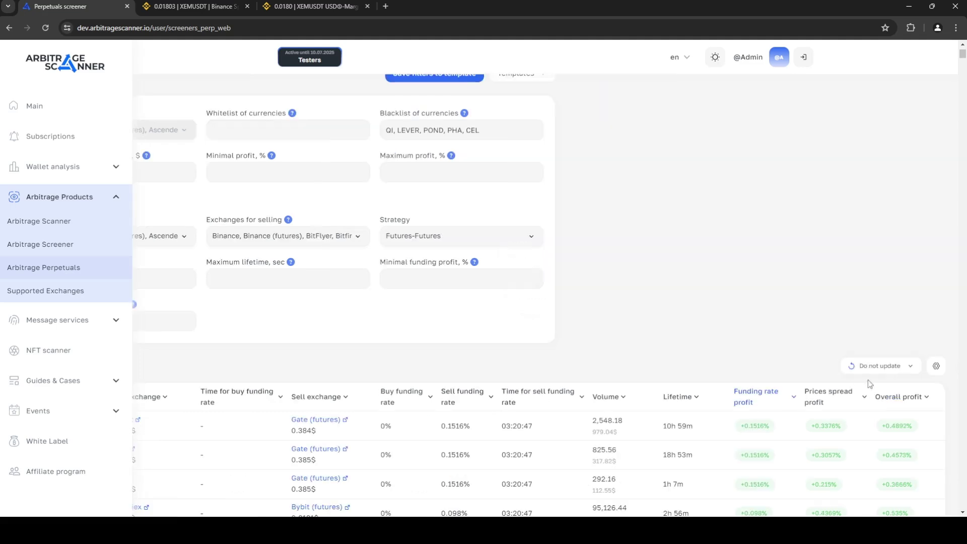
click(879, 366)
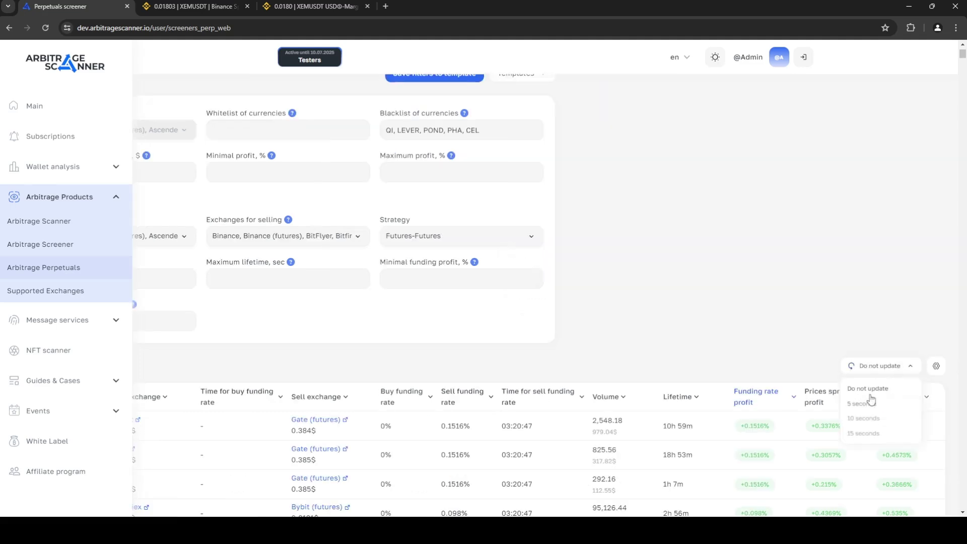
click(866, 403)
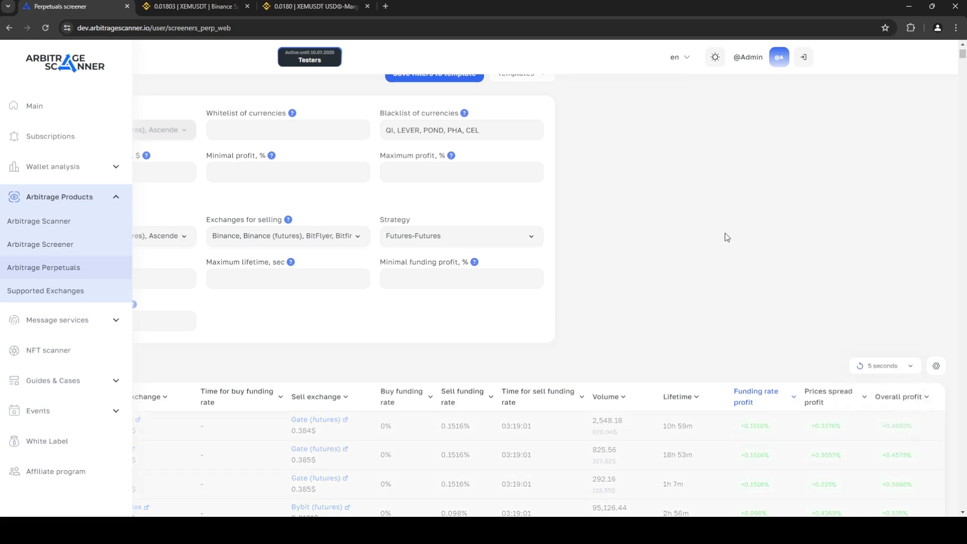
scroll(550, 348, left, 3)
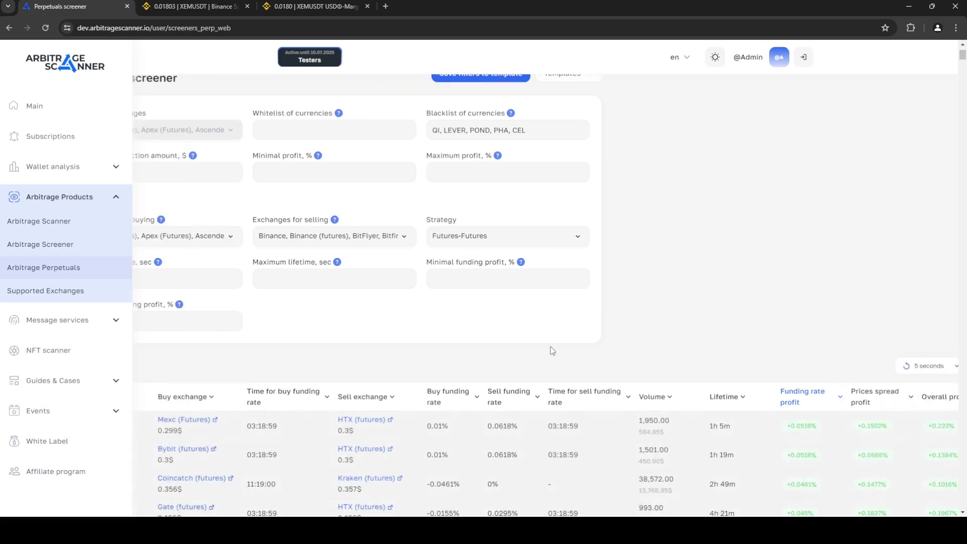
scroll(400, 361, down, 3)
scroll(440, 214, down, 1)
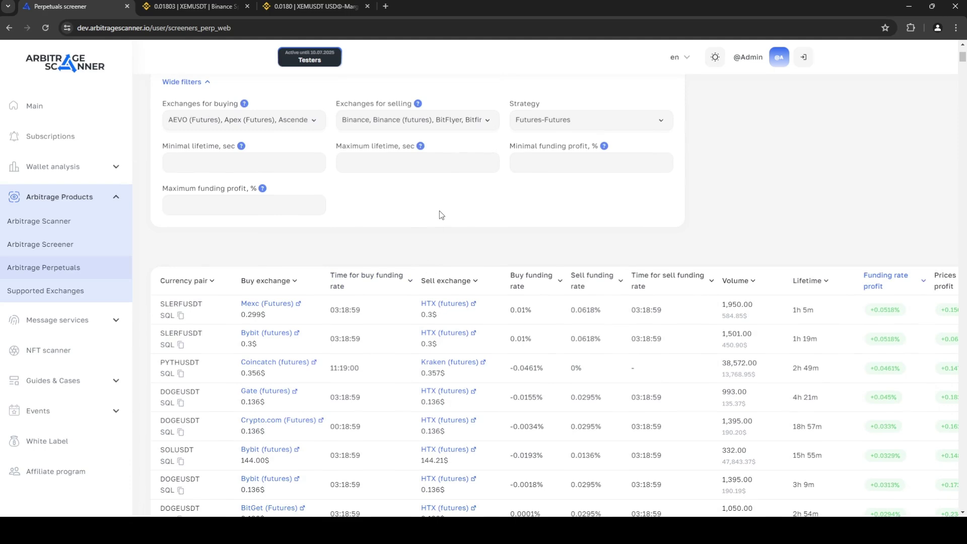
scroll(437, 216, right, 2)
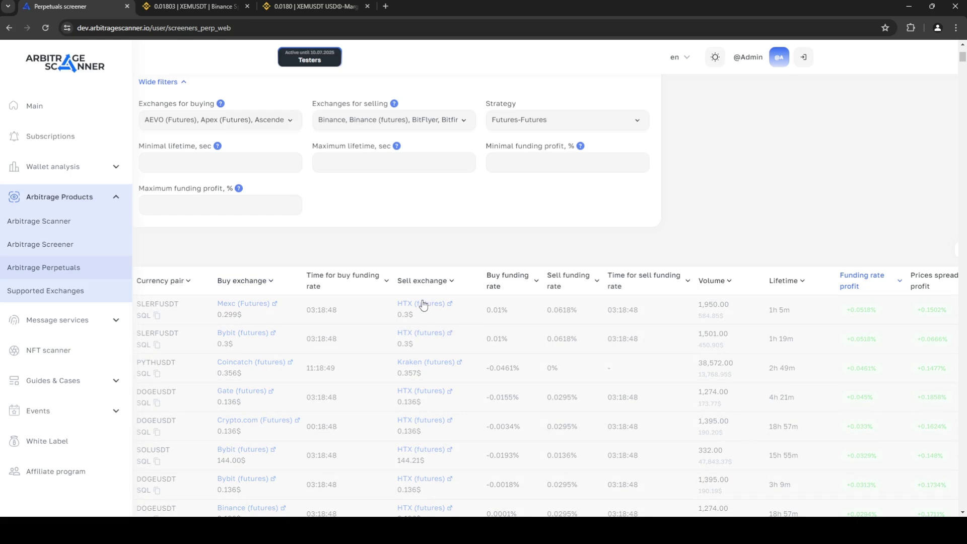
scroll(391, 272, up, 1)
scroll(721, 334, right, 1)
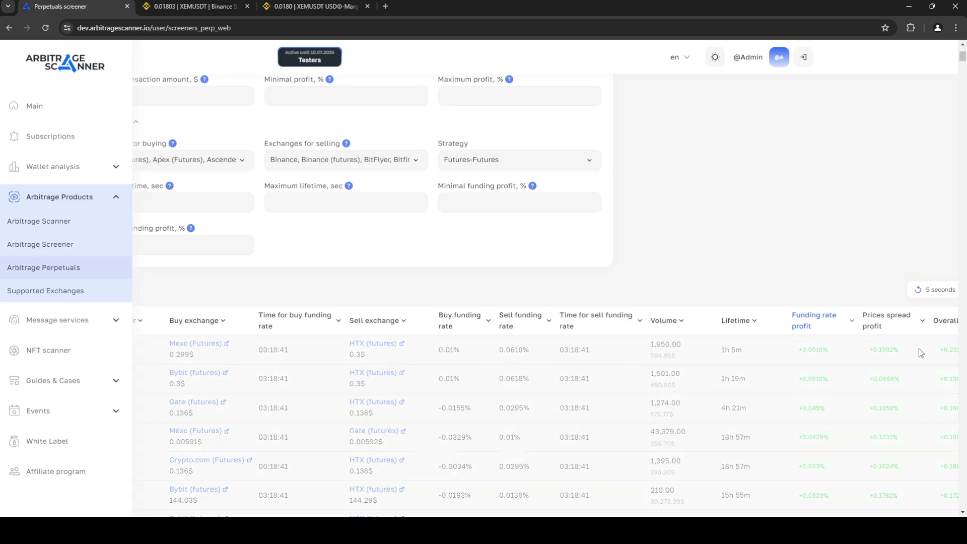
scroll(403, 386, left, 1)
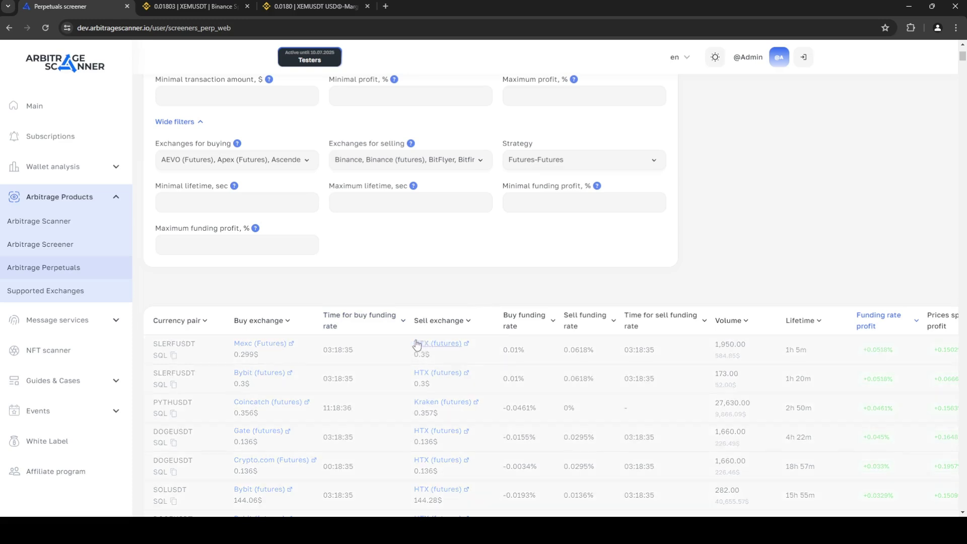
scroll(781, 428, right, 2)
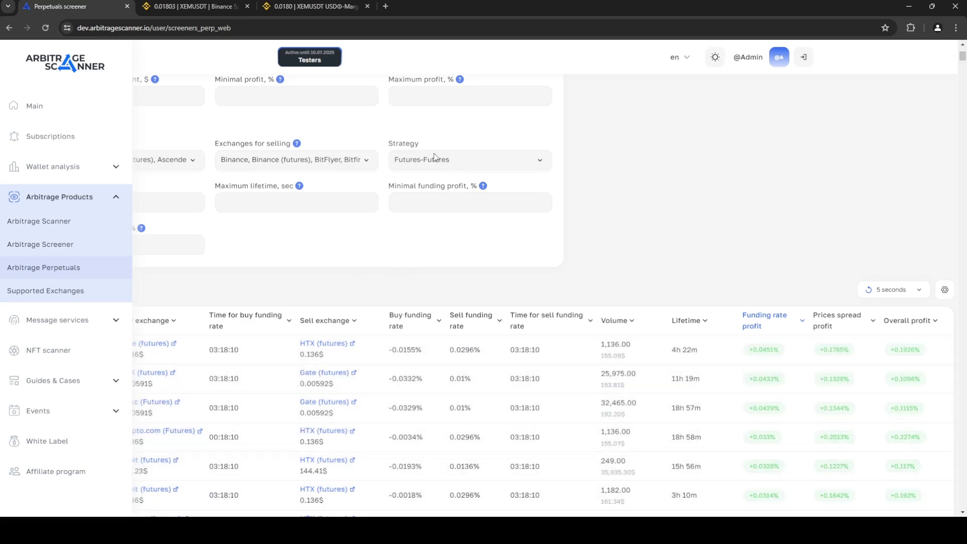
Toggle Spot-Futures in the Strategy filter and review the remaining strategy options.
click(436, 160)
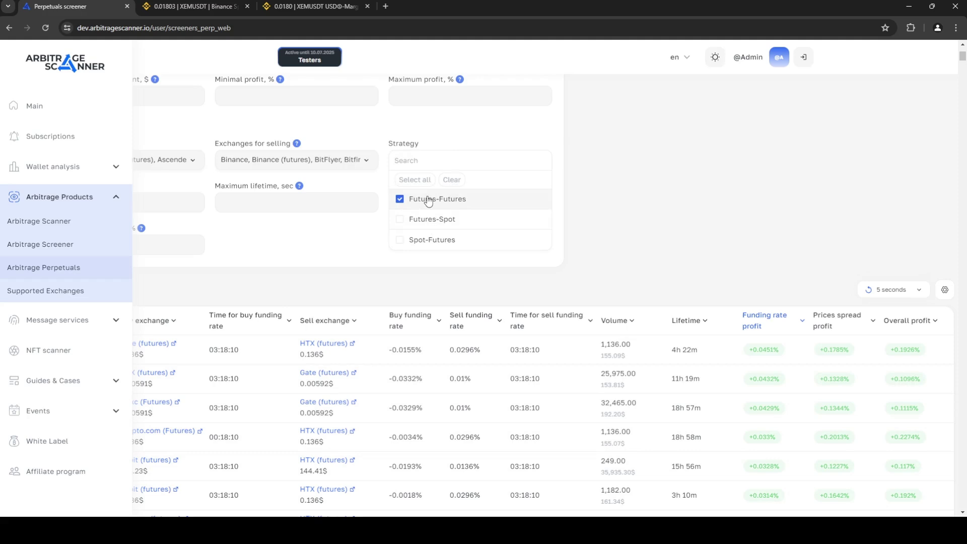
click(428, 239)
click(326, 277)
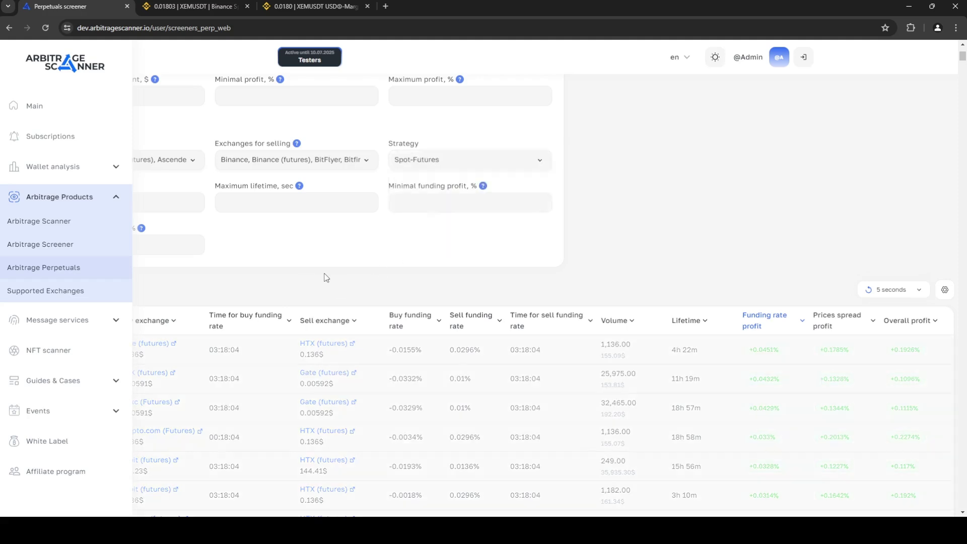
click(456, 168)
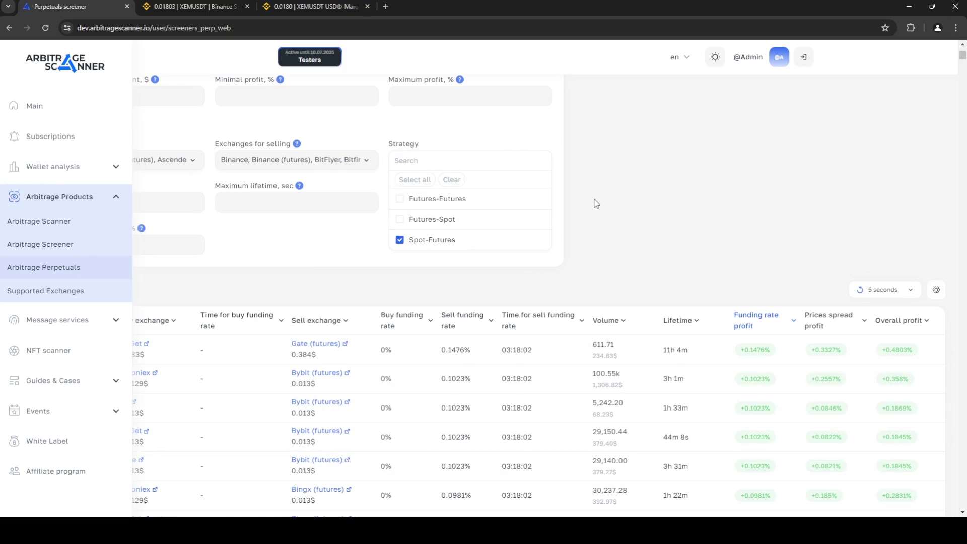
click(596, 204)
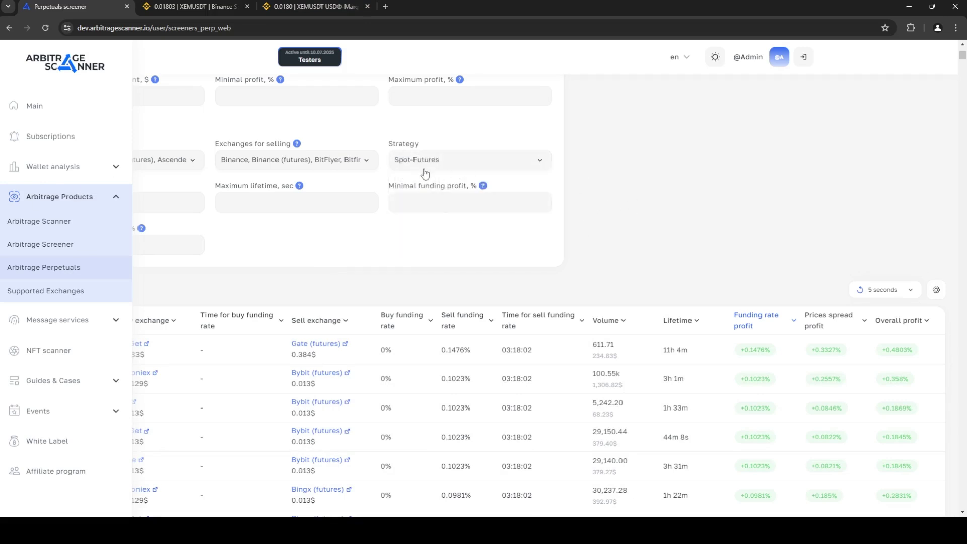
scroll(346, 281, left, 1)
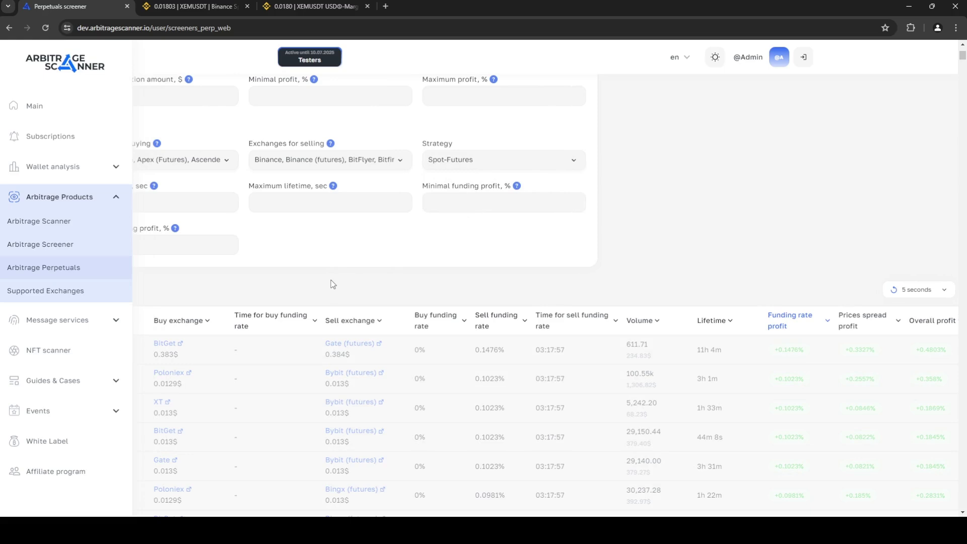
scroll(332, 284, left, 5)
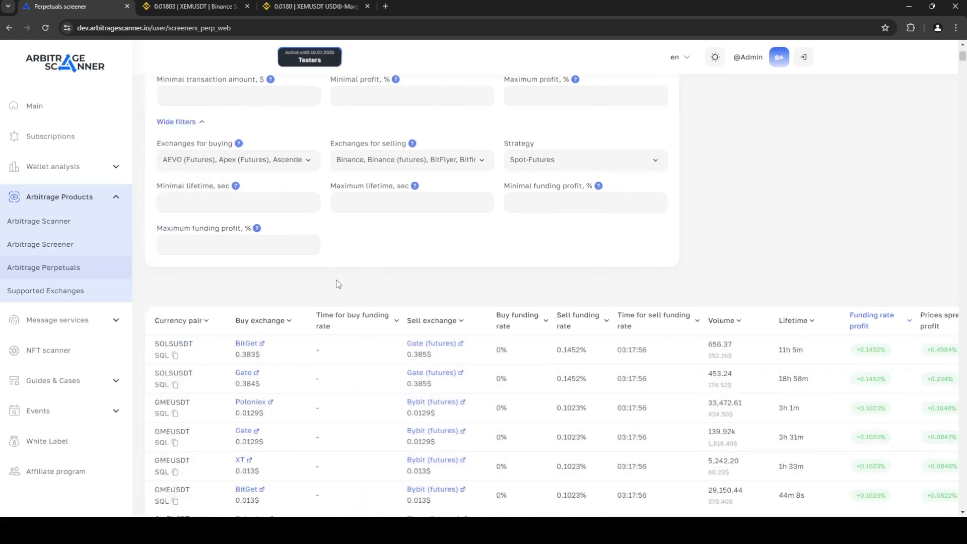
scroll(613, 203, right, 2)
Leave Futures-Spot as the only strategy, so ATHUSDT OKX (futures)–Kucoin leads at +0.5099%.
click(670, 160)
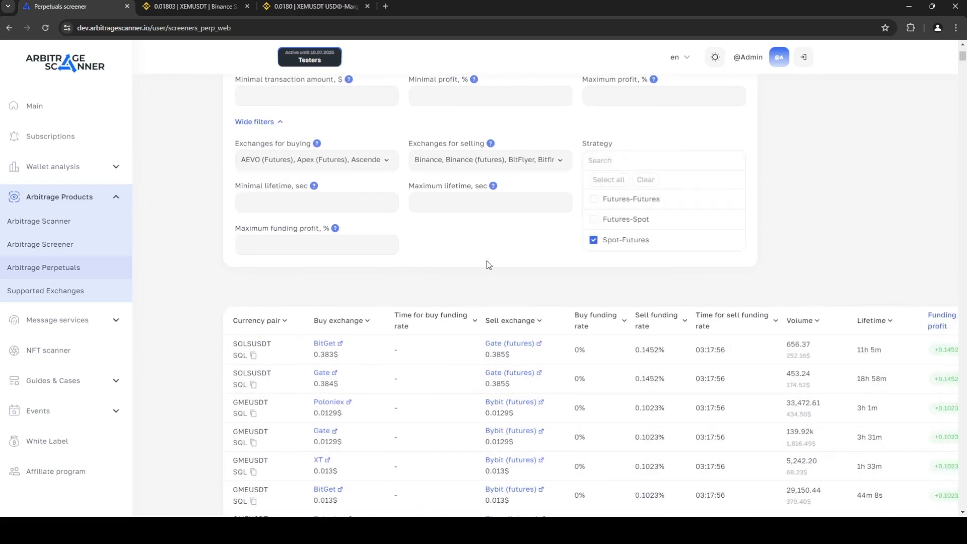
click(633, 257)
click(623, 159)
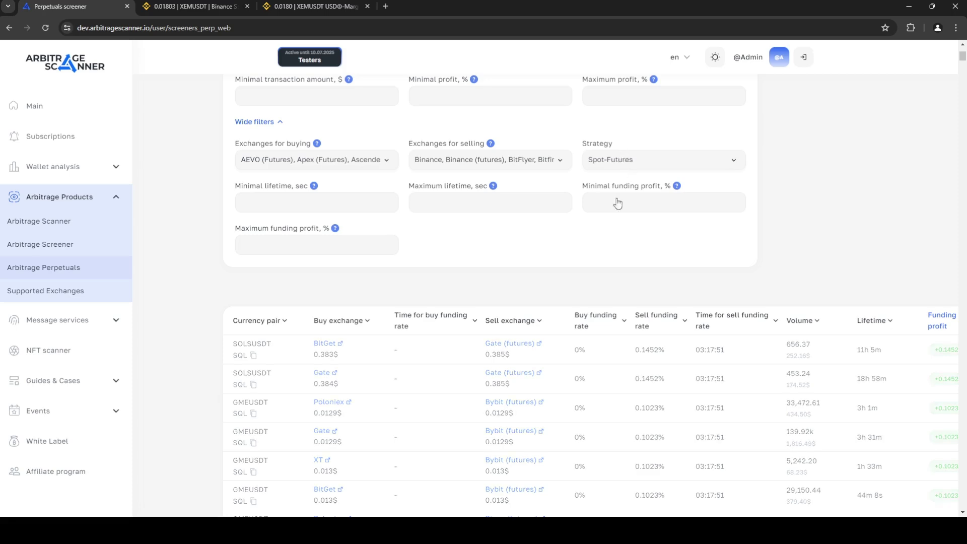
click(616, 226)
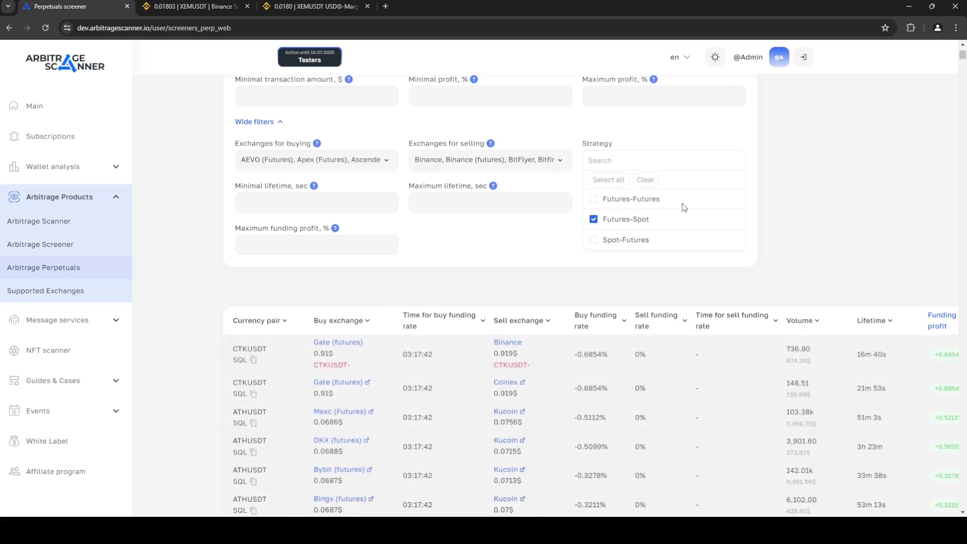
click(510, 266)
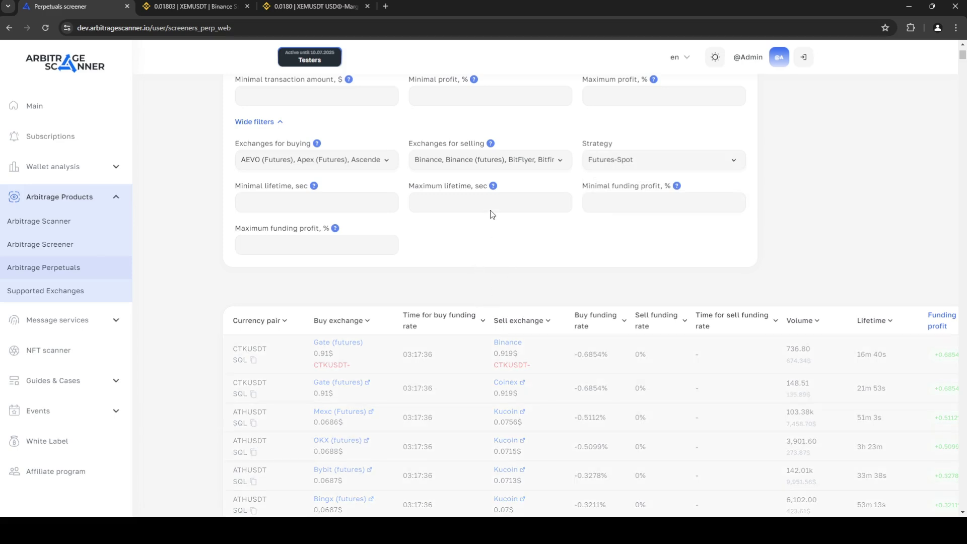
scroll(493, 214, down, 1)
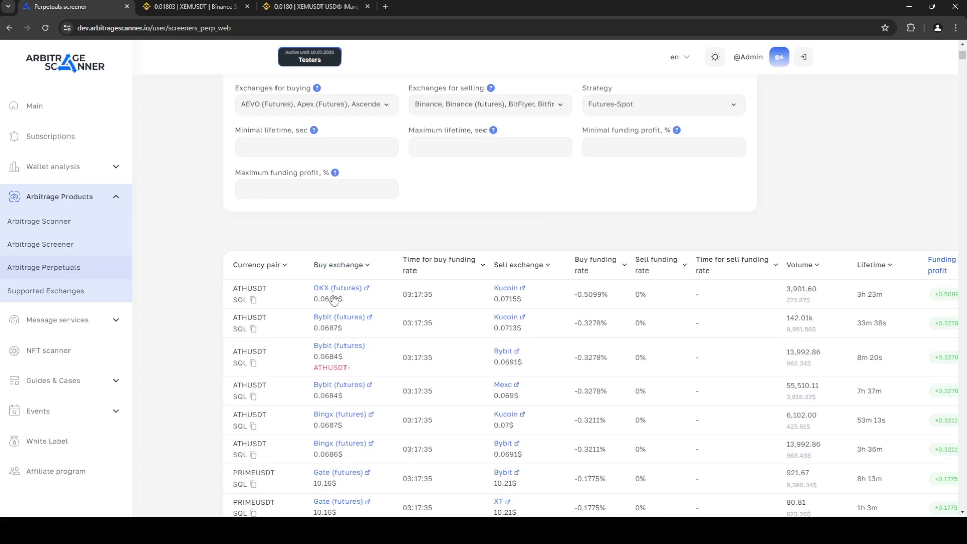
scroll(363, 302, right, 1)
scroll(364, 307, right, 1)
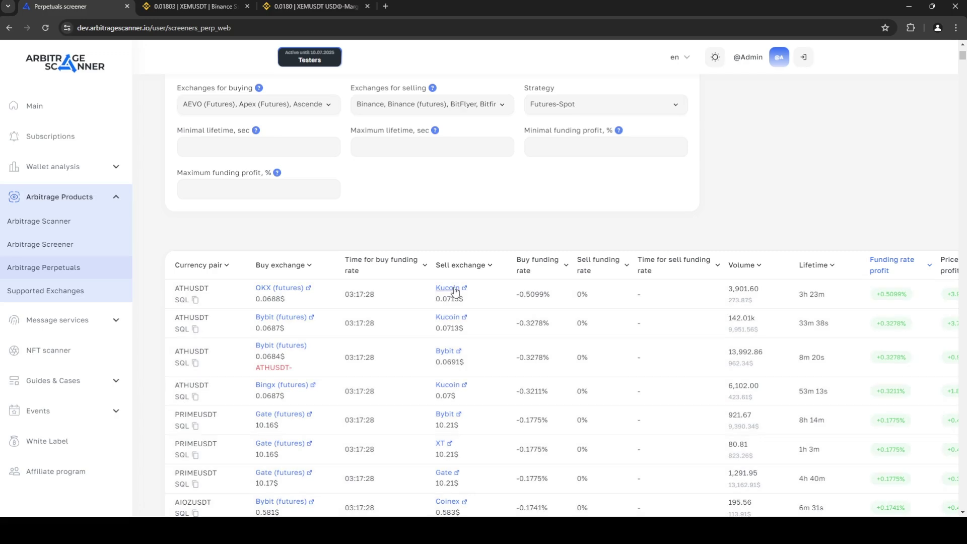
Open the top ATHUSDT pair's OKX perpetual and KuCoin ATH/USDT pages, ending on KuCoin.
click(441, 288)
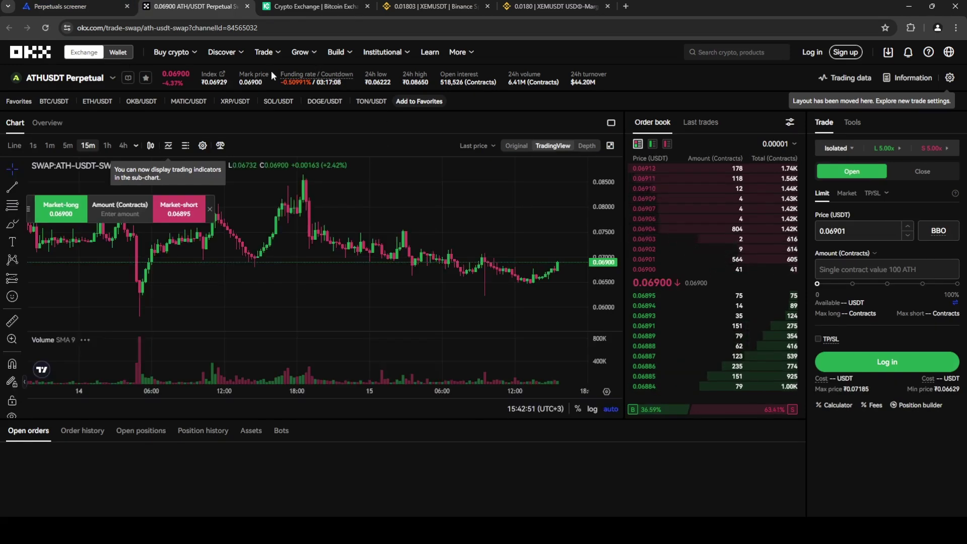
click(293, 11)
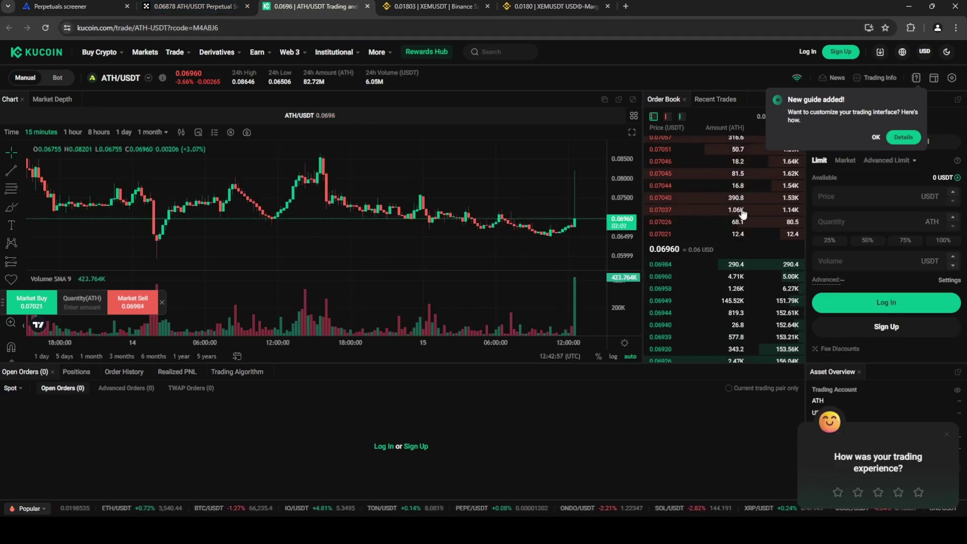
Enter 100 in the Quantity (ATH) field of KuCoin's ATH/USDT limit order form.
mouse_move(767, 227)
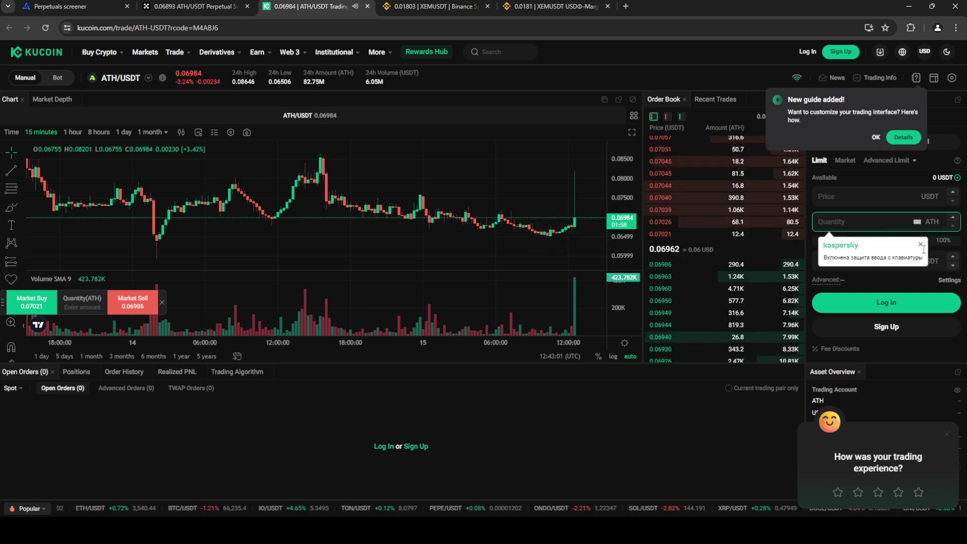
click(921, 248)
click(889, 214)
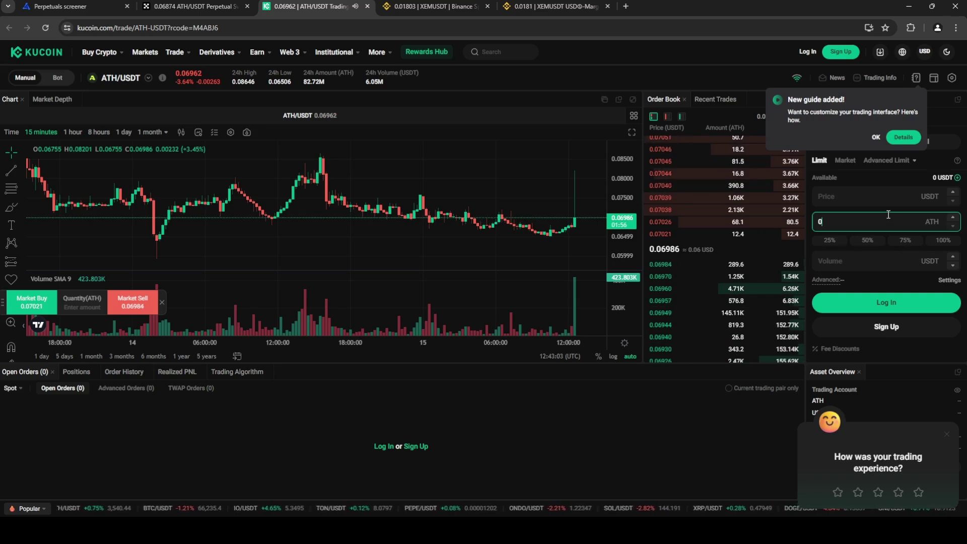
text(100)
click(579, 457)
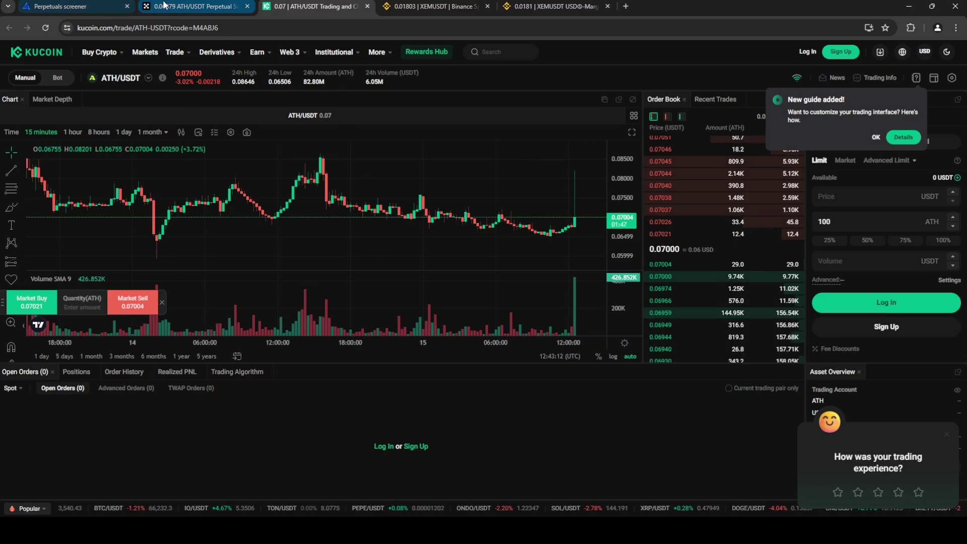
Switch back to the OKX ATH/USDT Perpetual tab to review its price chart.
click(163, 7)
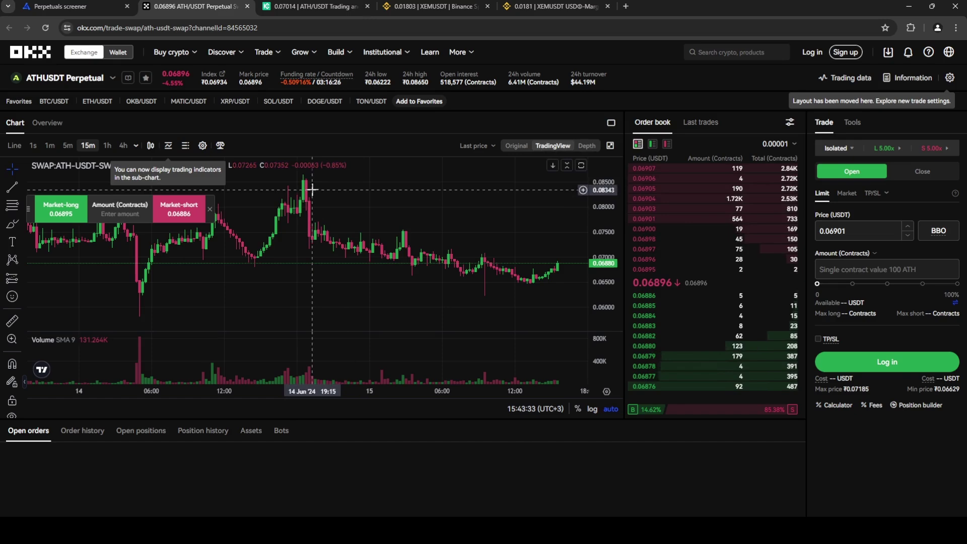
Go back to the Perpetuals screener and scroll through all Futures-Spot funding-rate results.
click(76, 6)
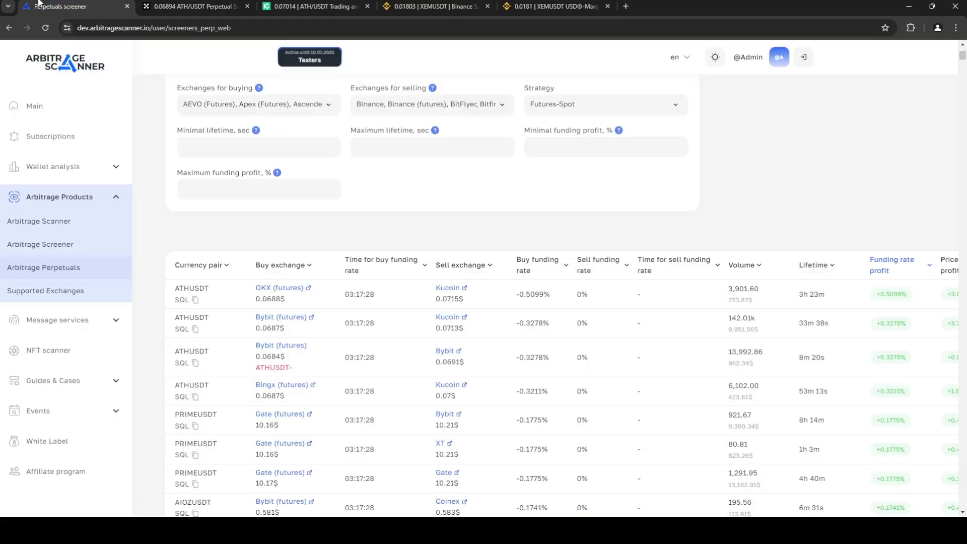
scroll(403, 289, up, 3)
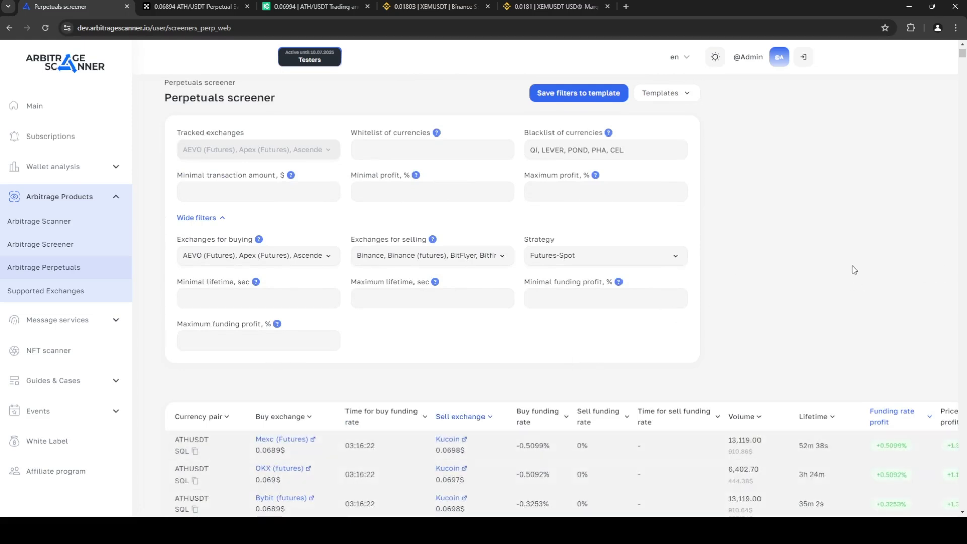
scroll(854, 269, down, 2)
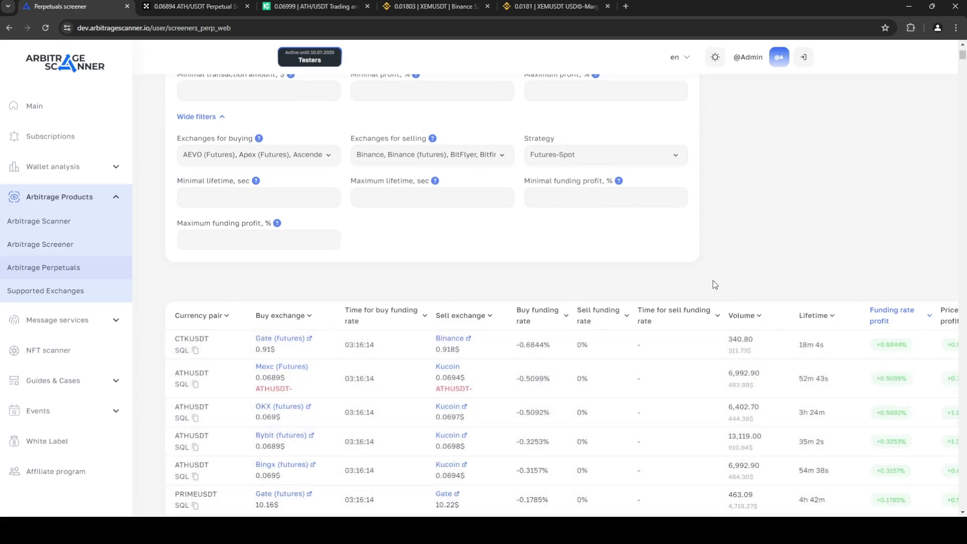
scroll(712, 280, down, 5)
scroll(691, 246, up, 7)
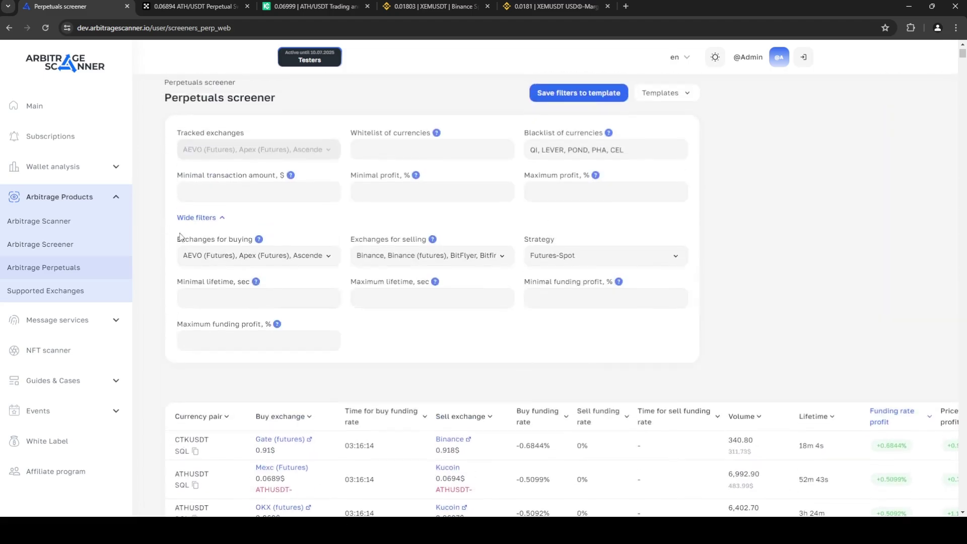
scroll(491, 370, down, 2)
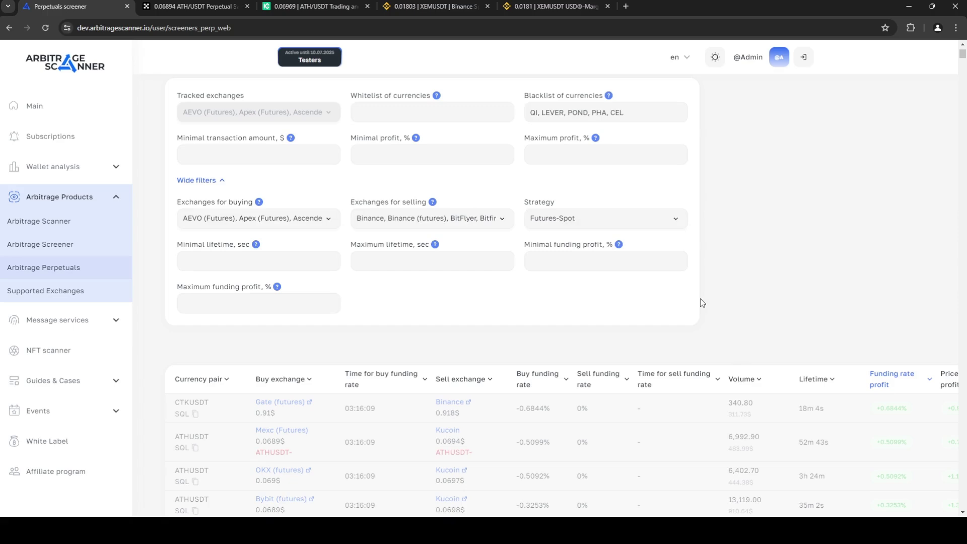
scroll(569, 310, down, 3)
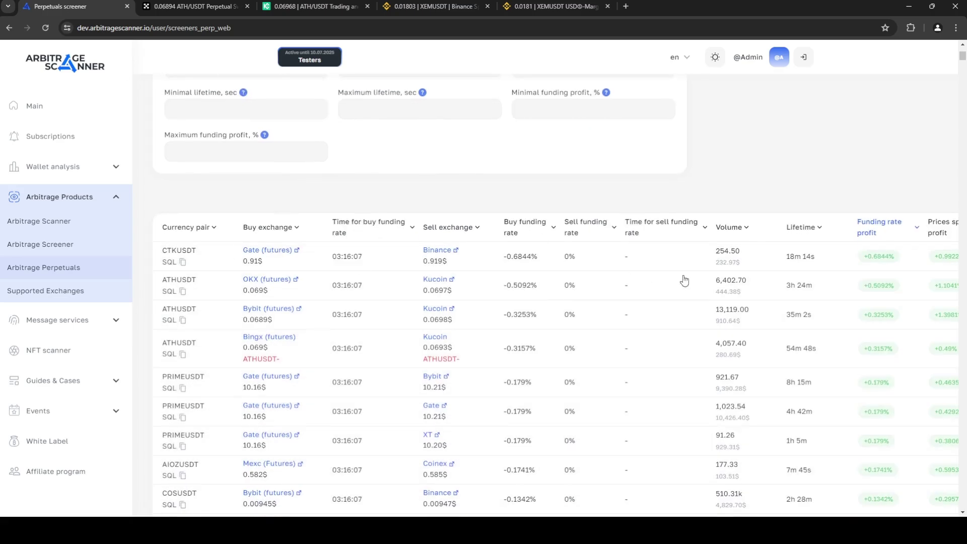
scroll(227, 276, down, 2)
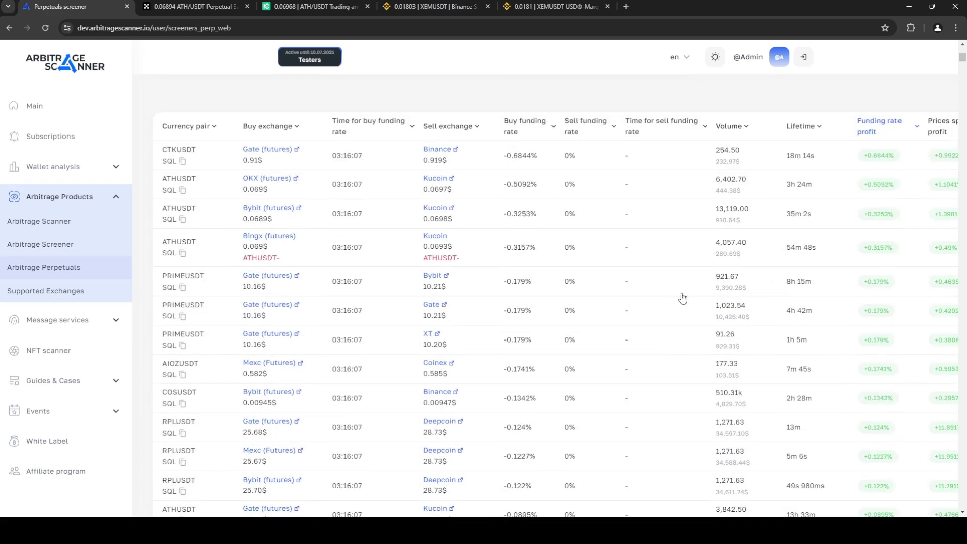
scroll(688, 292, right, 3)
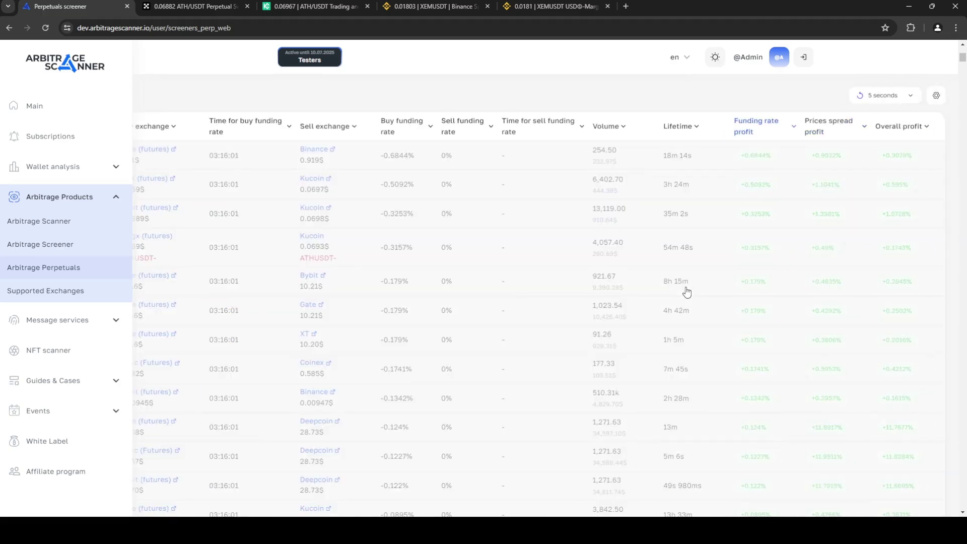
scroll(681, 297, left, 1)
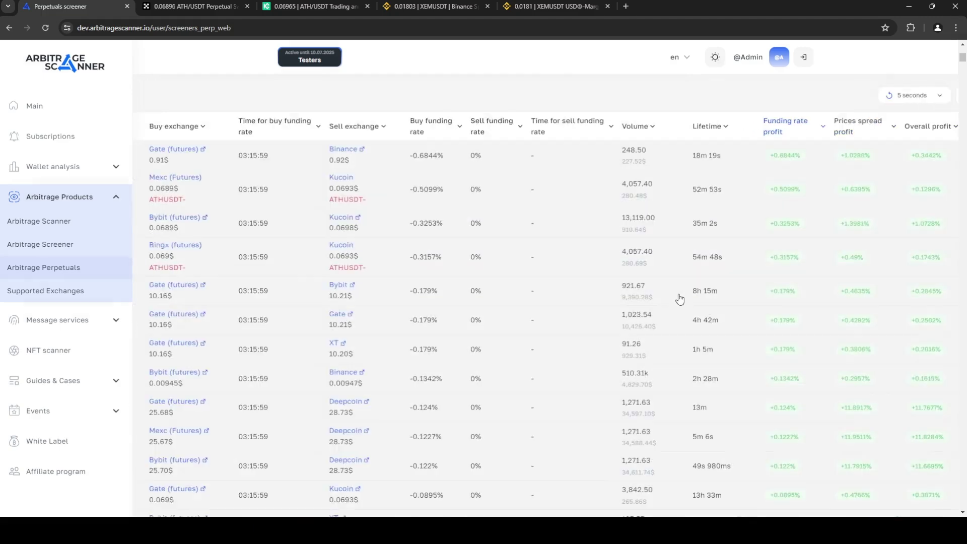
scroll(539, 380, left, 5)
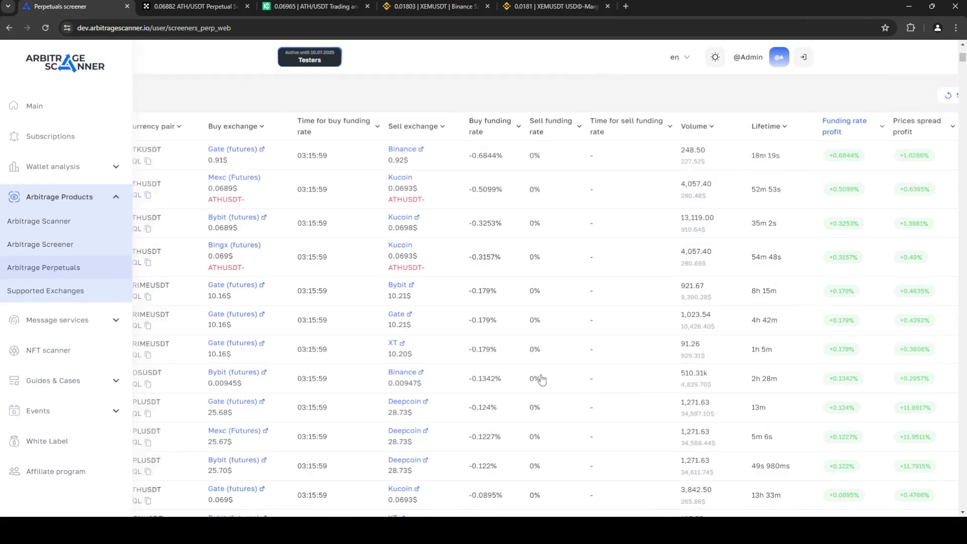
scroll(615, 318, down, 3)
scroll(631, 316, down, 2)
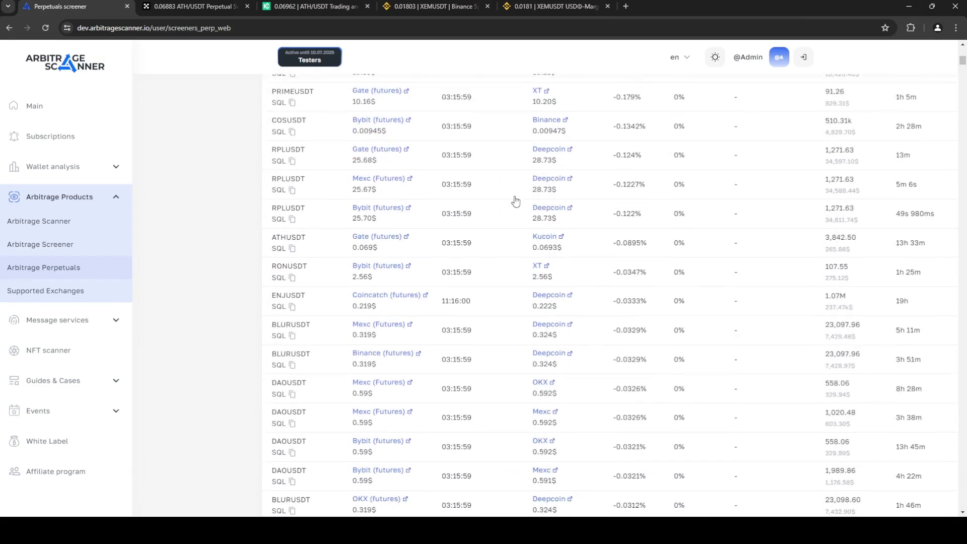
scroll(693, 265, right, 5)
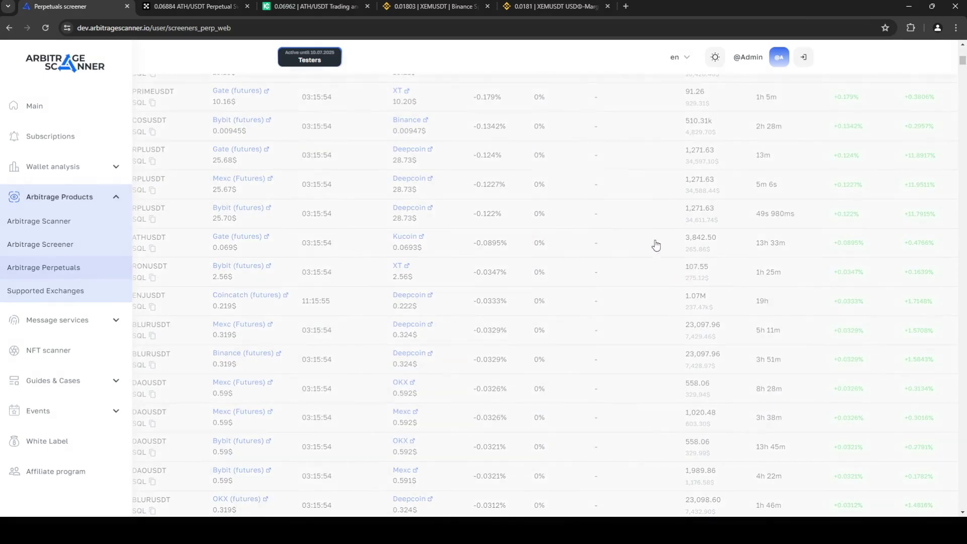
scroll(696, 231, left, 3)
scroll(624, 256, down, 2)
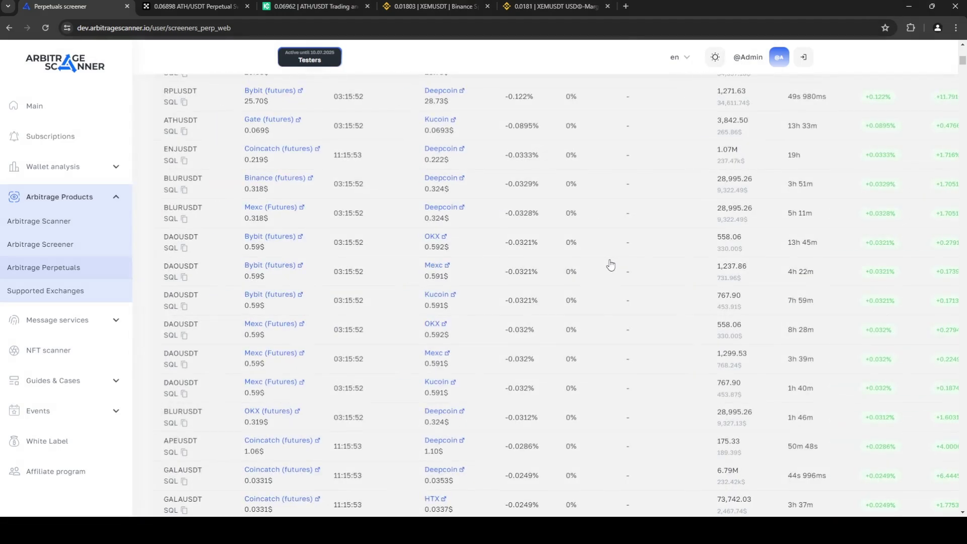